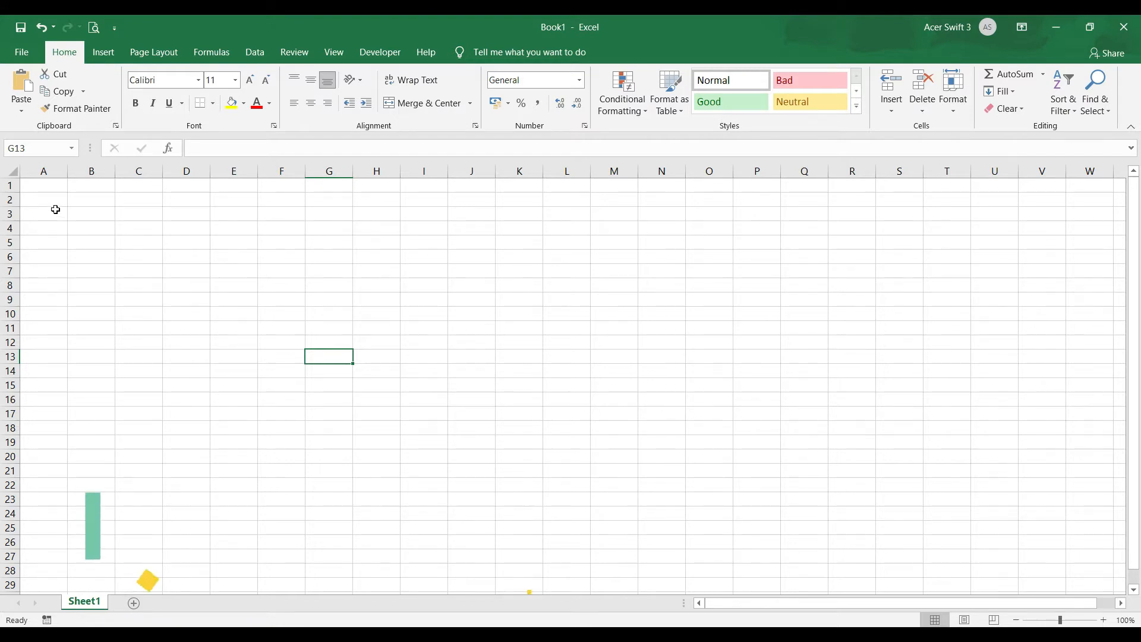
{"action": "left_click", "coordinate": [85, 196]}
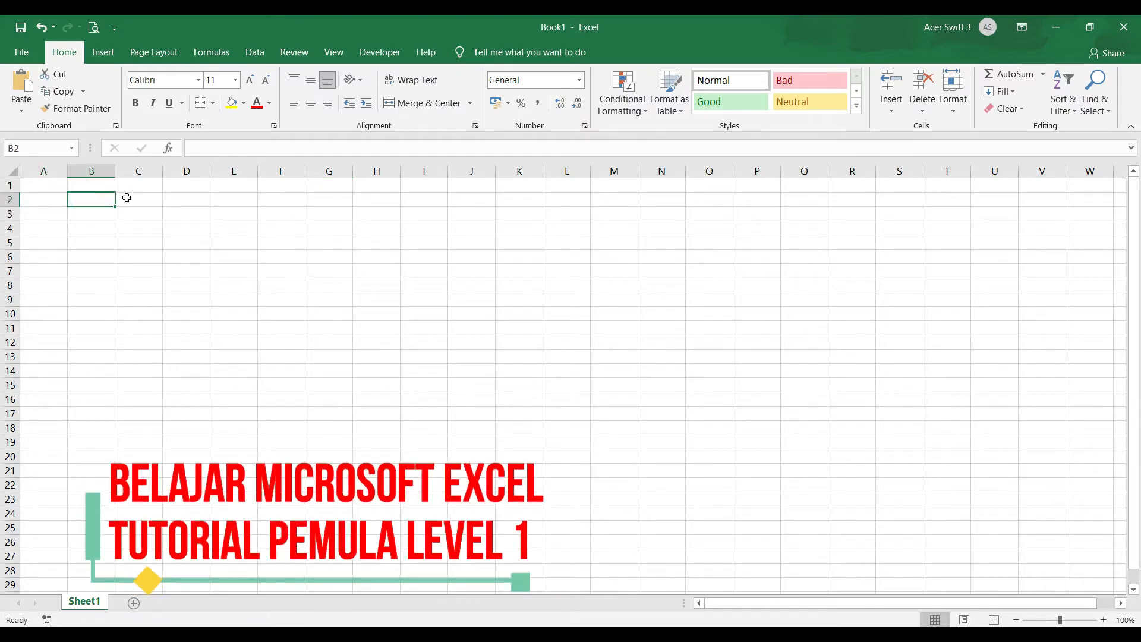
{"action": "left_click", "coordinate": [185, 197]}
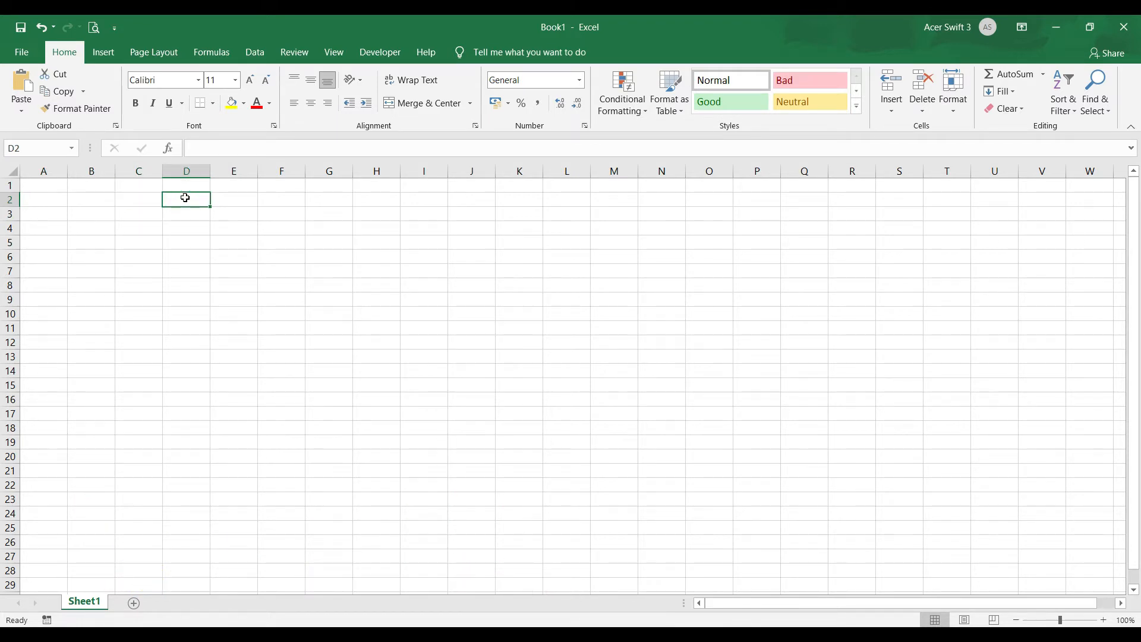
Step: Look through the whole gallery of new-workbook templates and create a blank workbook
{"action": "left_click", "coordinate": [22, 55]}
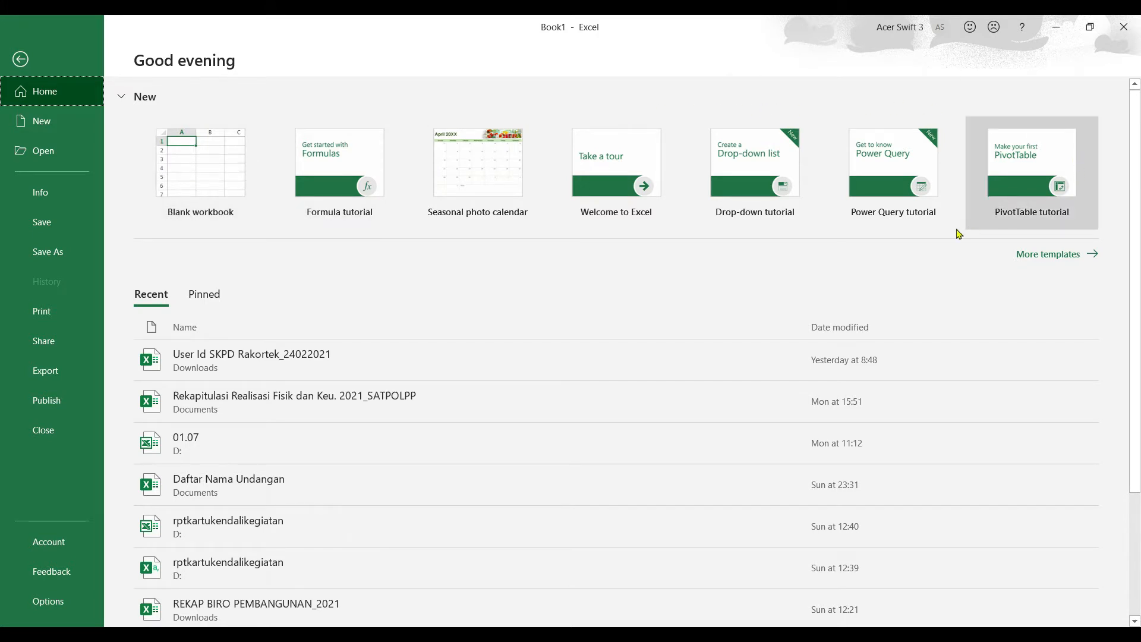
{"action": "left_click", "coordinate": [1067, 255]}
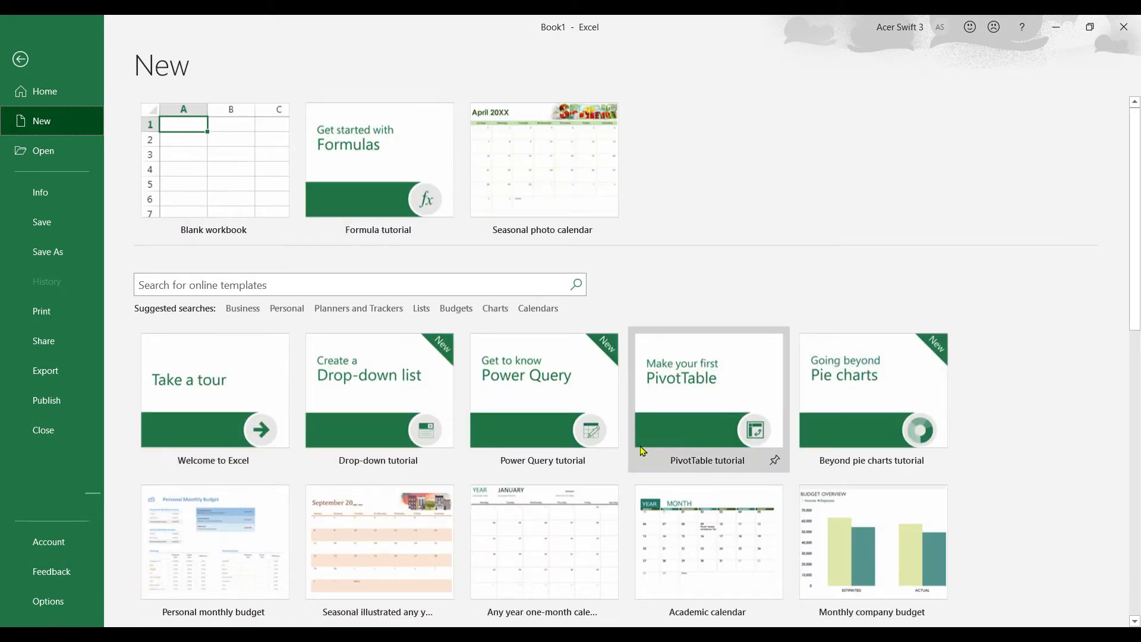
{"action": "scroll", "coordinate": [642, 450], "scroll_direction": "down", "scroll_amount": 4}
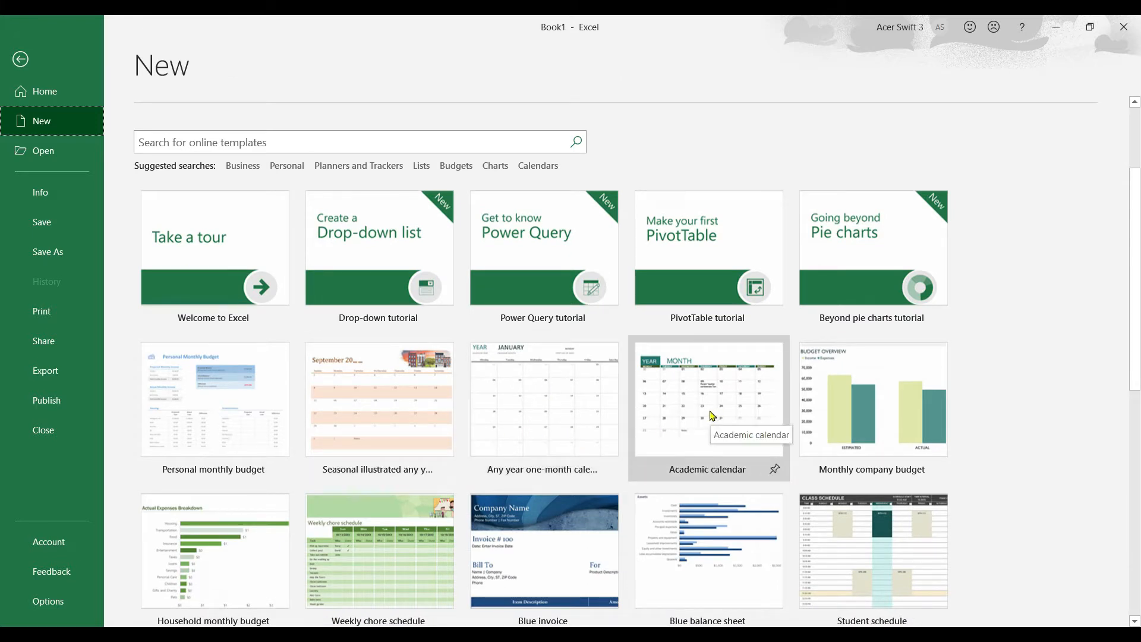
{"action": "scroll", "coordinate": [713, 416], "scroll_direction": "down", "scroll_amount": 1}
{"action": "scroll", "coordinate": [712, 417], "scroll_direction": "down", "scroll_amount": 2}
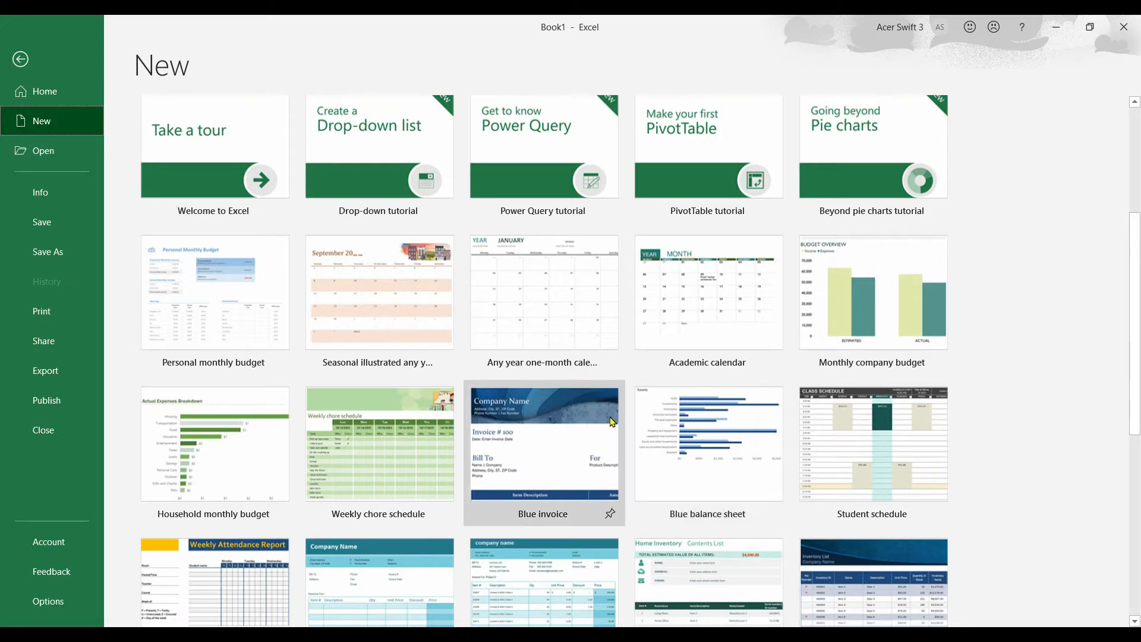
{"action": "scroll", "coordinate": [615, 422], "scroll_direction": "down", "scroll_amount": 3}
{"action": "scroll", "coordinate": [639, 422], "scroll_direction": "down", "scroll_amount": 4}
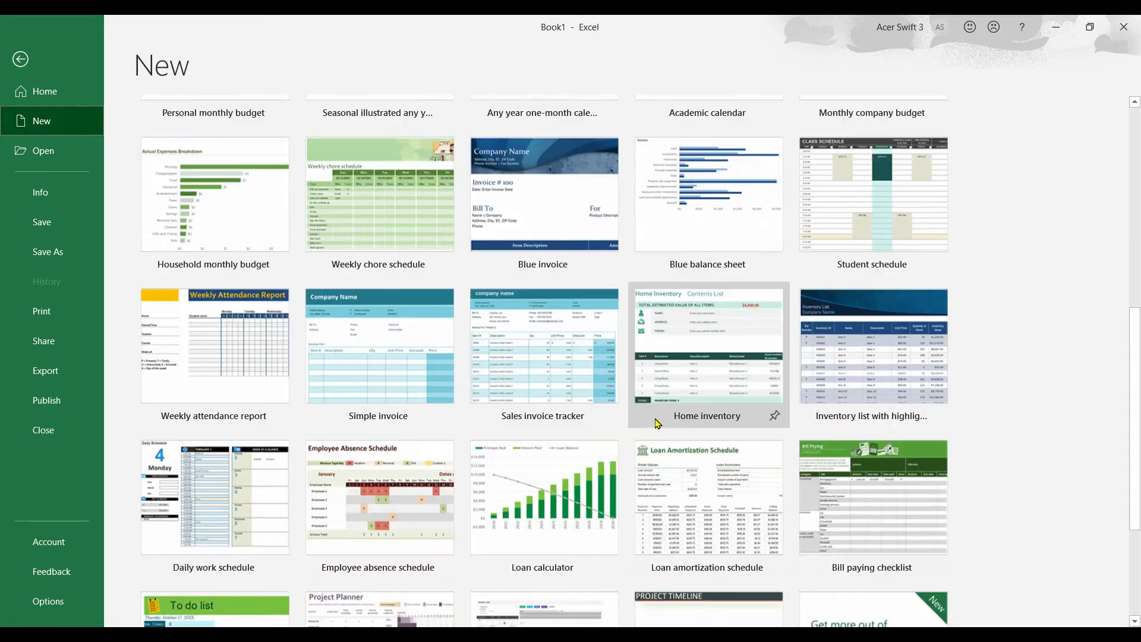
{"action": "scroll", "coordinate": [439, 515], "scroll_direction": "down", "scroll_amount": 4}
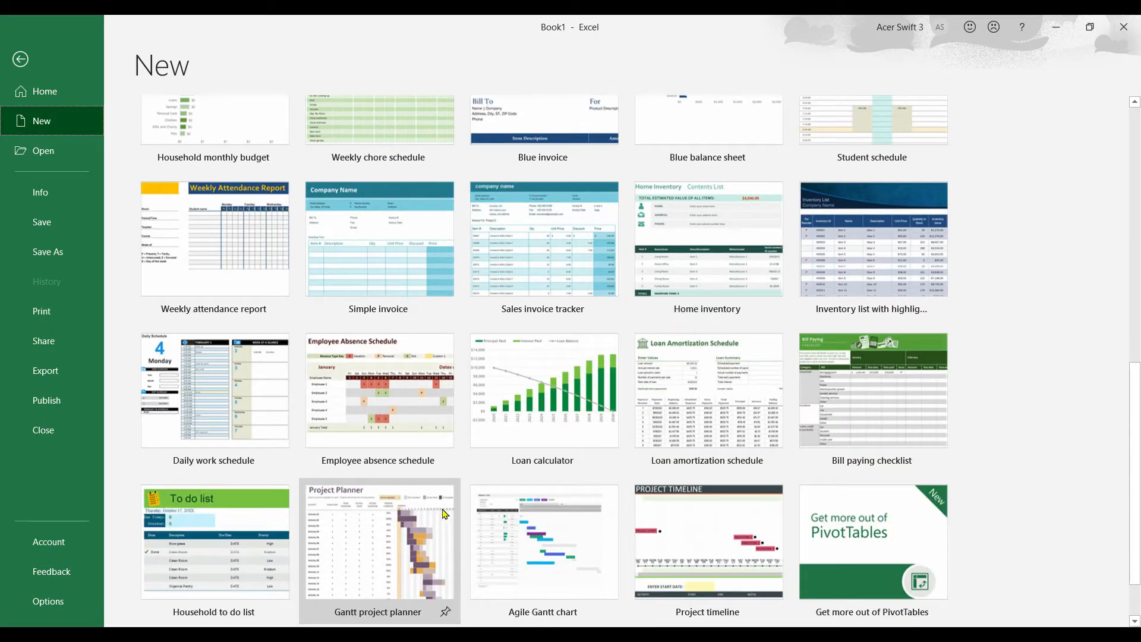
{"action": "scroll", "coordinate": [430, 513], "scroll_direction": "down", "scroll_amount": 1}
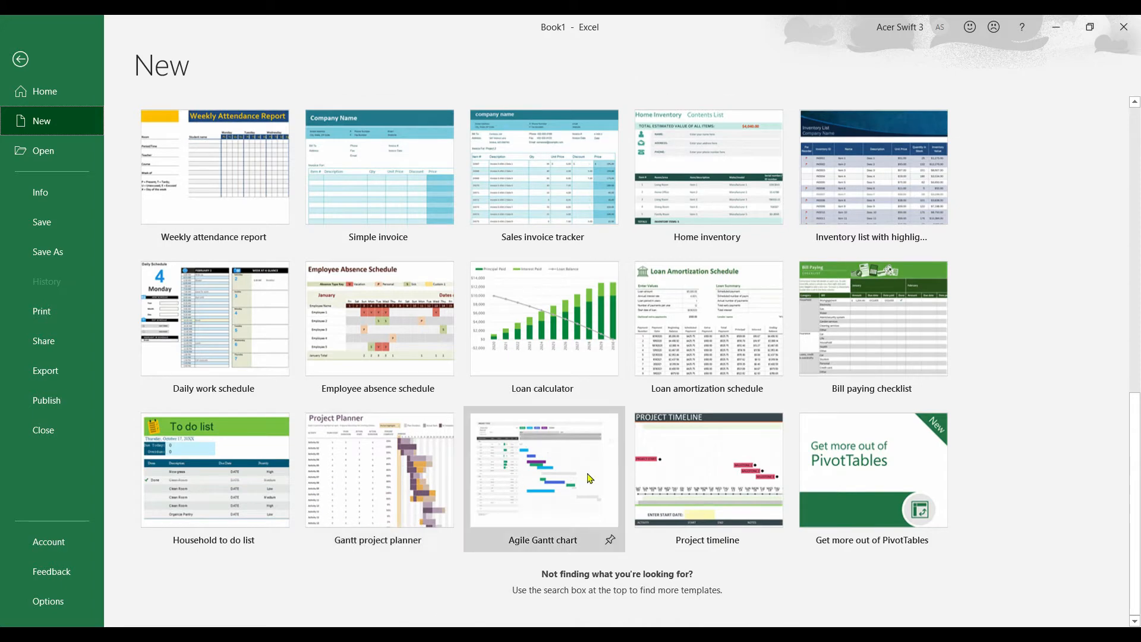
{"action": "scroll", "coordinate": [261, 464], "scroll_direction": "up", "scroll_amount": 5}
{"action": "scroll", "coordinate": [261, 464], "scroll_direction": "up", "scroll_amount": 10}
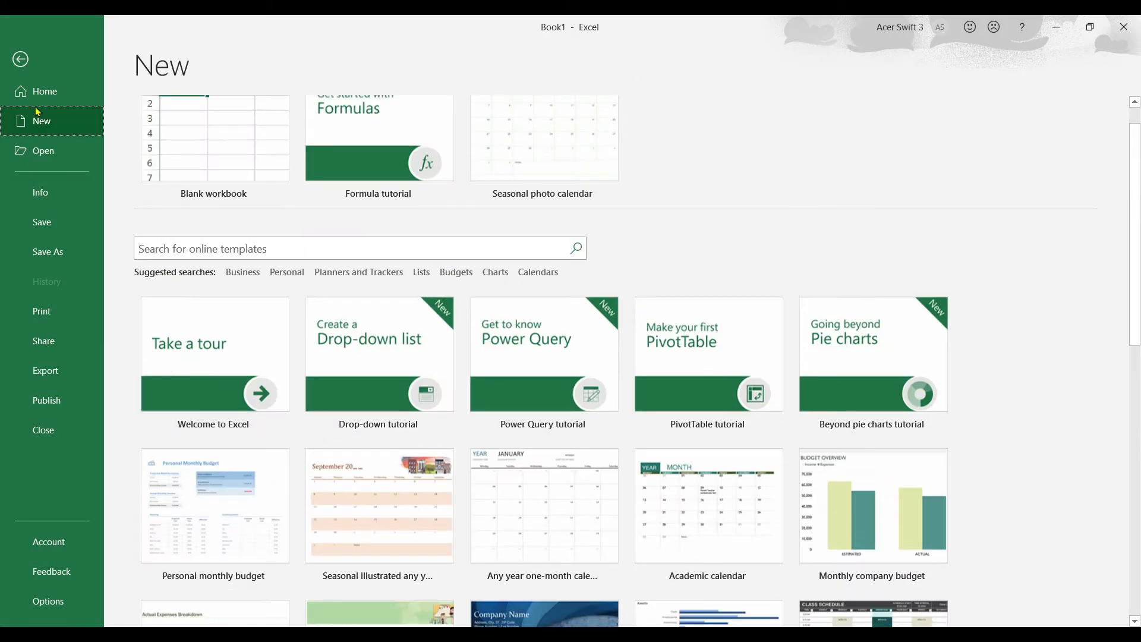
{"action": "scroll", "coordinate": [190, 149], "scroll_direction": "up", "scroll_amount": 1}
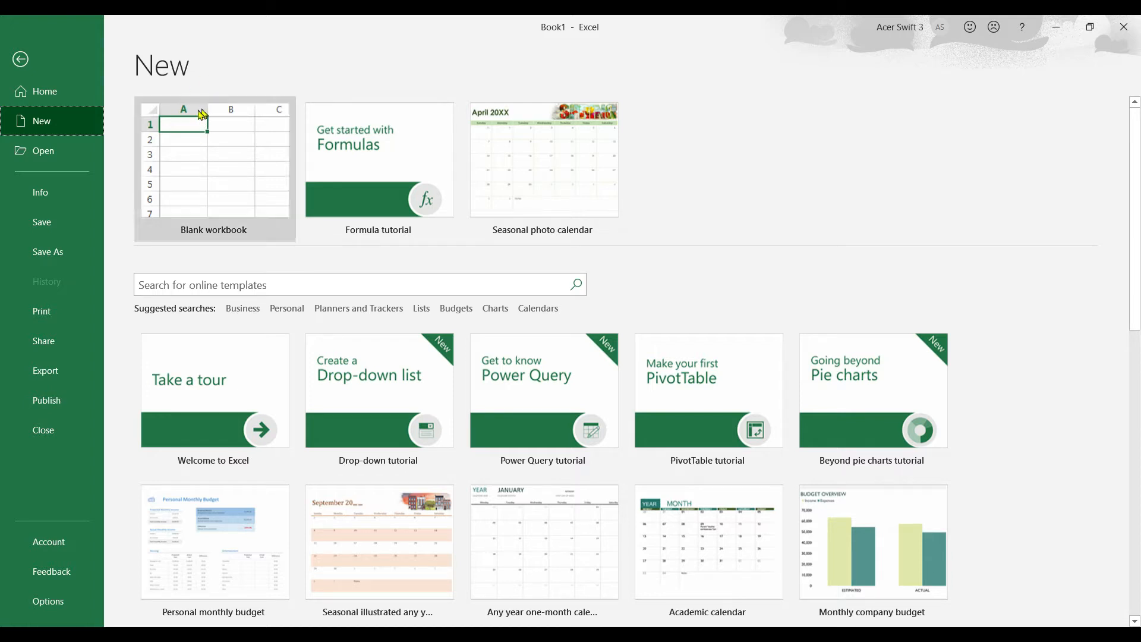
{"action": "left_click", "coordinate": [168, 124]}
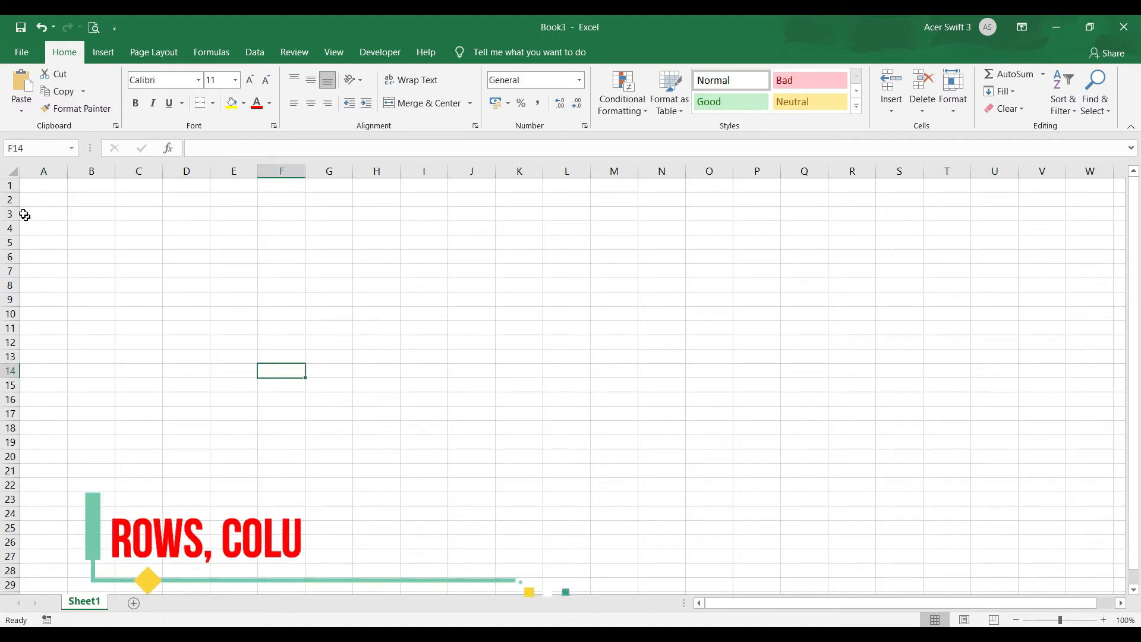
Step: Select row 1 and extend the selection across rows 1 through 28, and clear the selection
{"action": "left_click", "coordinate": [11, 187]}
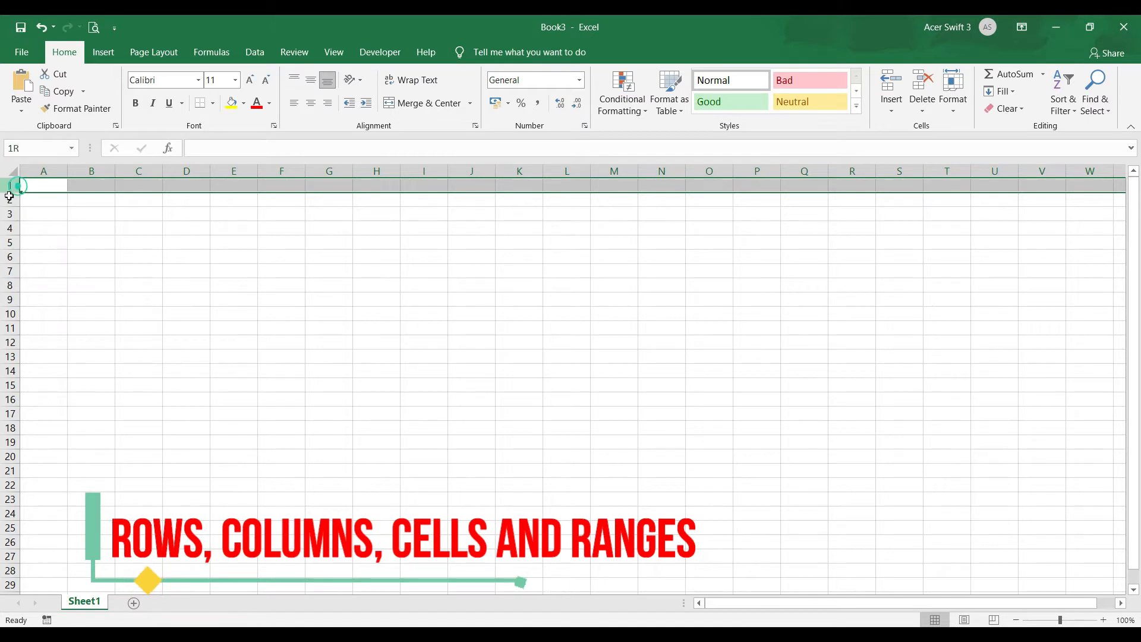
{"action": "left_click_drag", "start_coordinate": [11, 186], "coordinate": [16, 575]}
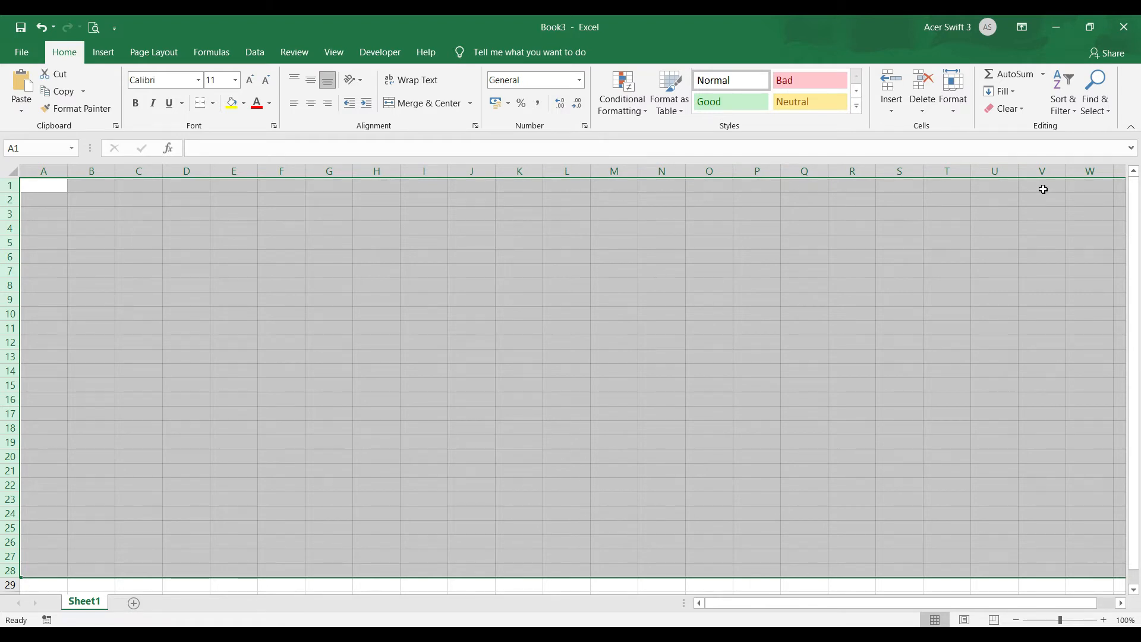
{"action": "left_click", "coordinate": [907, 232]}
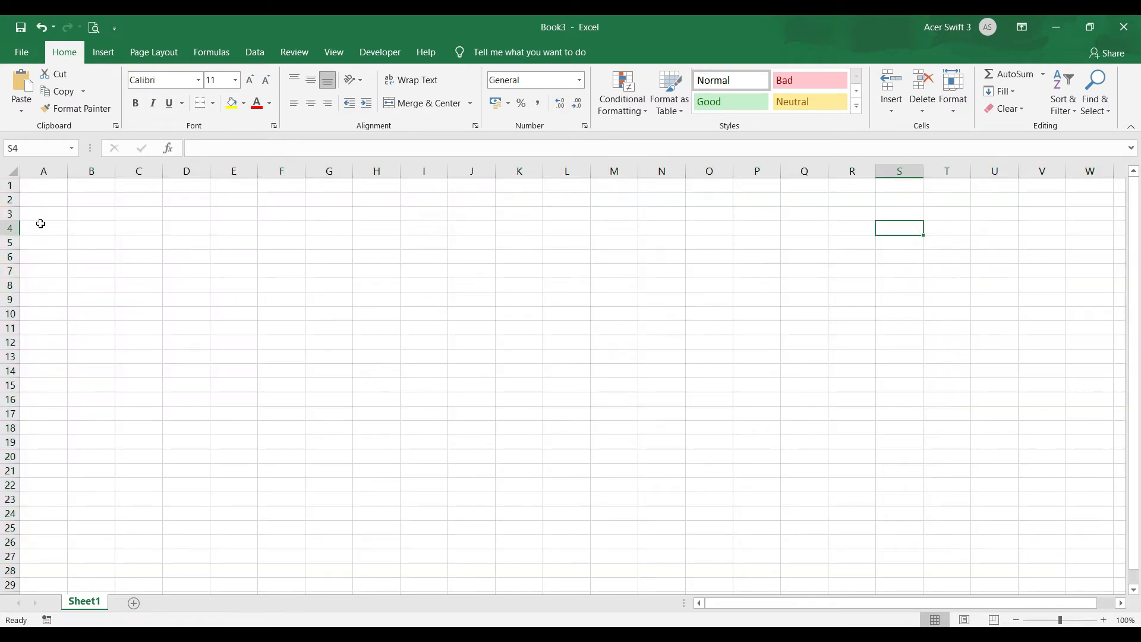
Step: Select cells A2, B3 and C4 one after another to examine their cell references
{"action": "left_click", "coordinate": [33, 200]}
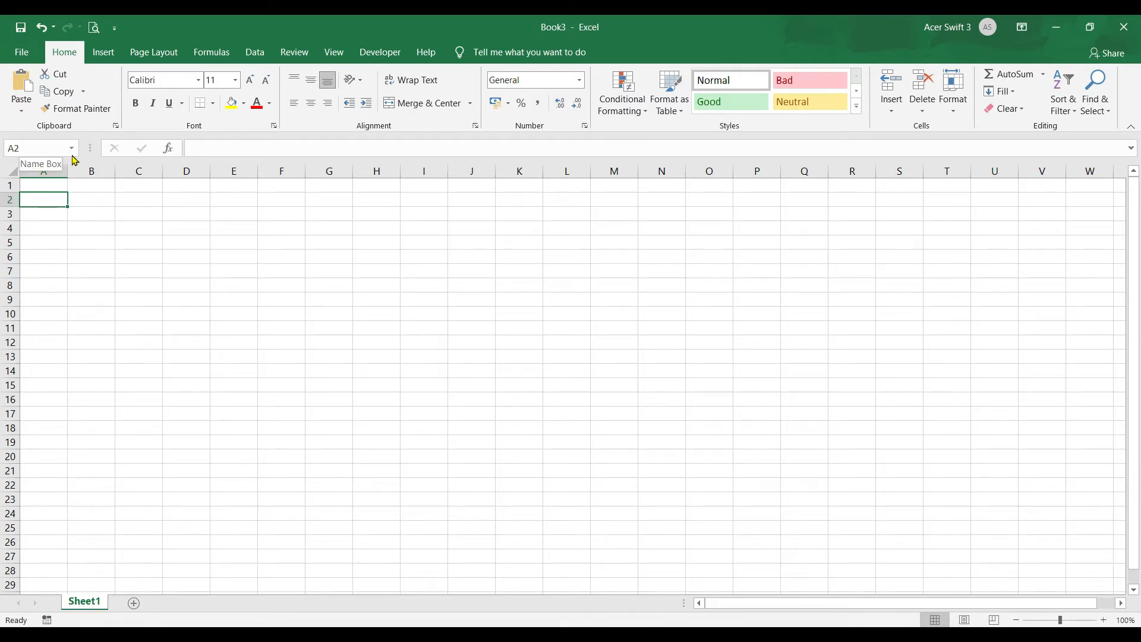
{"action": "left_click", "coordinate": [101, 216]}
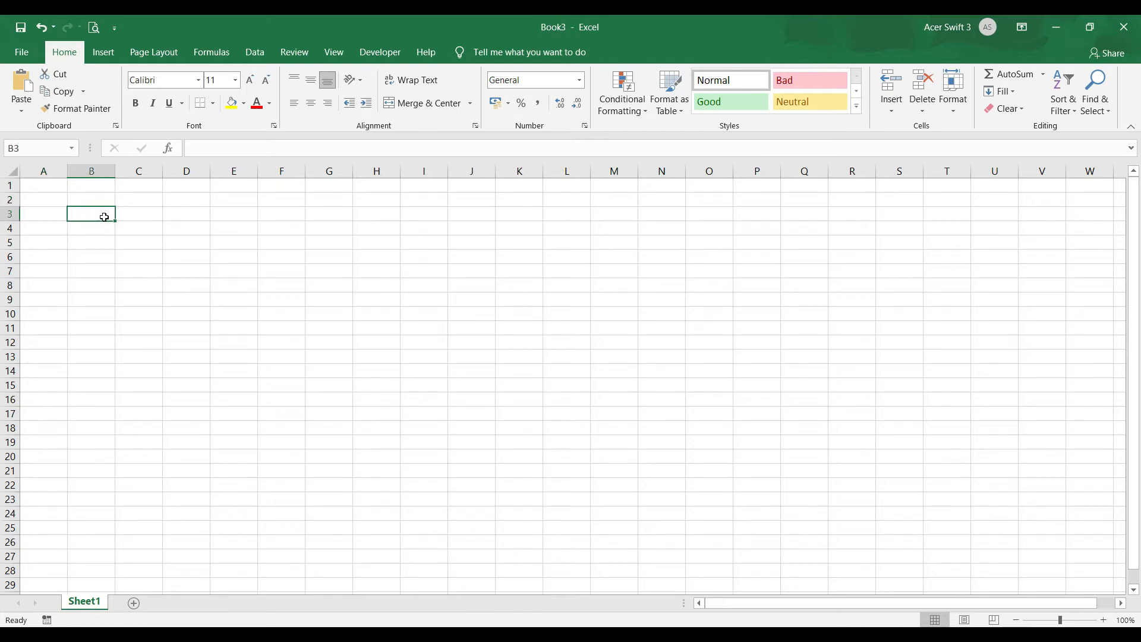
{"action": "left_click", "coordinate": [145, 231]}
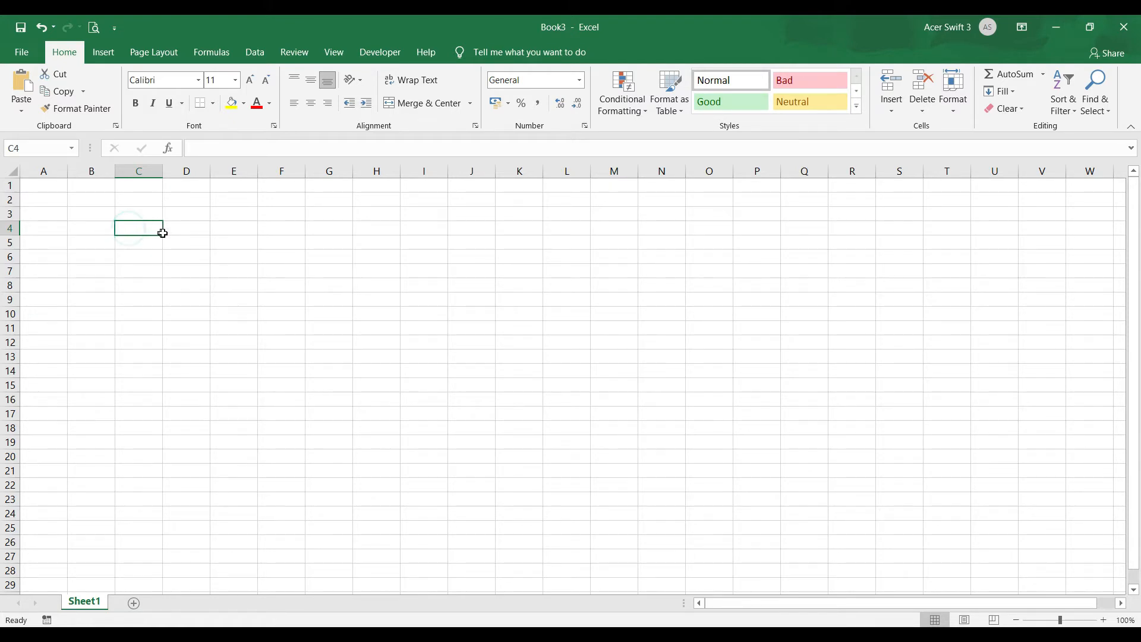
Step: Select the cell range from C4 to J18 and return the selection to C4 alone
{"action": "left_click_drag", "start_coordinate": [161, 232], "coordinate": [485, 428]}
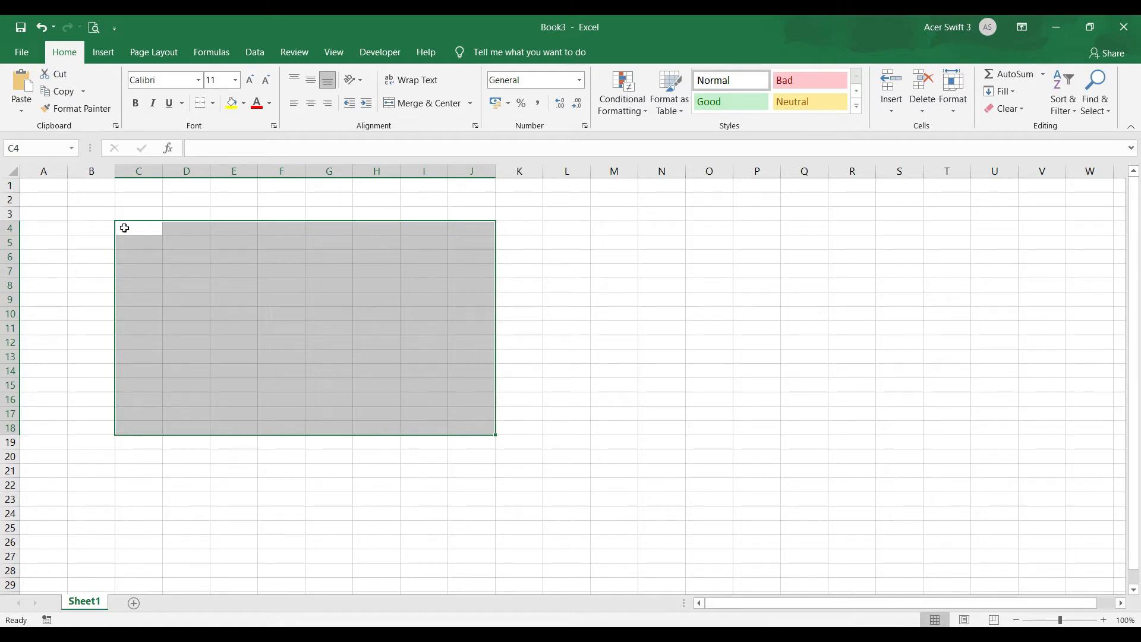
{"action": "left_click_drag", "start_coordinate": [124, 228], "coordinate": [458, 421]}
{"action": "left_click", "coordinate": [123, 227]}
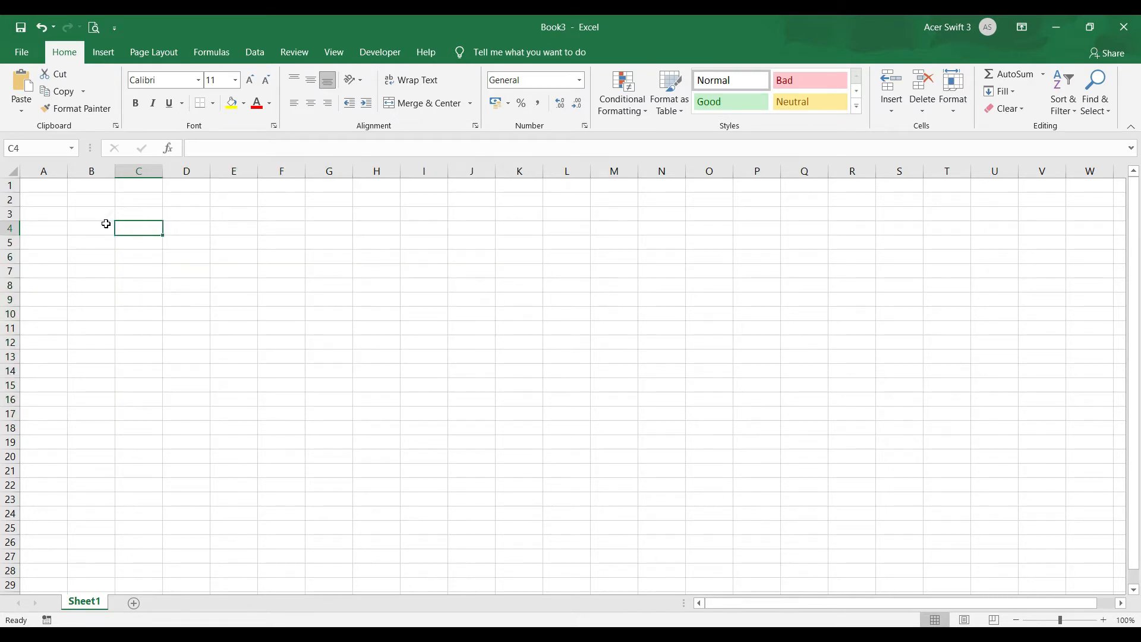
Step: Add three new worksheets after Sheet1 in the workbook
{"action": "left_click", "coordinate": [91, 603]}
{"action": "left_click", "coordinate": [134, 604]}
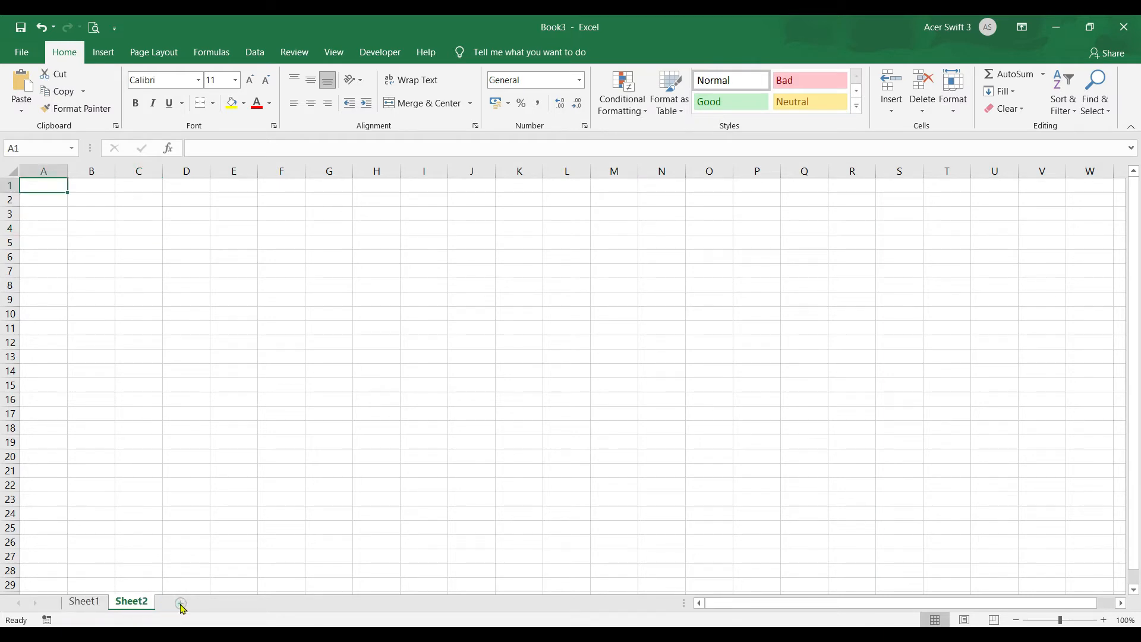
{"action": "left_click", "coordinate": [181, 603]}
{"action": "left_click", "coordinate": [224, 604]}
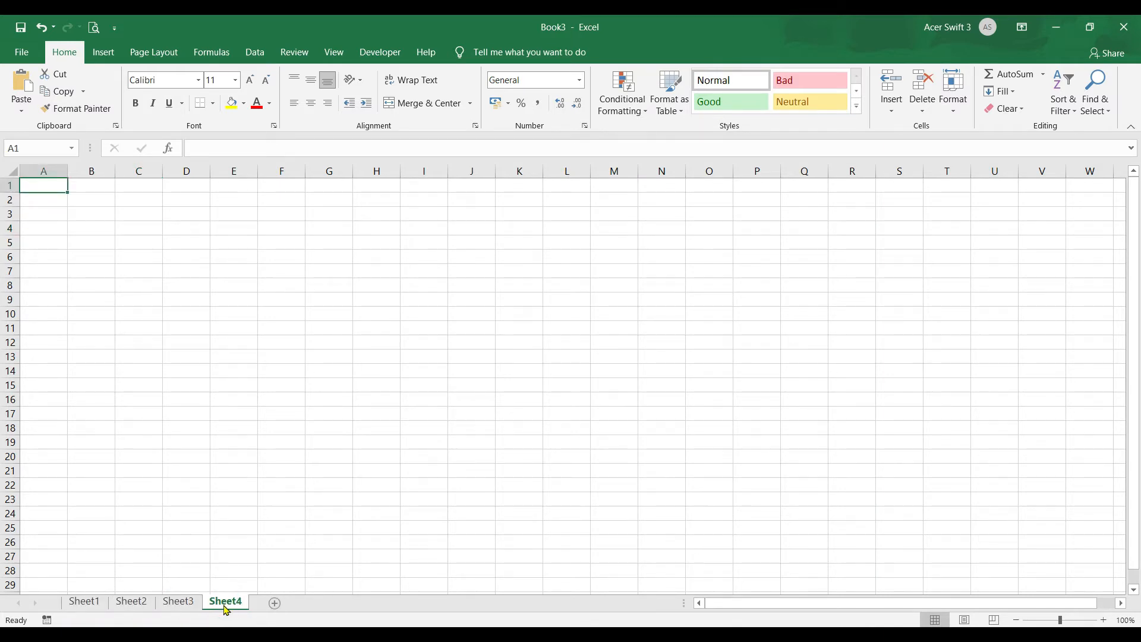
{"action": "left_click", "coordinate": [140, 445]}
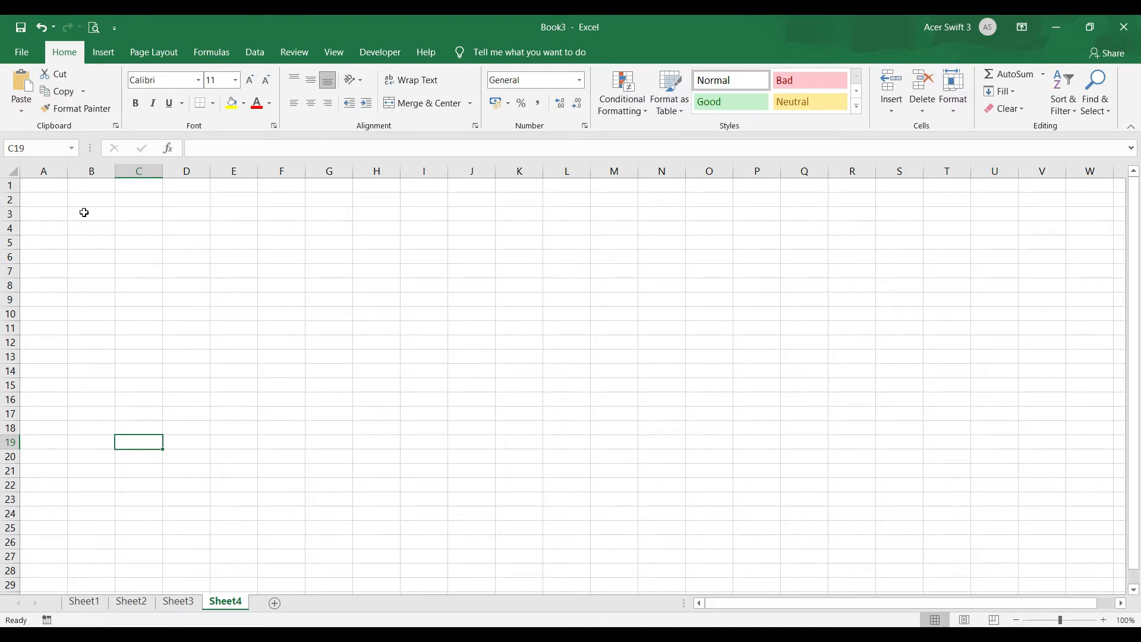
Step: Enter the title "DAFTAR NILAI KELAS 1" in cell A2 of Sheet4
{"action": "left_click", "coordinate": [48, 199]}
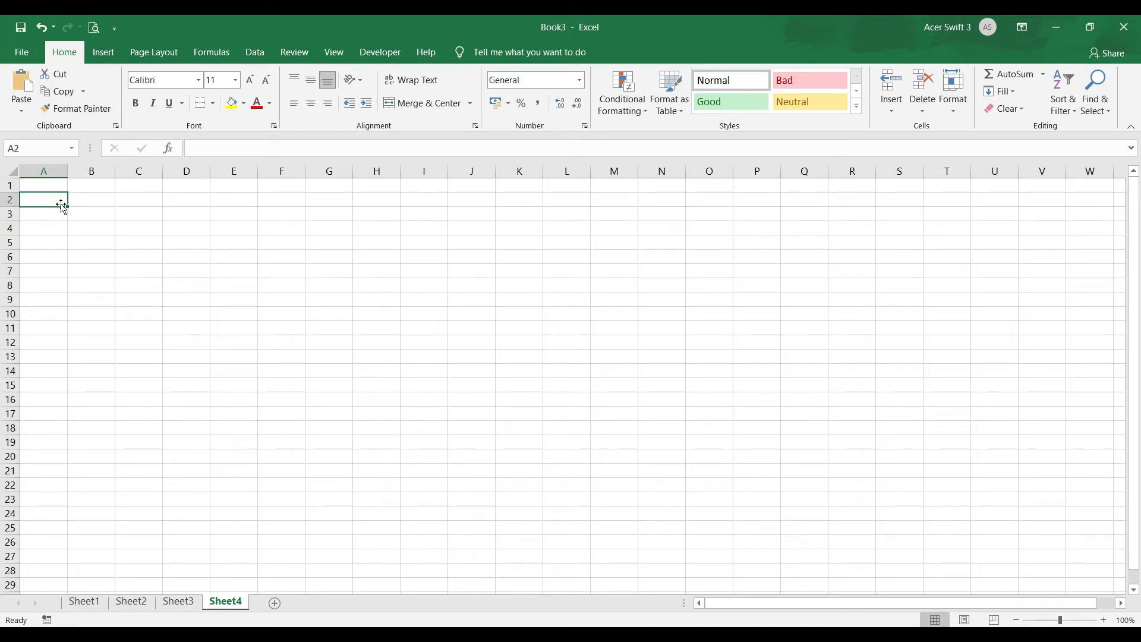
{"action": "key", "text": "Caps_Lock"}
{"action": "type", "text": "PT"}
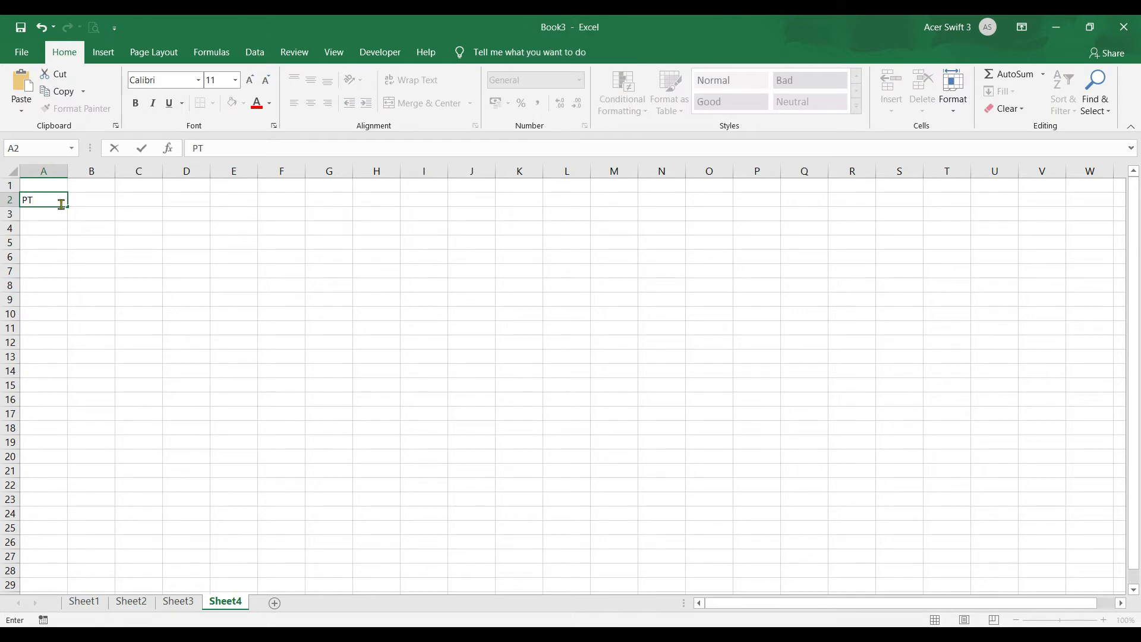
{"action": "key", "text": "BackSpace"}
{"action": "key", "text": "BackSpace"}
{"action": "type", "text": "DAFTAR NILAI KELAS "}
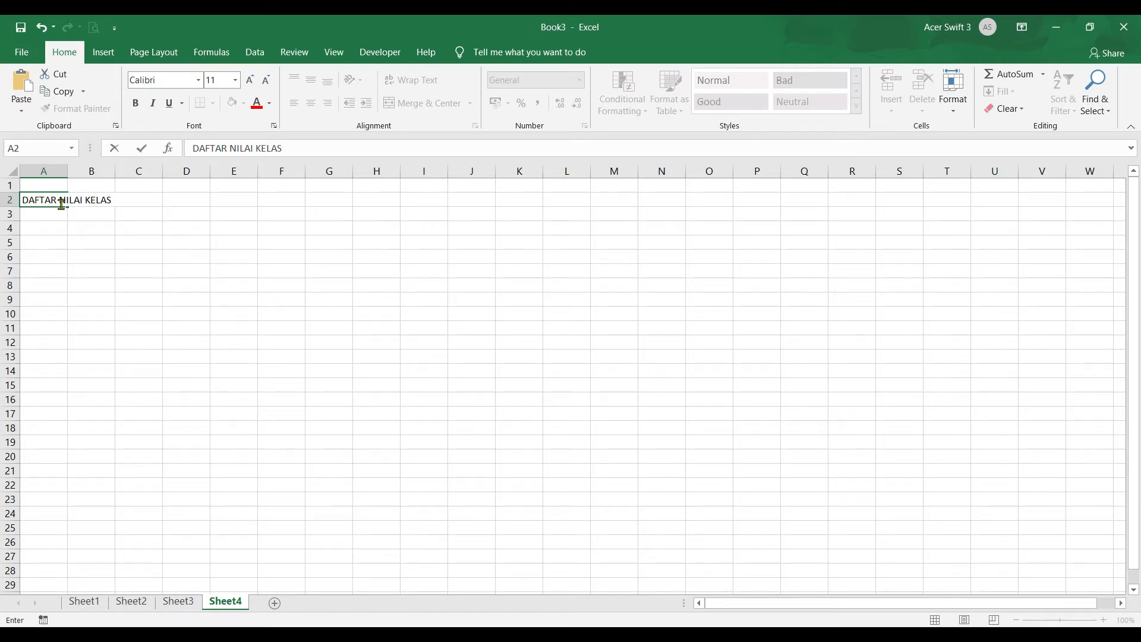
{"action": "type", "text": "1"}
{"action": "key", "text": "Return"}
{"action": "key", "text": "Return"}
Step: Enter the column header "NO." in cell A4, two rows below the title
{"action": "key", "text": "Caps_Lock"}
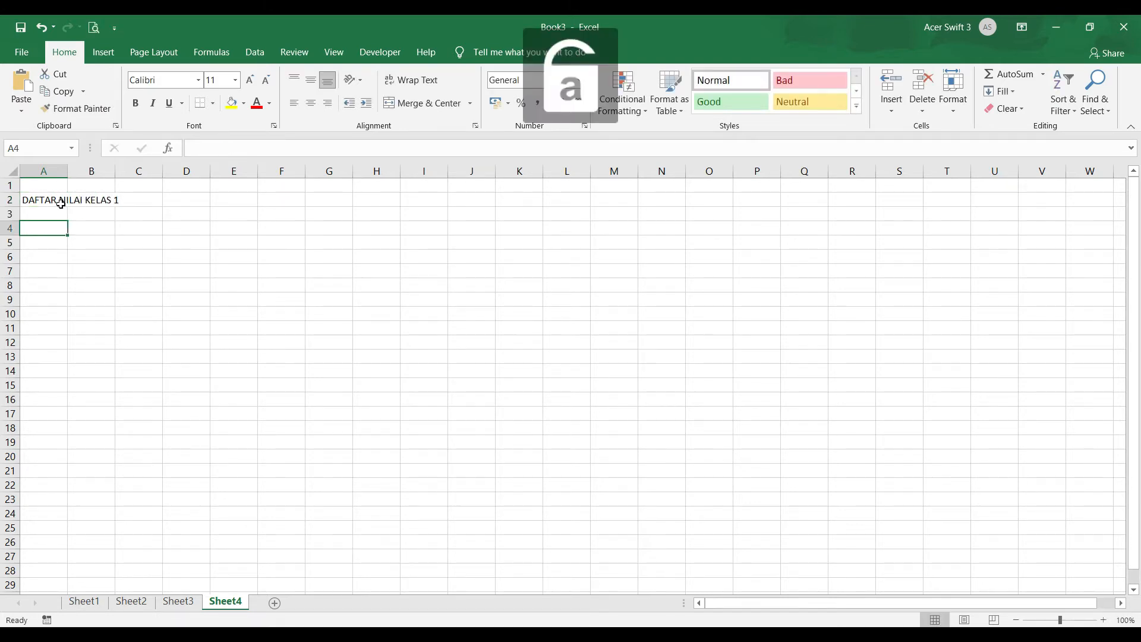
{"action": "type", "text": "nm"}
{"action": "key", "text": "BackSpace"}
{"action": "key", "text": "BackSpace"}
{"action": "key", "text": "Caps_Lock"}
{"action": "type", "text": "NM"}
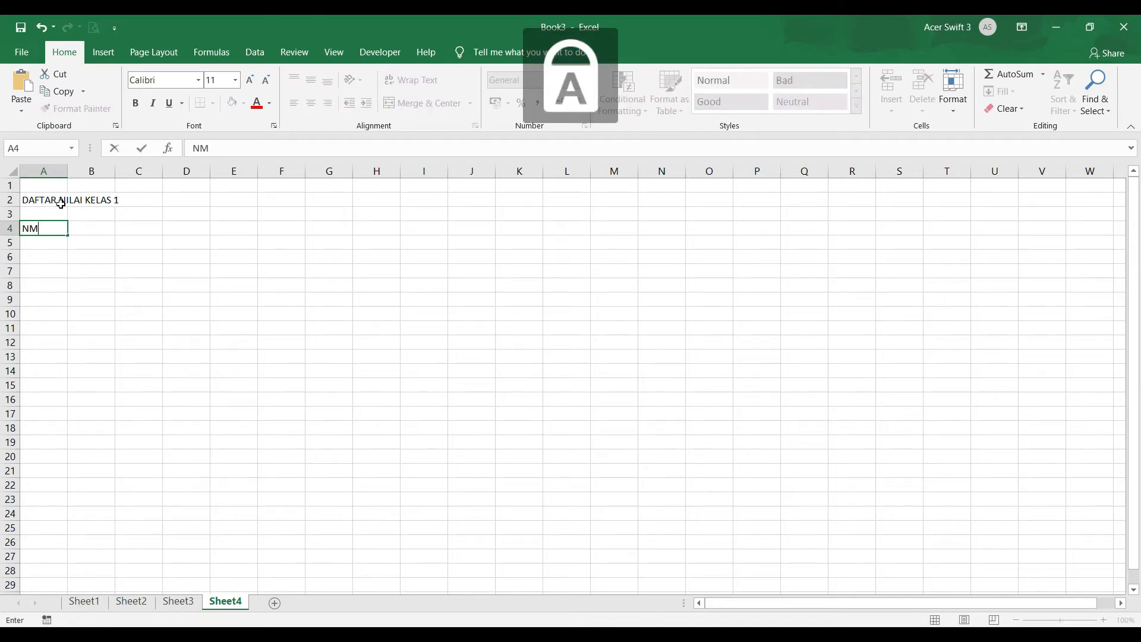
{"action": "key", "text": "BackSpace"}
{"action": "type", "text": "O."}
{"action": "key", "text": "Tab"}
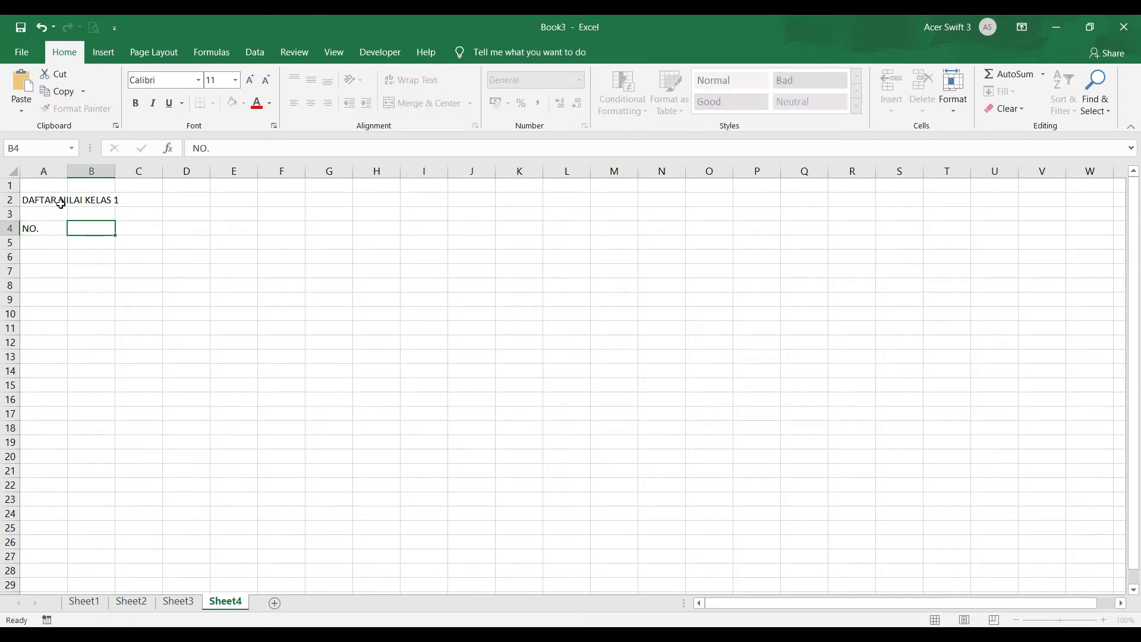
Step: Enter the column header "NAMA" in uppercase in cell B4
{"action": "type", "text": "NAM"}
{"action": "key", "text": "BackSpace"}
{"action": "key", "text": "BackSpace"}
{"action": "key", "text": "BackSpace"}
{"action": "key", "text": "Caps_Lock"}
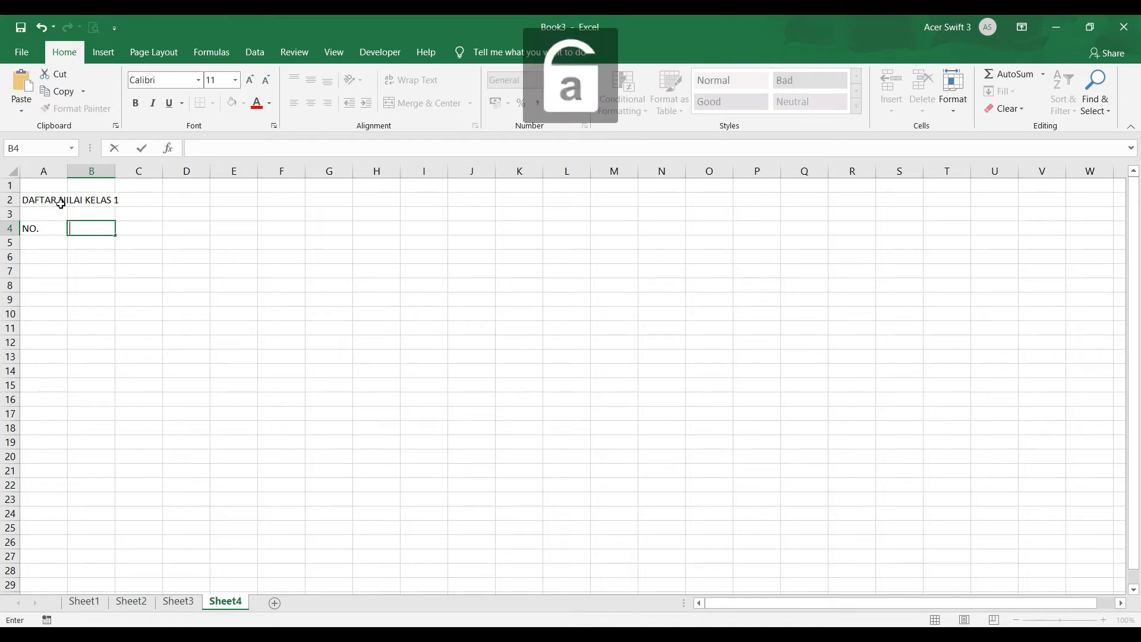
{"action": "type", "text": "nama"}
{"action": "key", "text": "BackSpace"}
{"action": "key", "text": "BackSpace"}
{"action": "key", "text": "BackSpace"}
{"action": "key", "text": "BackSpace"}
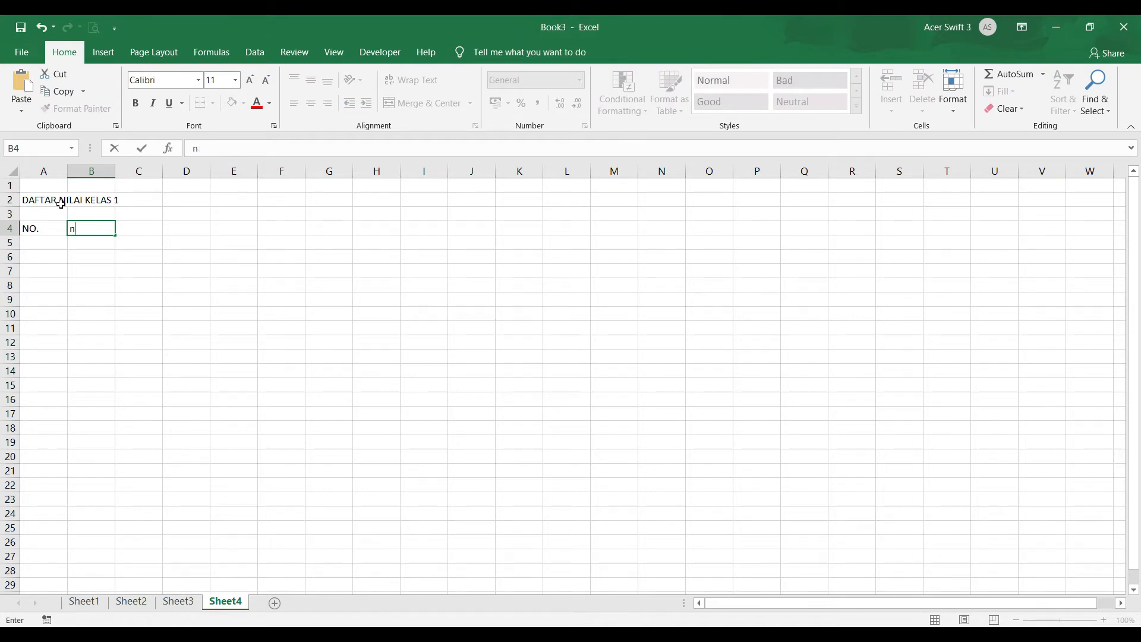
{"action": "key", "text": "Caps_Lock"}
{"action": "type", "text": "NAMA"}
{"action": "key", "text": "Tab"}
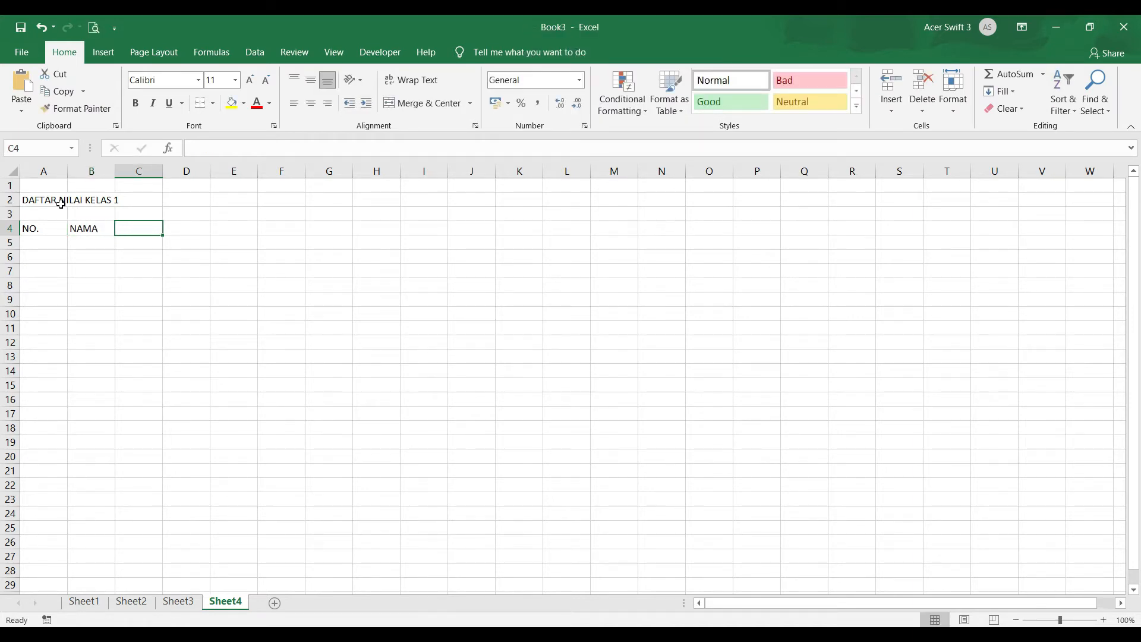
Step: Enter the column headers "KELAS" in cell C4 and "NILAI" in cell D4
{"action": "type", "text": "KELAS"}
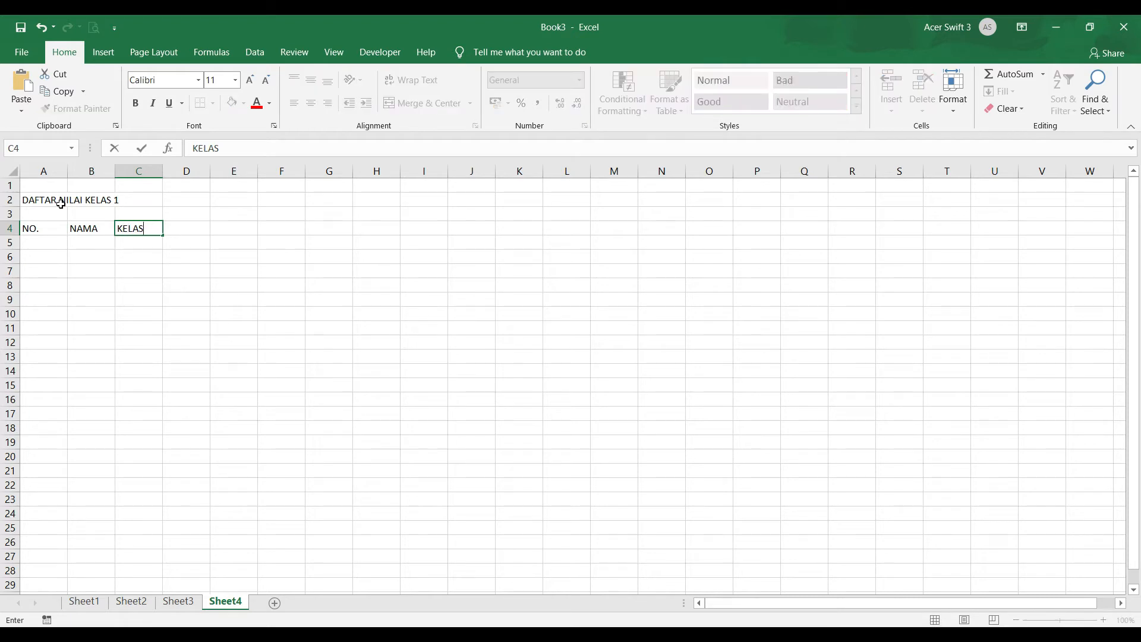
{"action": "key", "text": "Tab"}
{"action": "type", "text": "NILAI"}
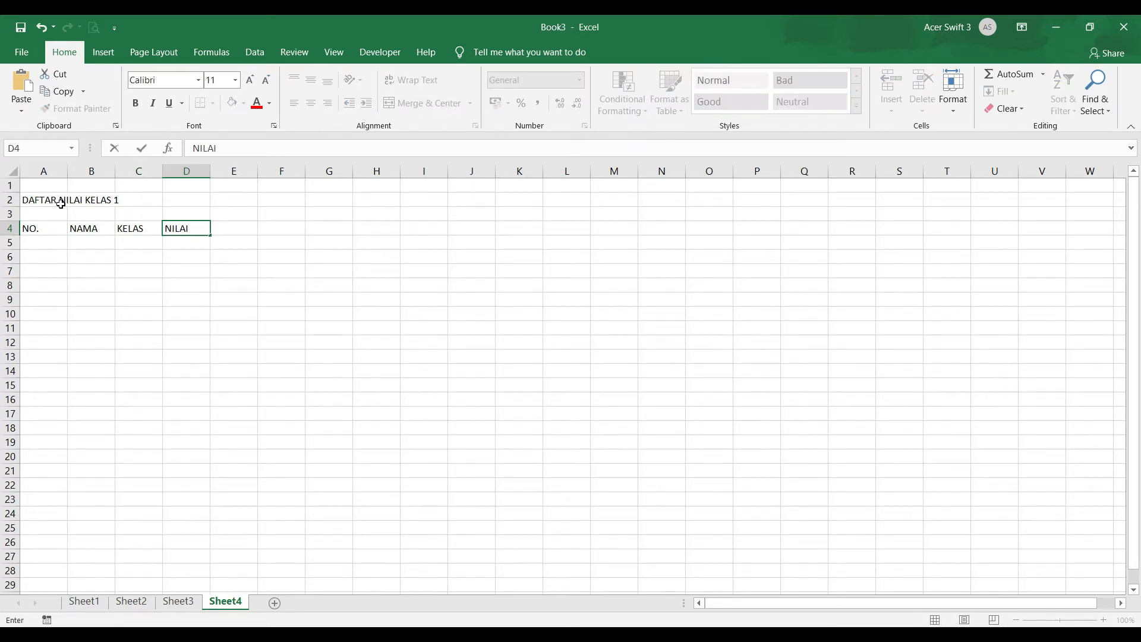
{"action": "key", "text": "Return"}
{"action": "key", "text": "Up"}
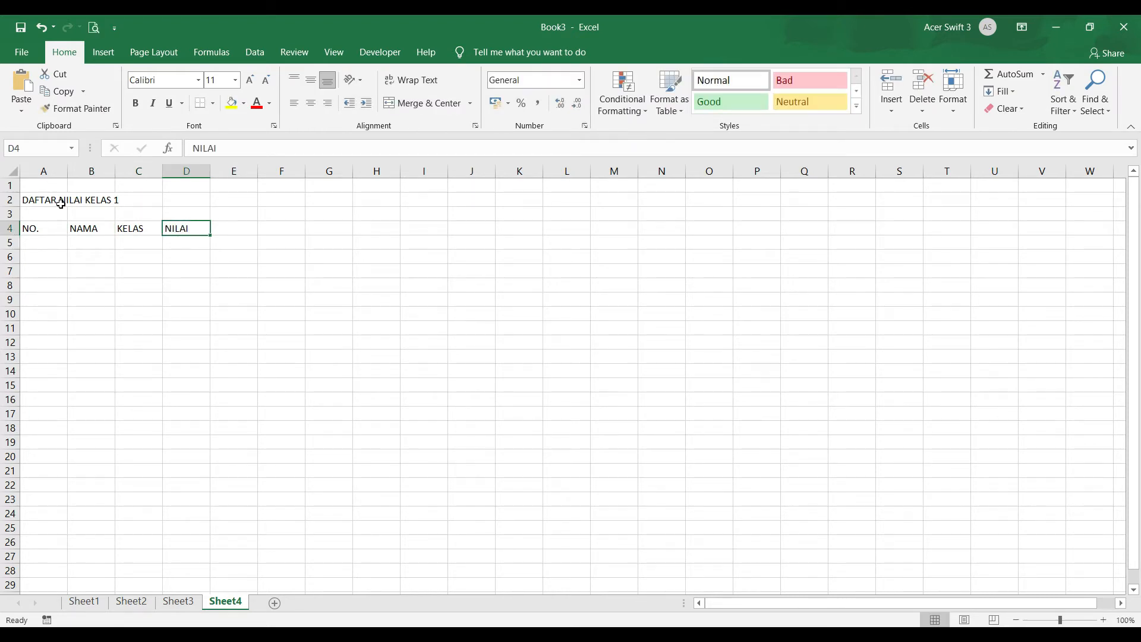
Step: Enter the column header "KETERANGAN" in cell E4
{"action": "key", "text": "Right"}
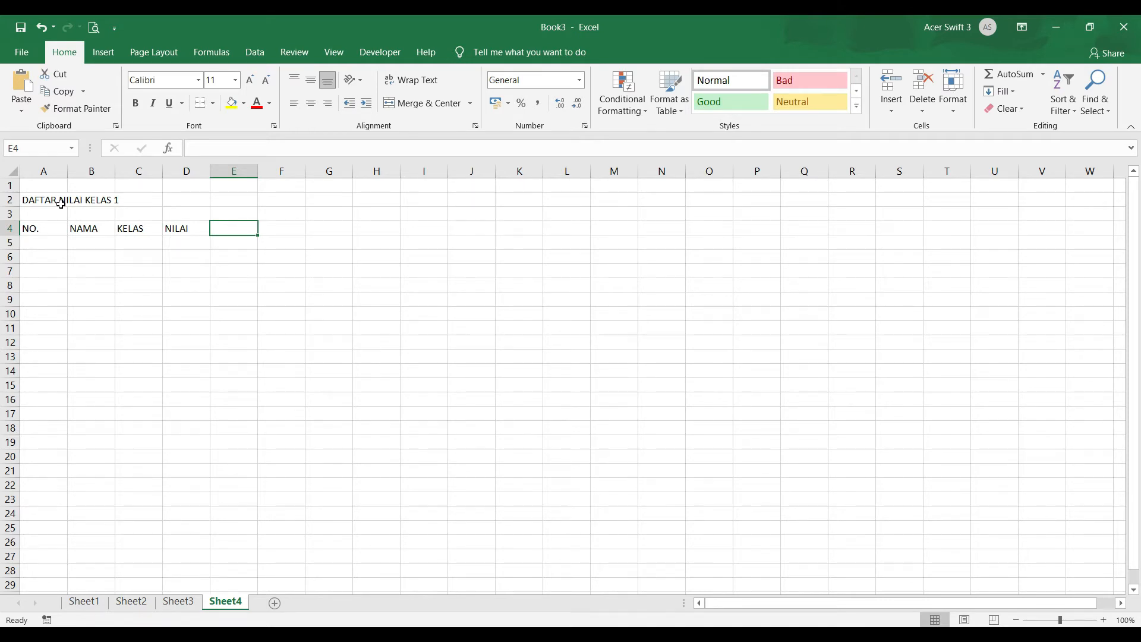
{"action": "type", "text": "KETEREN"}
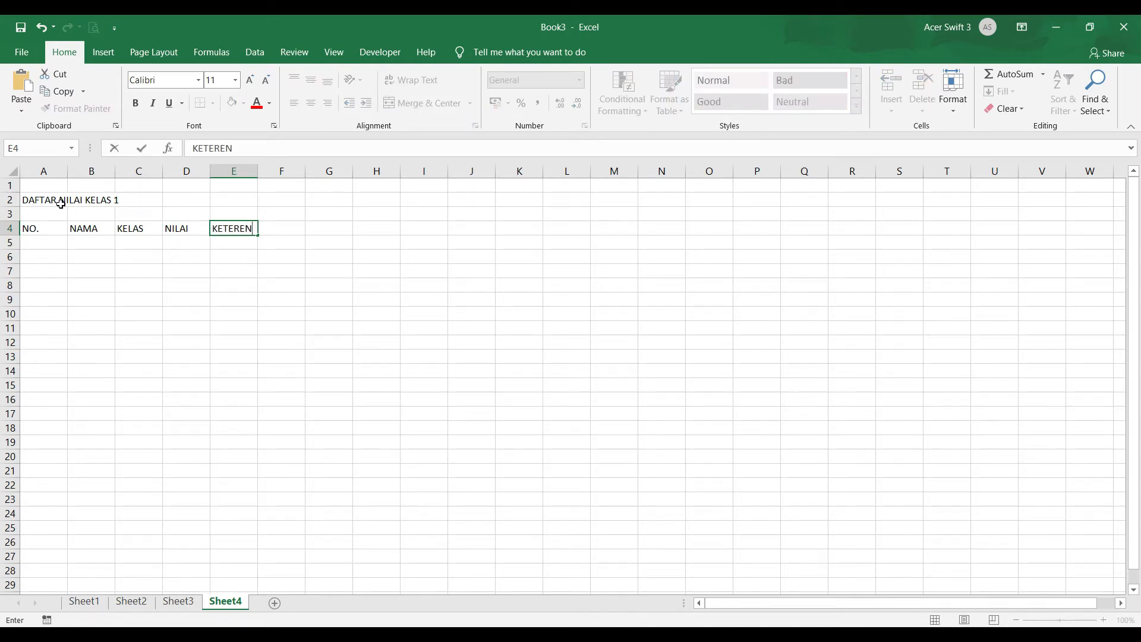
{"action": "key", "text": "BackSpace"}
{"action": "key", "text": "BackSpace"}
{"action": "type", "text": "ANGAN"}
{"action": "key", "text": "Return"}
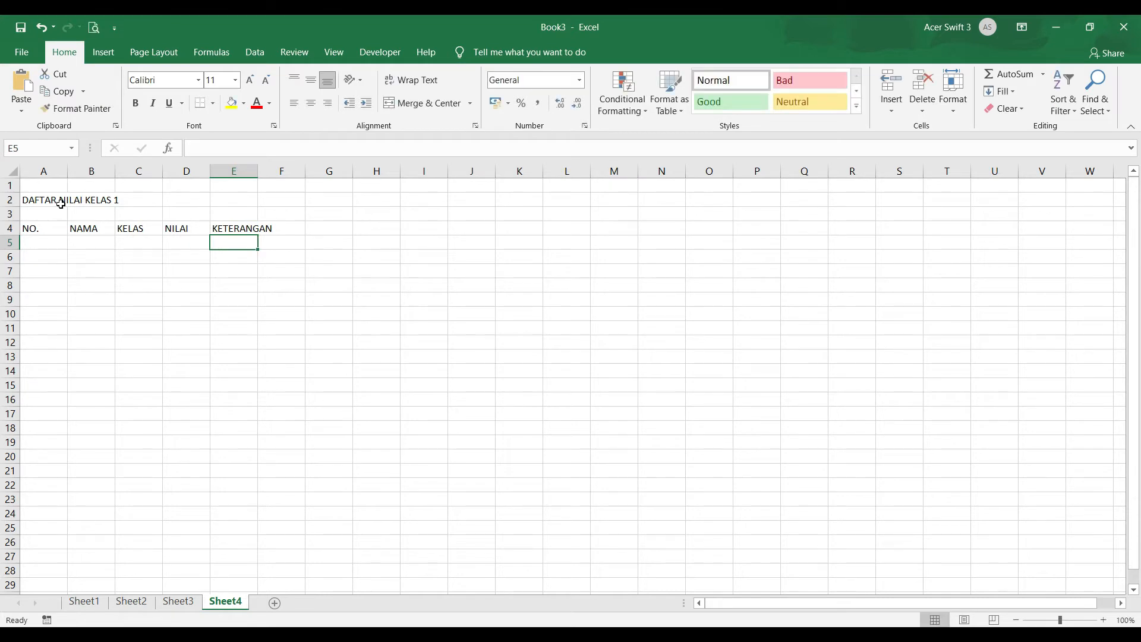
Step: Re-enter the column header "NO." in cell A4
{"action": "left_click", "coordinate": [52, 225]}
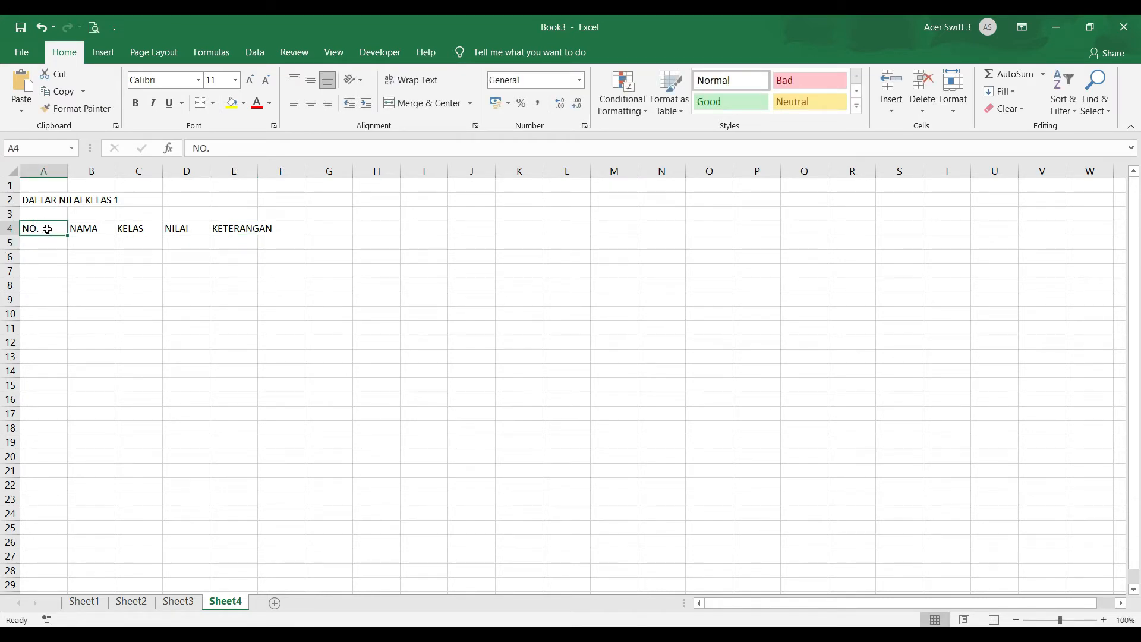
{"action": "left_click", "coordinate": [46, 229]}
{"action": "type", "text": "NO"}
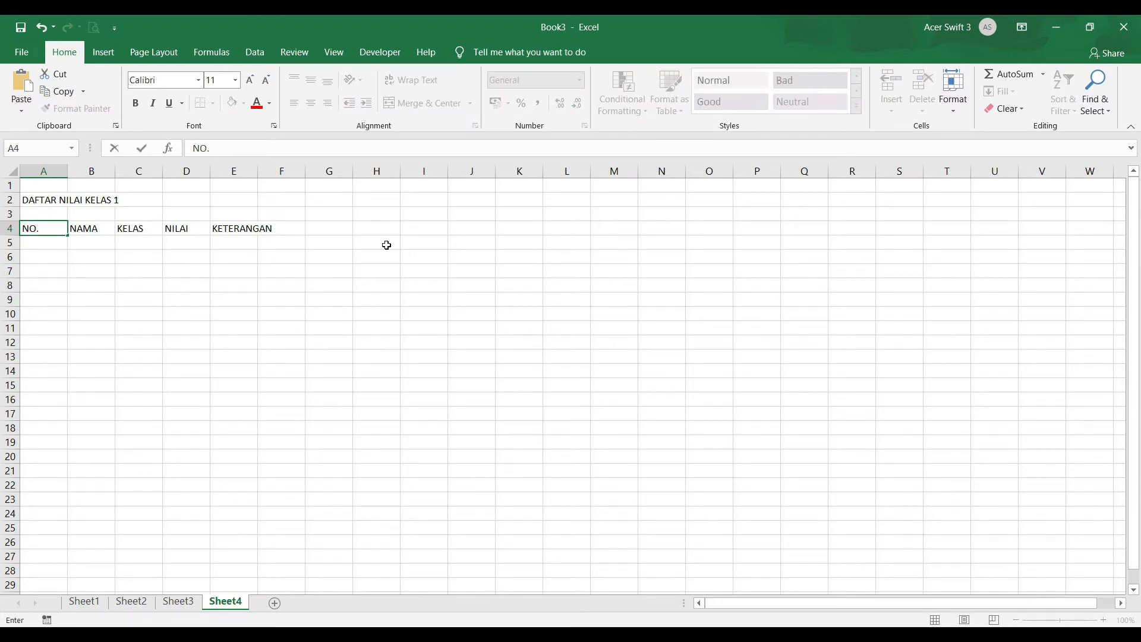
{"action": "left_click", "coordinate": [96, 229]}
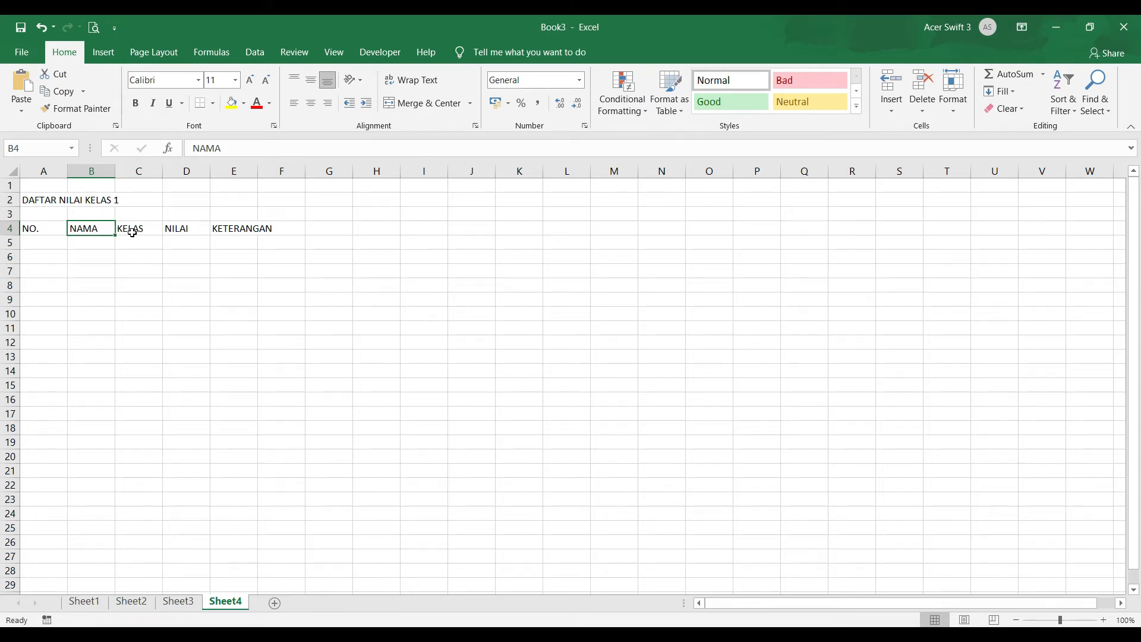
Step: Enter the row number 1 in cell A5 under the NO. header
{"action": "left_click", "coordinate": [35, 244]}
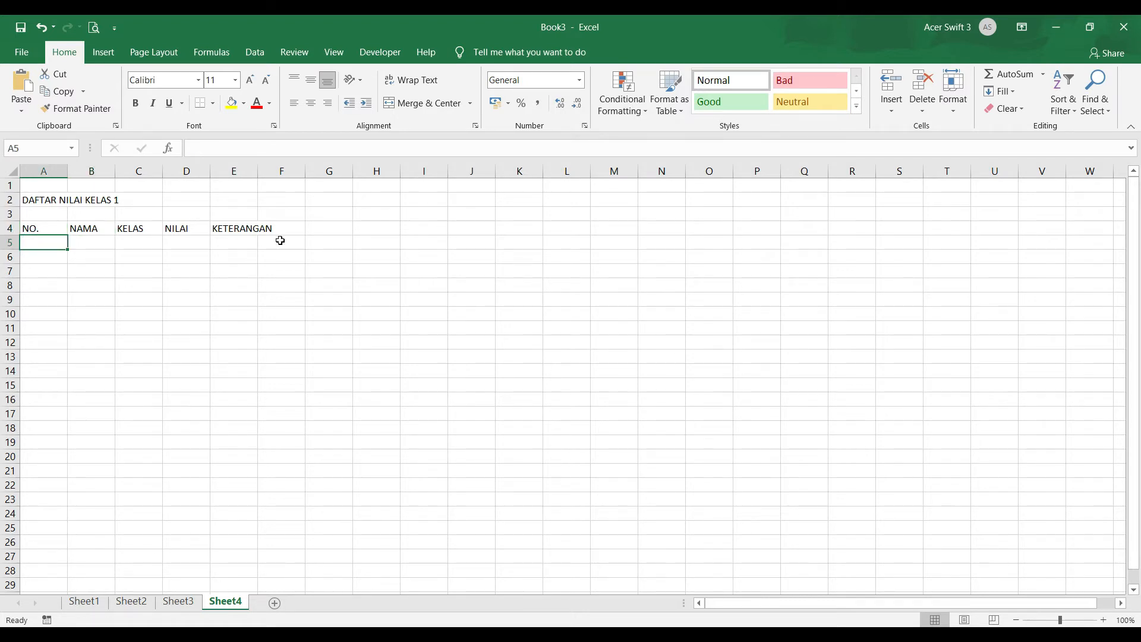
{"action": "type", "text": "A"}
{"action": "key", "text": "BackSpace"}
{"action": "type", "text": "1"}
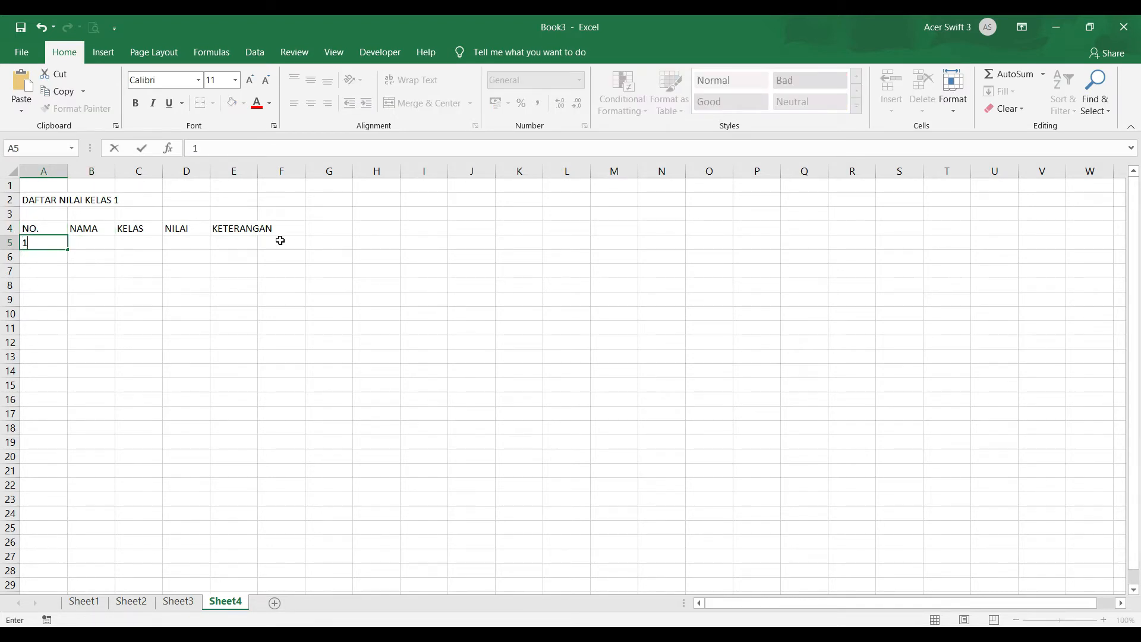
{"action": "key", "text": "Return"}
{"action": "left_click", "coordinate": [52, 243]}
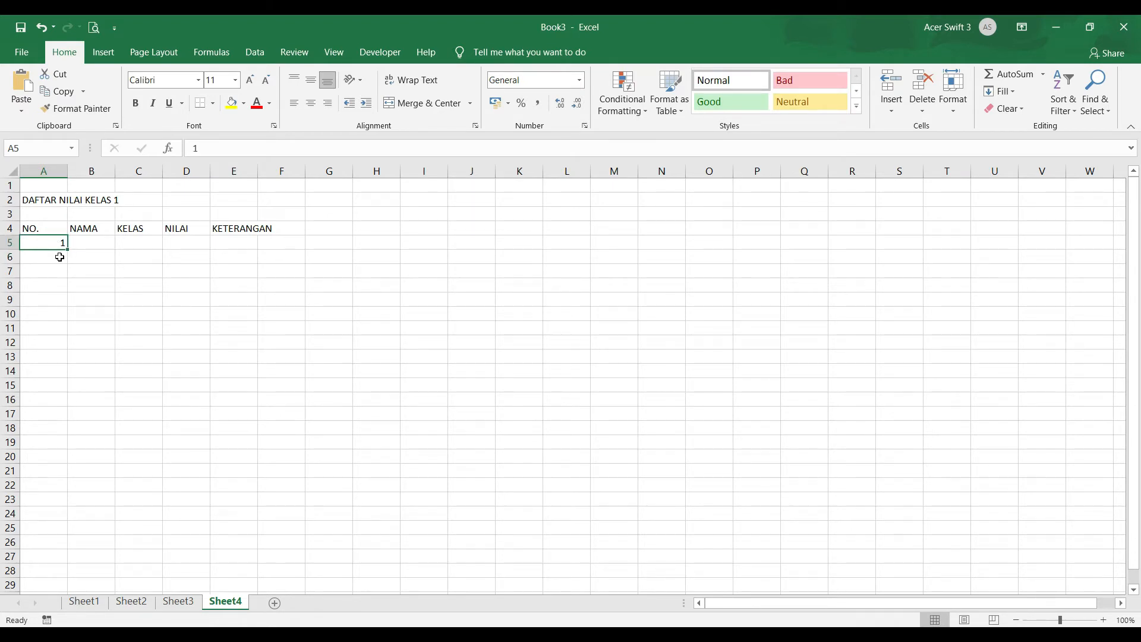
Step: Enter the row numbers 2, 3, 4 and 5 one by one in cells A6 to A9
{"action": "left_click", "coordinate": [59, 257]}
{"action": "type", "text": "21"}
{"action": "key", "text": "Return"}
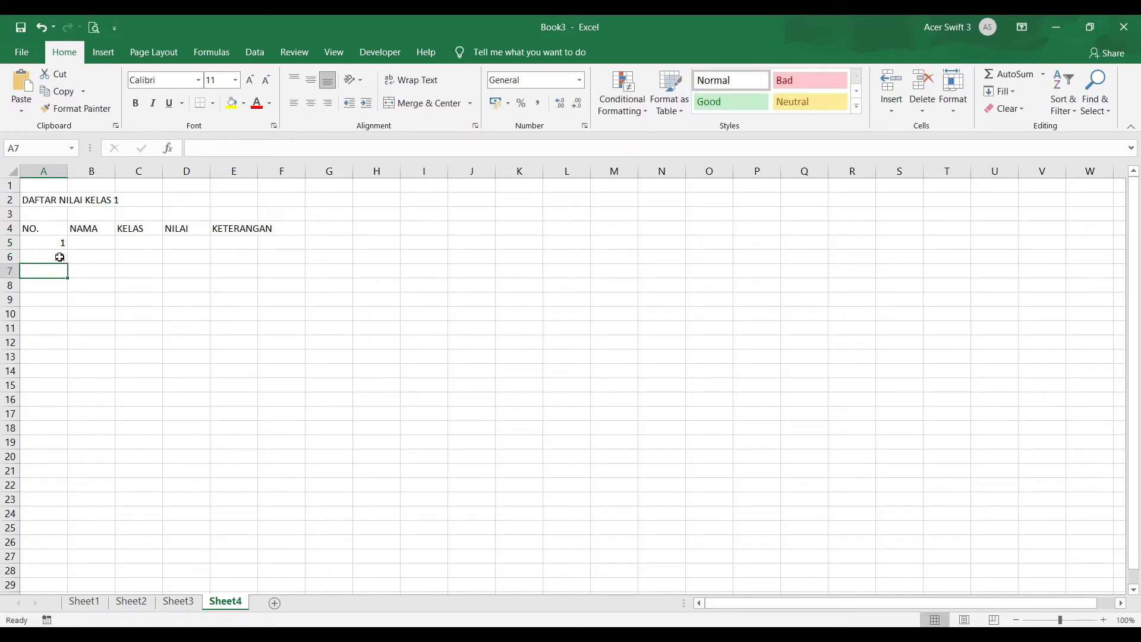
{"action": "double_click", "coordinate": [60, 258]}
{"action": "key", "text": "BackSpace"}
{"action": "key", "text": "Return"}
{"action": "type", "text": "3"}
{"action": "key", "text": "Return"}
{"action": "type", "text": "4"}
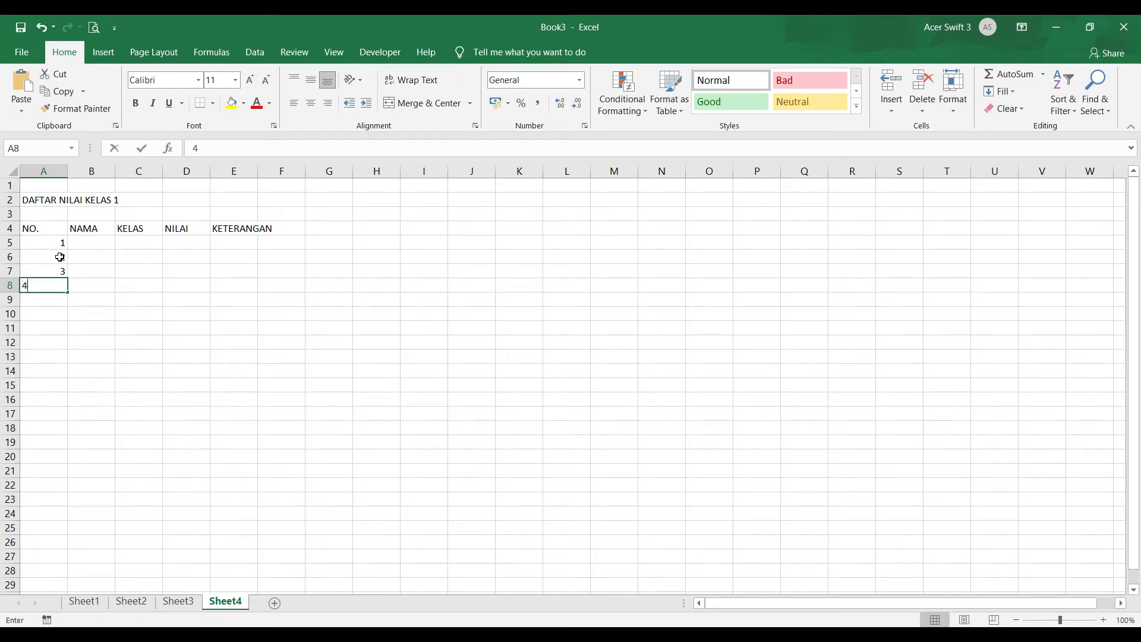
{"action": "key", "text": "Return"}
{"action": "key", "text": "Return"}
{"action": "key", "text": "Up"}
{"action": "type", "text": "5"}
{"action": "key", "text": "Return"}
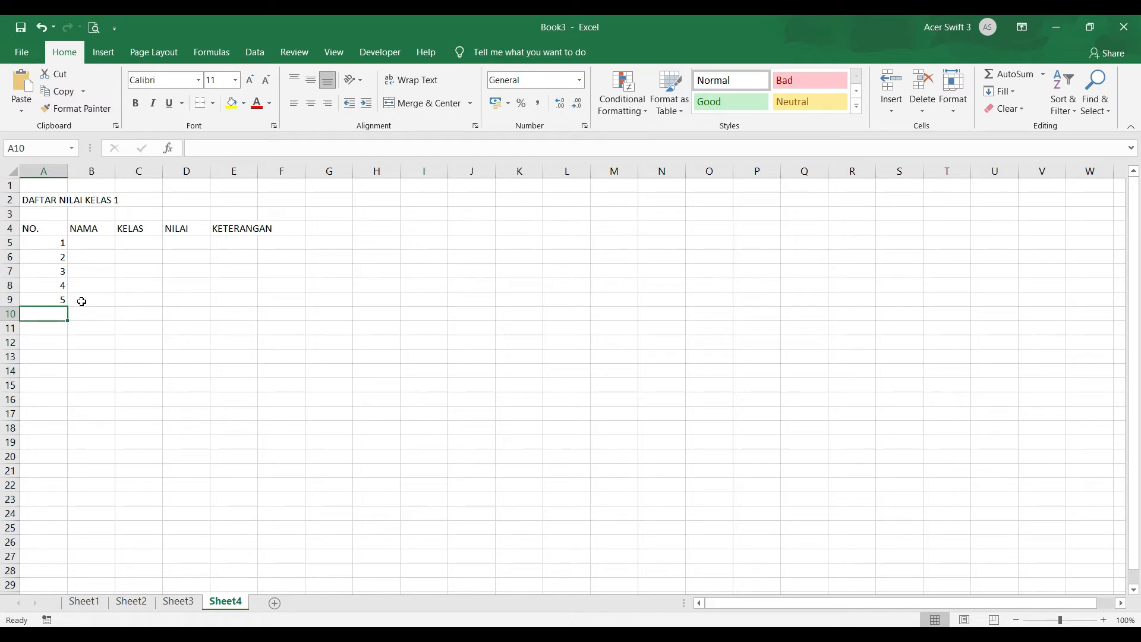
Step: Clear the contents of cells A6 to A10, keeping only the first row number
{"action": "left_click", "coordinate": [54, 244]}
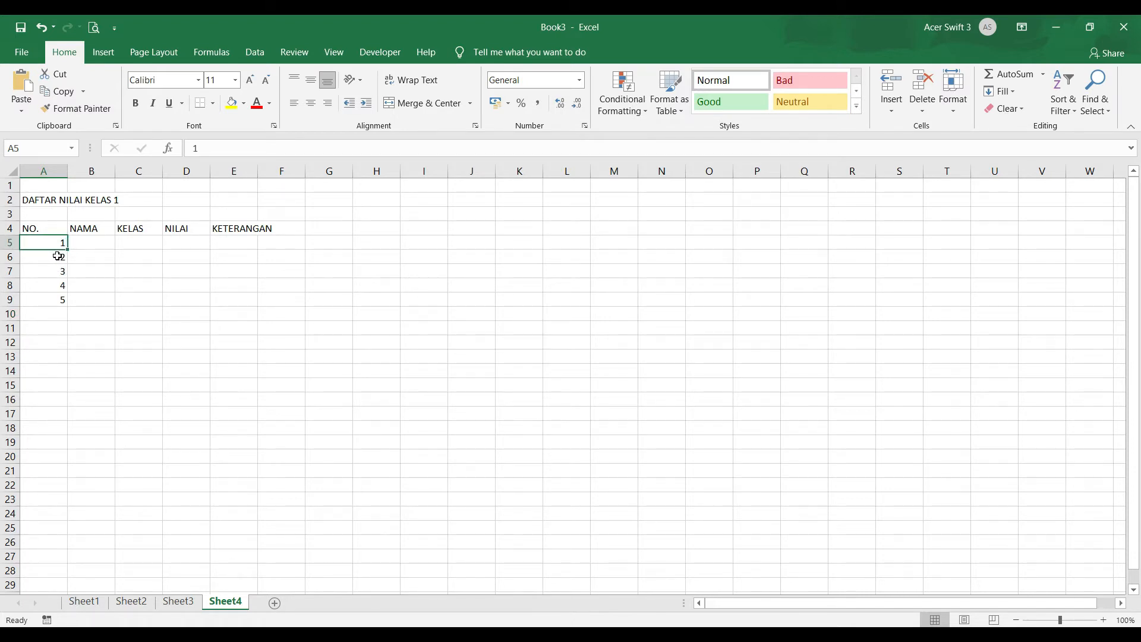
{"action": "left_click", "coordinate": [58, 257]}
{"action": "key", "text": "shift+Down"}
{"action": "key", "text": "shift+Down"}
{"action": "key", "text": "shift+Down"}
{"action": "key", "text": "shift+Down"}
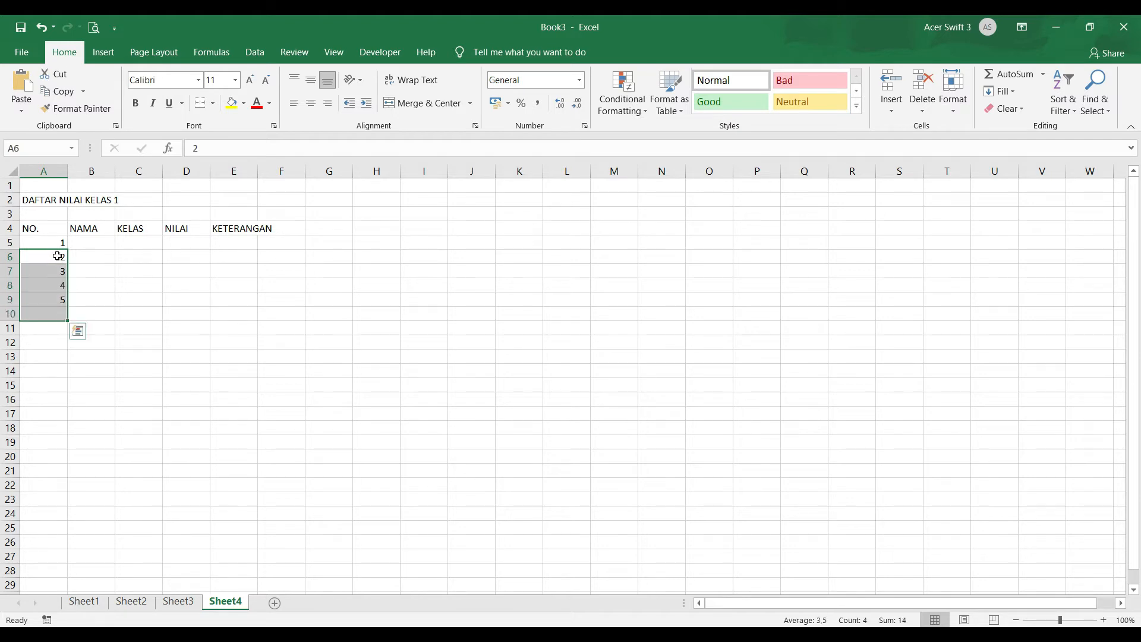
{"action": "key", "text": "Delete"}
Step: Enter 1 again in cell A5 and the formula =A5+1 in cell A6
{"action": "key", "text": "Up"}
{"action": "key", "text": "Up"}
{"action": "key", "text": "Down"}
{"action": "type", "text": "1"}
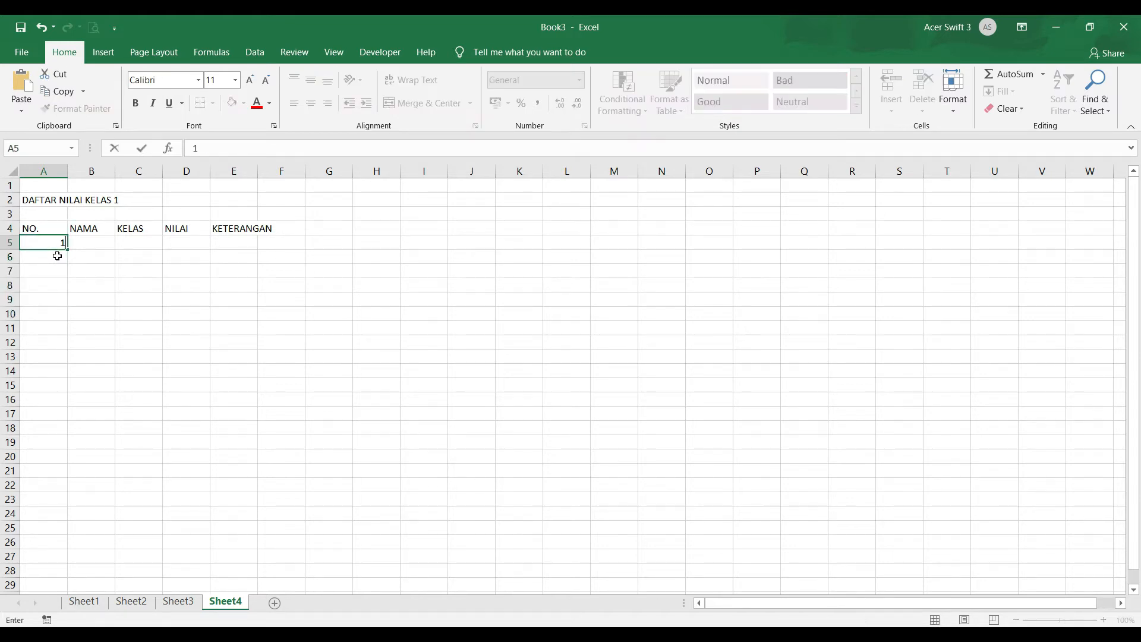
{"action": "key", "text": "Return"}
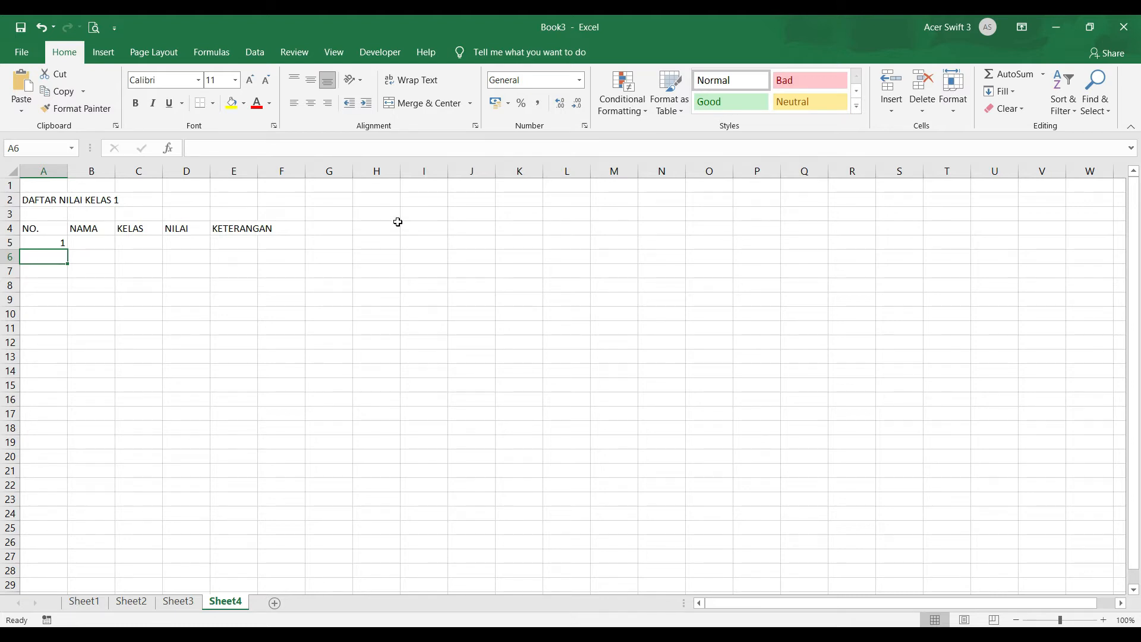
{"action": "type", "text": "="}
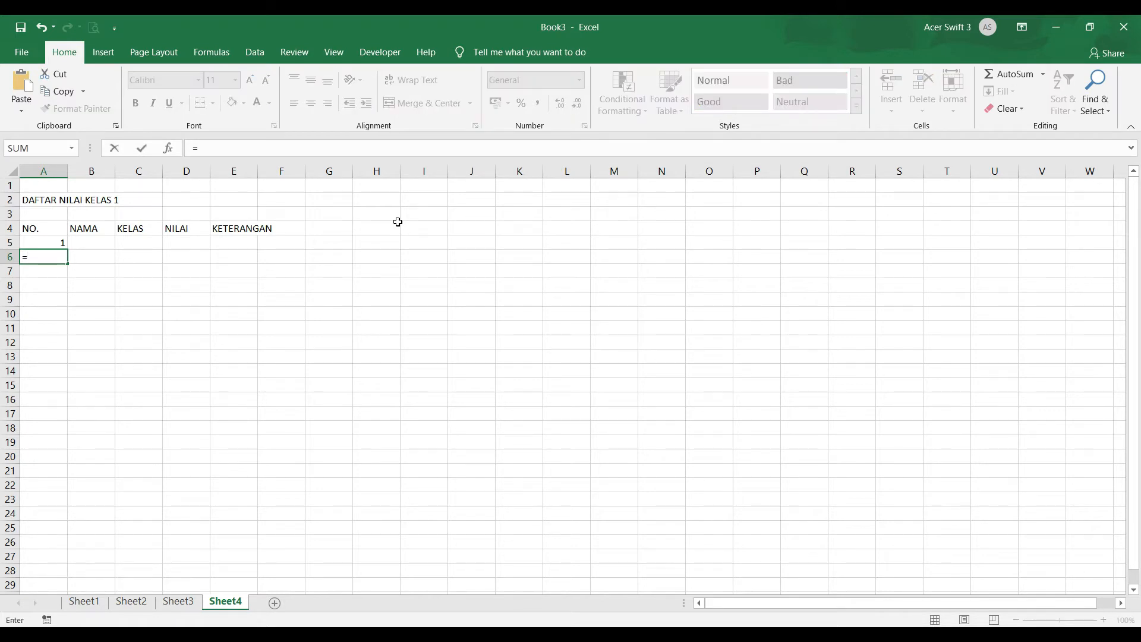
{"action": "left_click", "coordinate": [56, 243]}
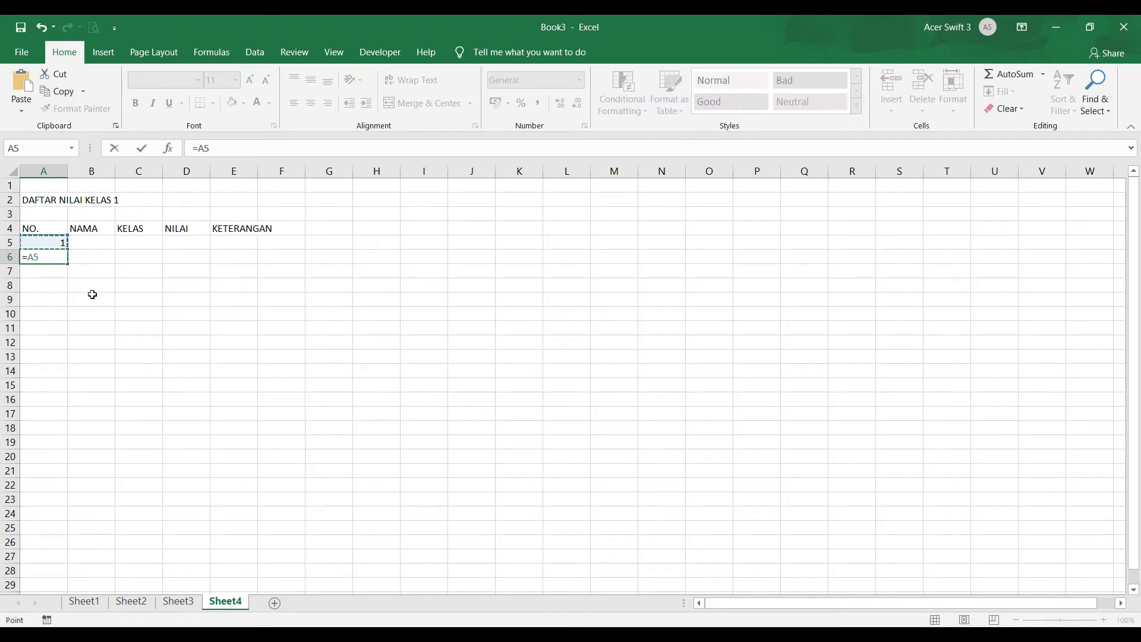
{"action": "type", "text": "+1"}
{"action": "key", "text": "Return"}
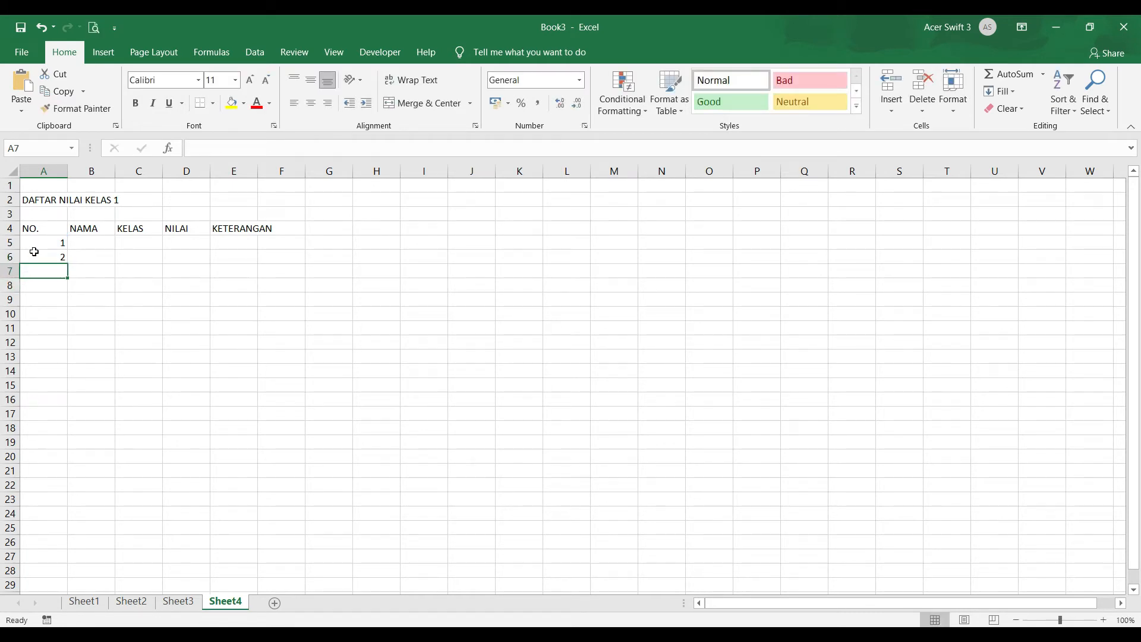
Step: Fill the formula from cell A6 down to A20 and check the formulas in the numbered cells
{"action": "left_click", "coordinate": [53, 257]}
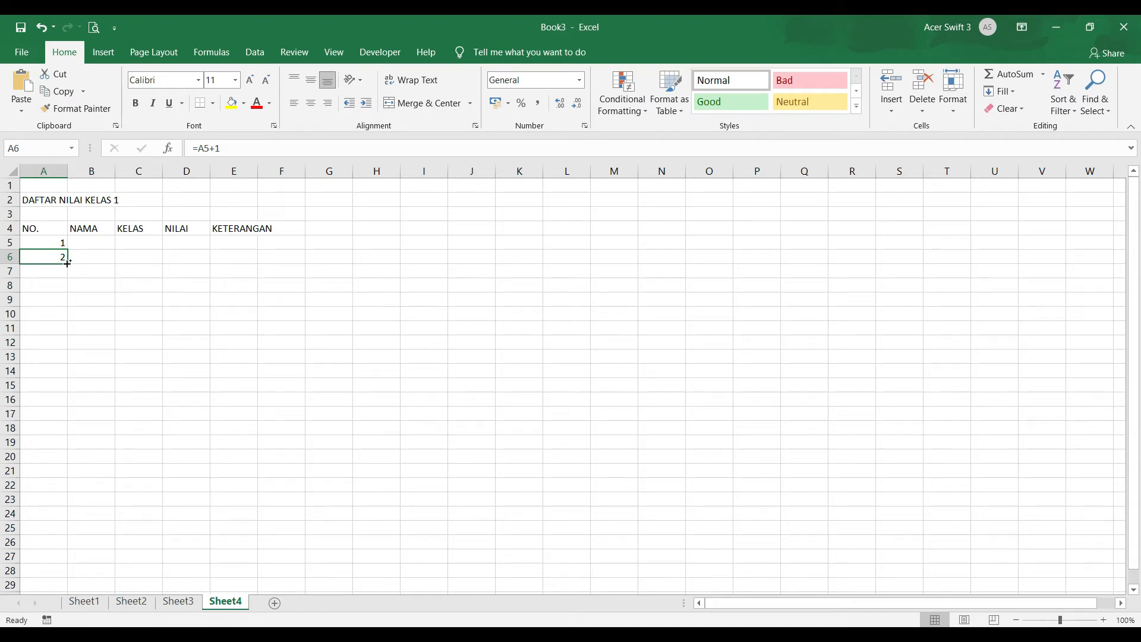
{"action": "left_click_drag", "start_coordinate": [68, 264], "coordinate": [70, 458]}
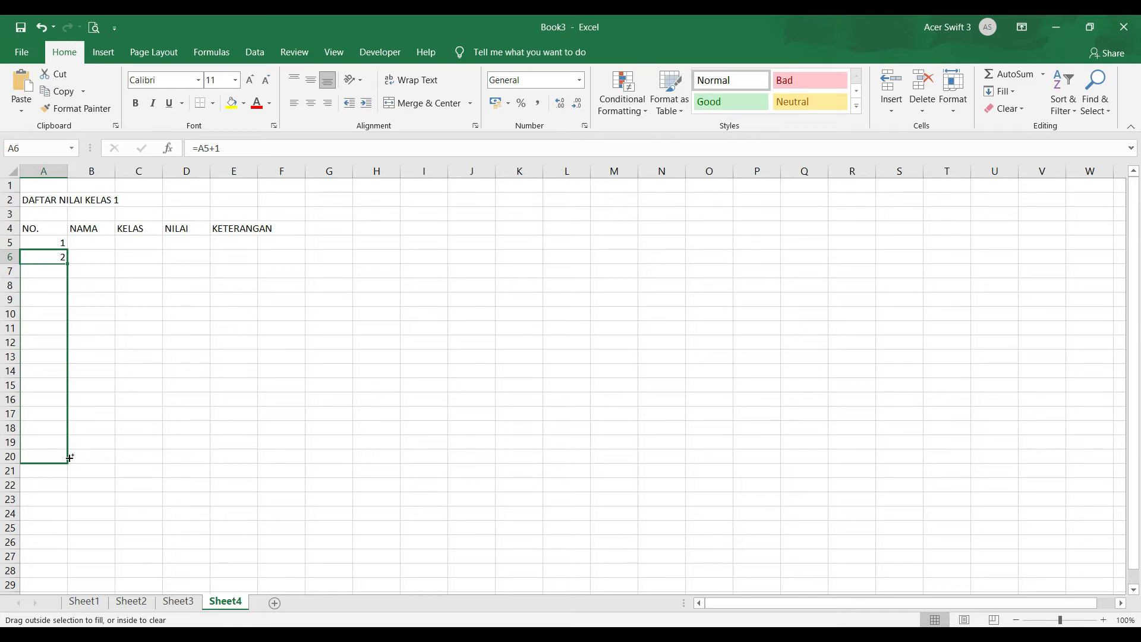
{"action": "left_click_drag", "start_coordinate": [70, 458], "coordinate": [69, 459]}
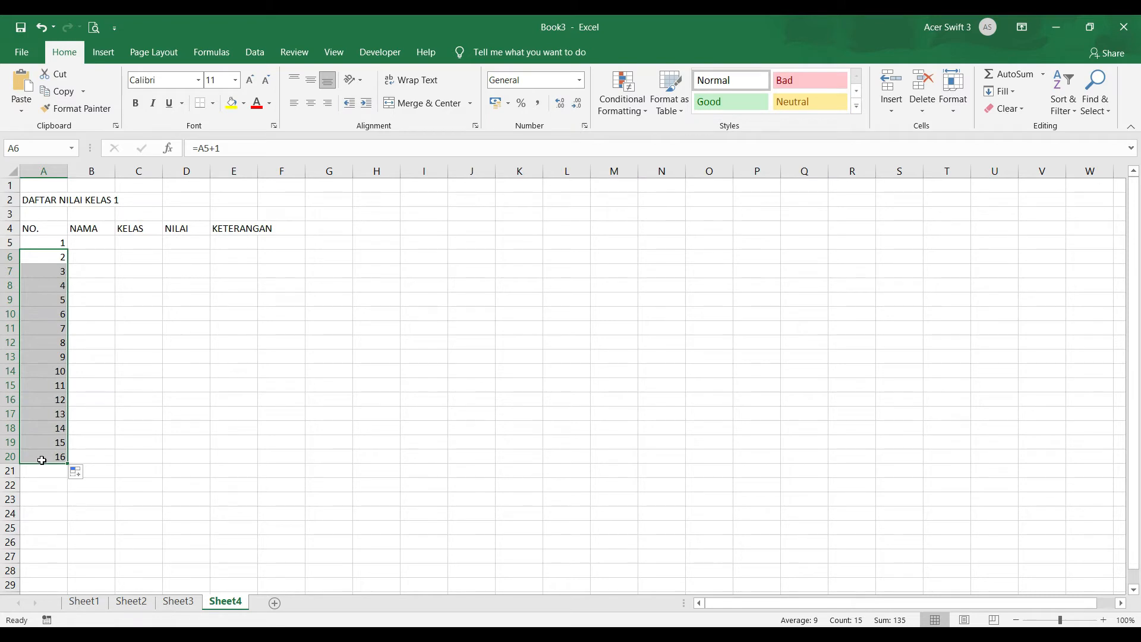
{"action": "double_click", "coordinate": [42, 460]}
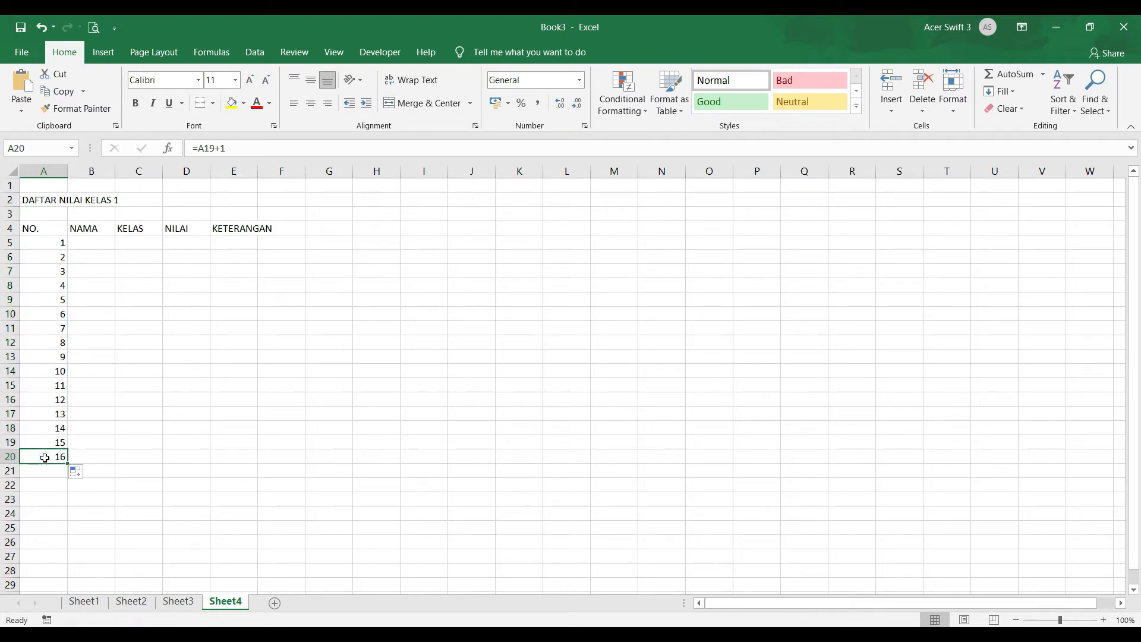
{"action": "left_click", "coordinate": [51, 444]}
{"action": "double_click", "coordinate": [50, 445]}
{"action": "left_click", "coordinate": [51, 428]}
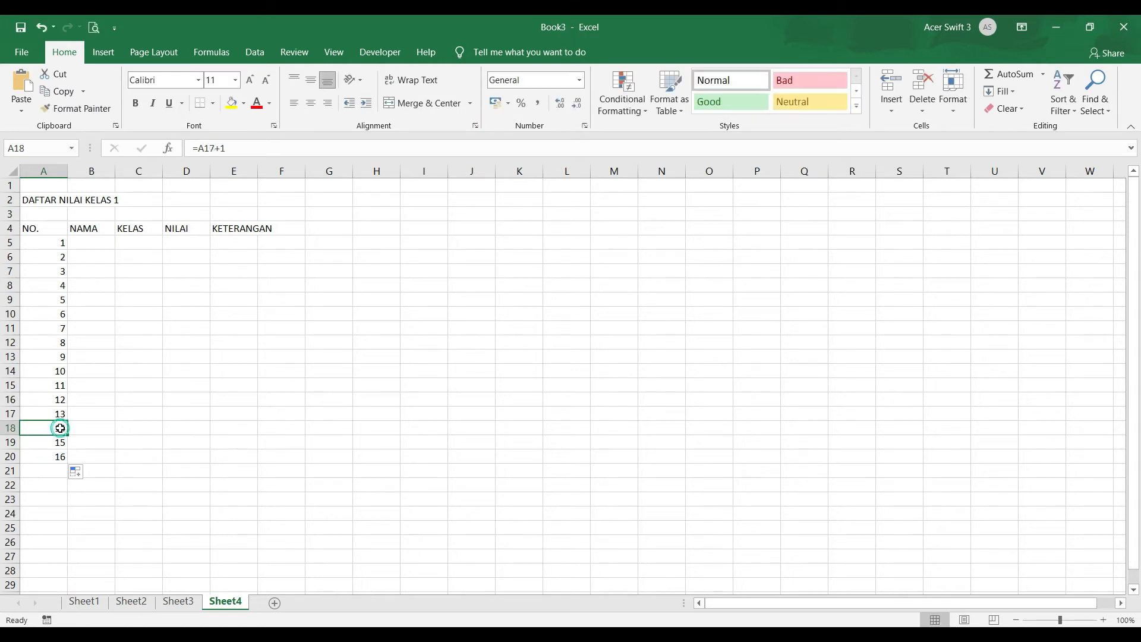
{"action": "double_click", "coordinate": [57, 261]}
{"action": "key", "text": "Escape"}
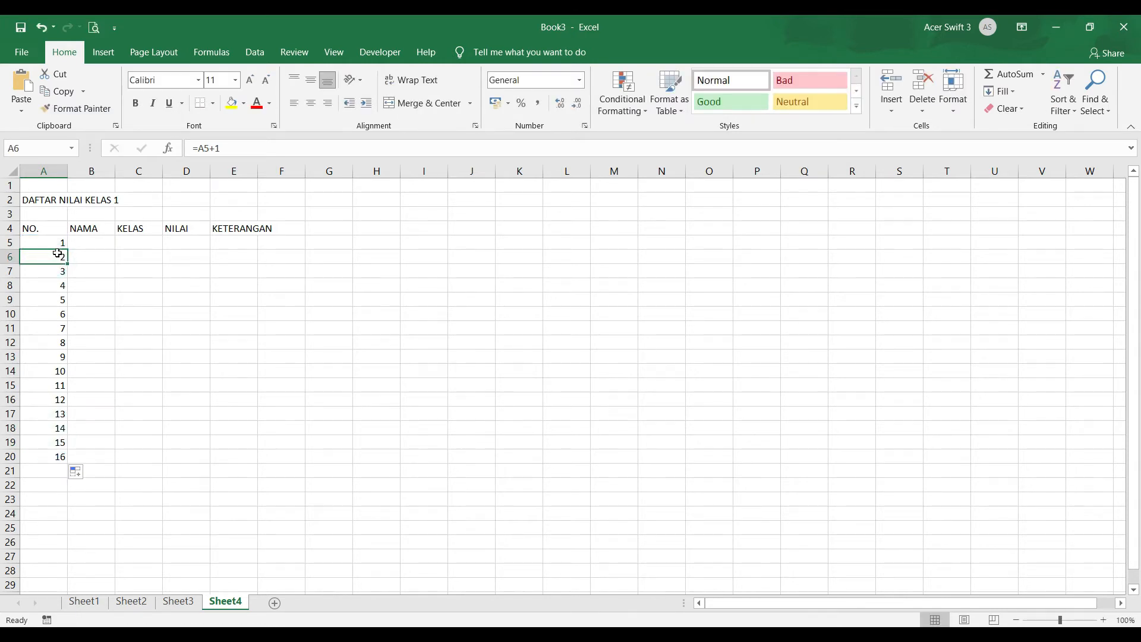
Step: Clear the numbering from cells A5 to A24
{"action": "left_click_drag", "start_coordinate": [54, 244], "coordinate": [51, 503]}
{"action": "key", "text": "Delete"}
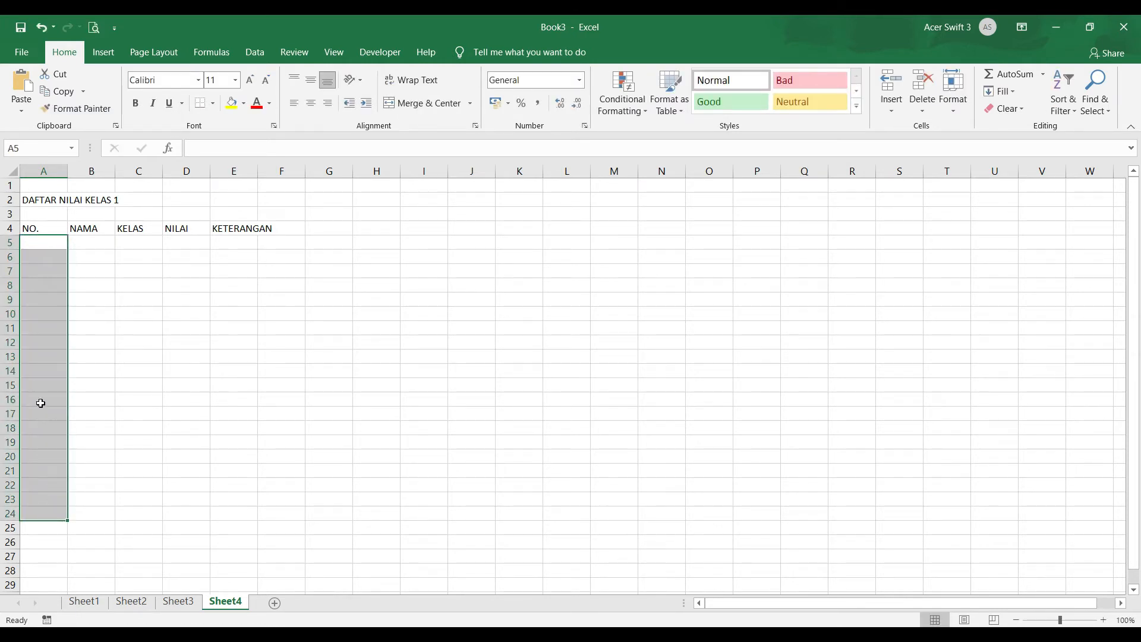
Step: Enter 1 and 2 in cells A5 and A6, and extend the number series down to cell A24
{"action": "left_click", "coordinate": [47, 240]}
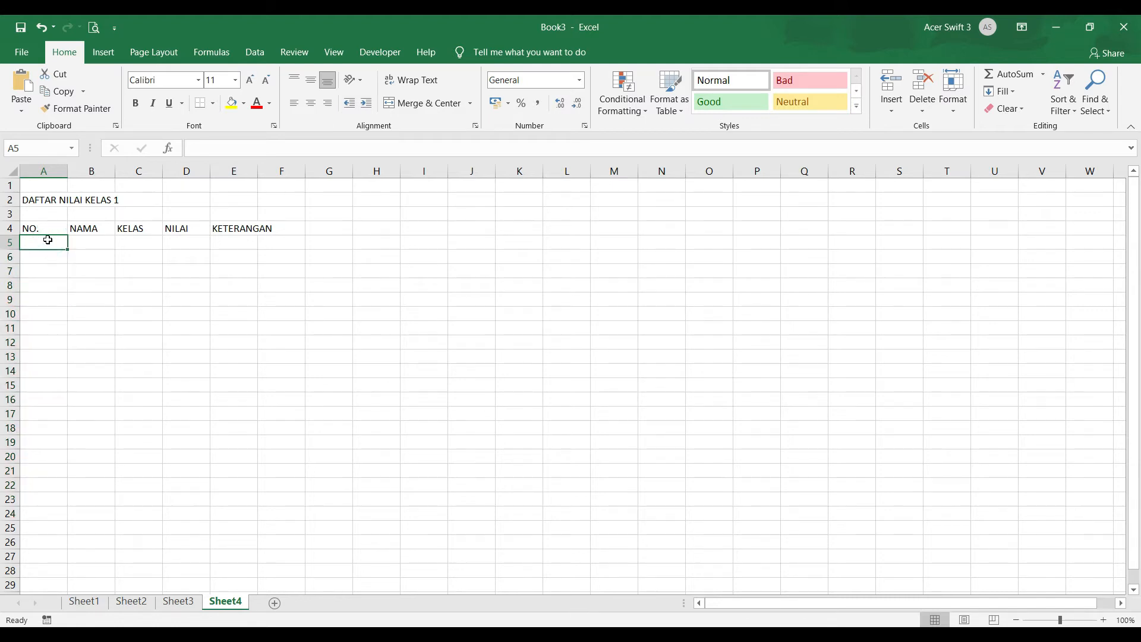
{"action": "type", "text": "1"}
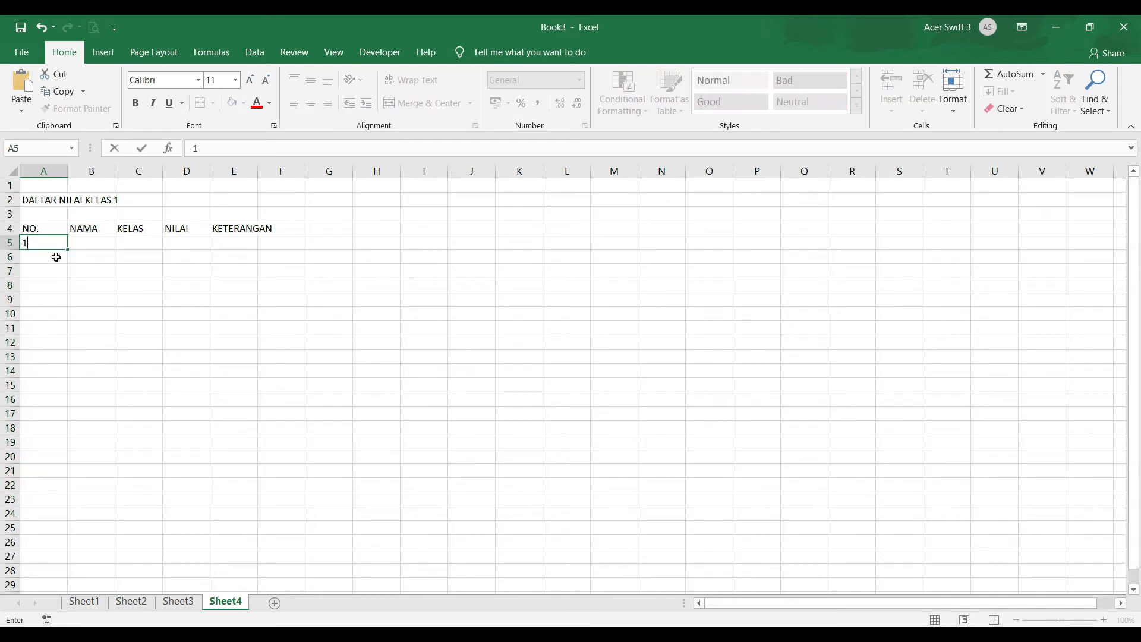
{"action": "key", "text": "Return"}
{"action": "type", "text": "2"}
{"action": "key", "text": "Return"}
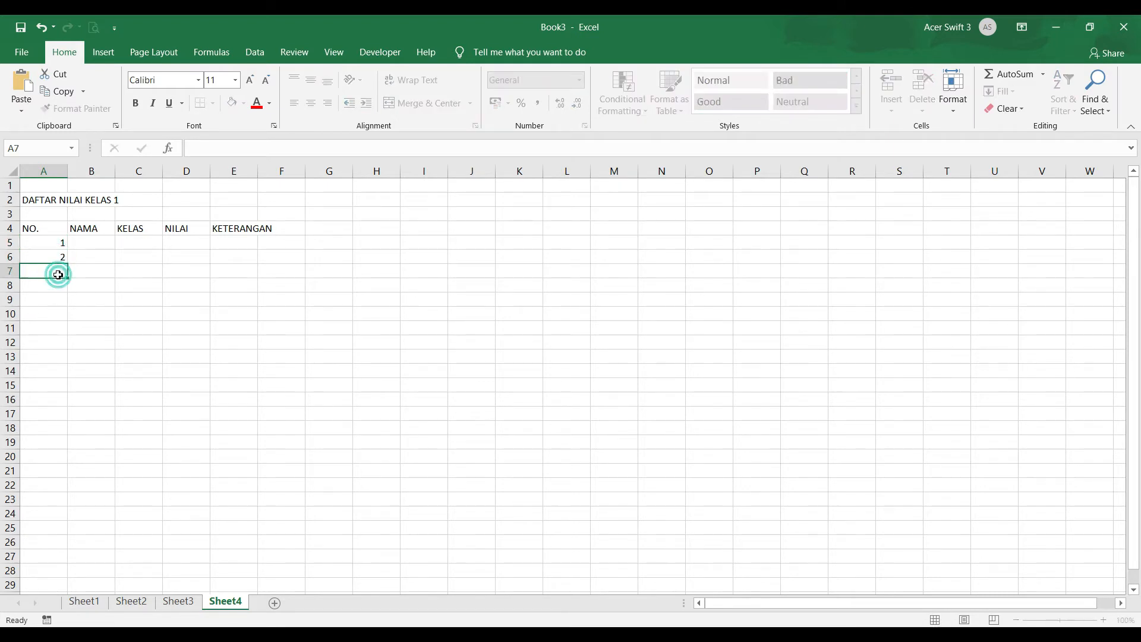
{"action": "left_click_drag", "start_coordinate": [55, 242], "coordinate": [73, 521]}
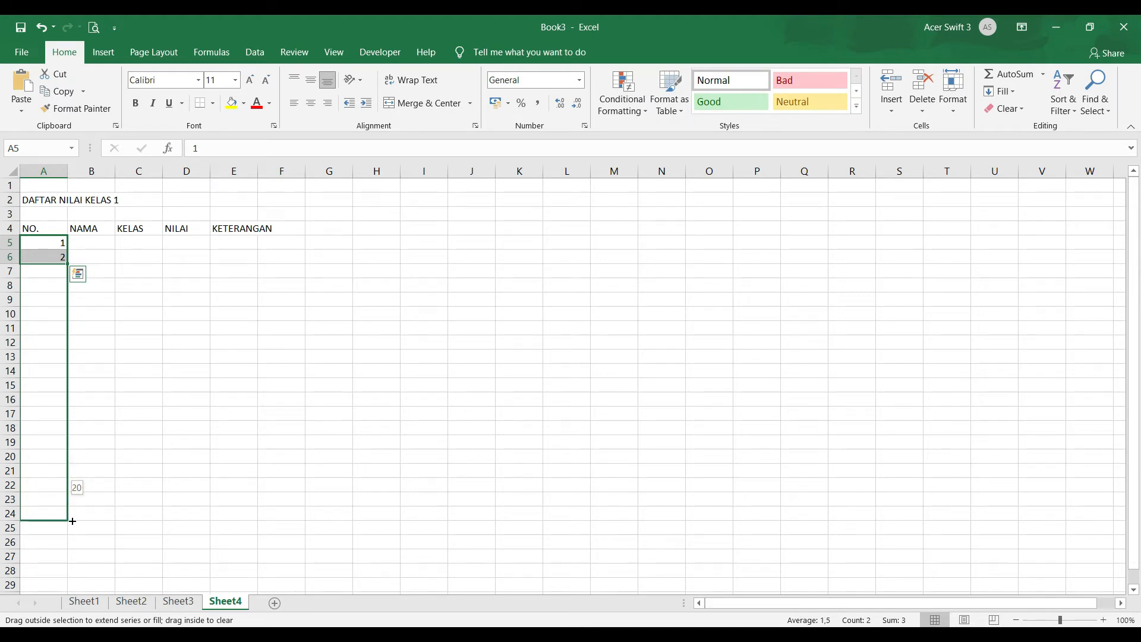
{"action": "left_click_drag", "start_coordinate": [73, 521], "coordinate": [72, 521]}
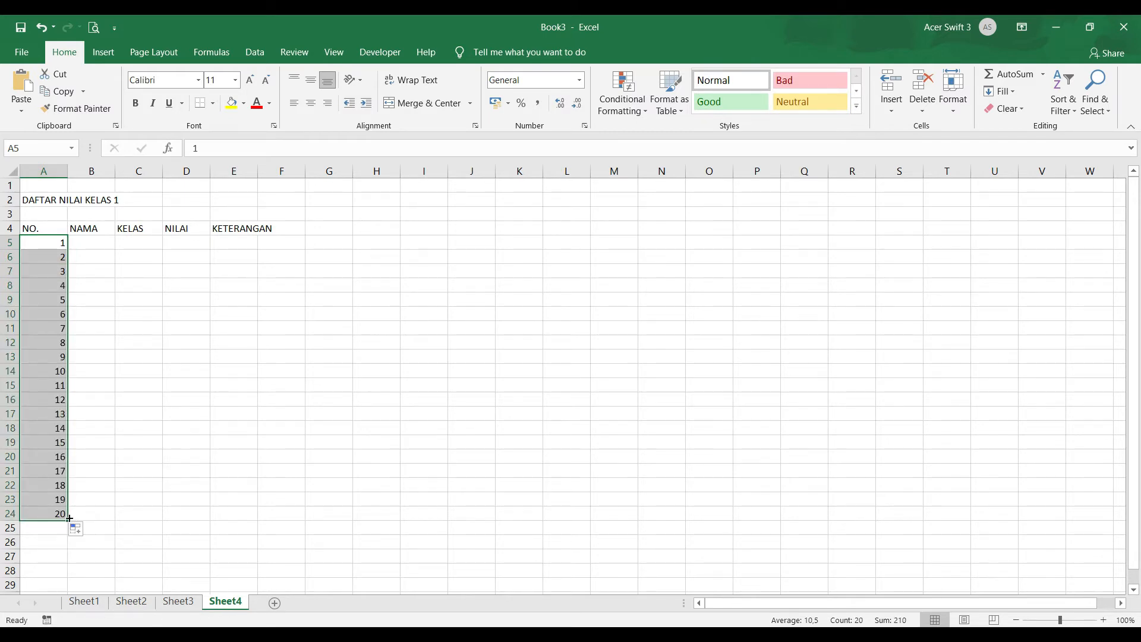
Step: Delete the row numbers in cells A14 to A24 so the numbering ends at 9
{"action": "left_click_drag", "start_coordinate": [53, 513], "coordinate": [53, 478]}
{"action": "left_click_drag", "start_coordinate": [45, 423], "coordinate": [31, 374]}
{"action": "key", "text": "Delete"}
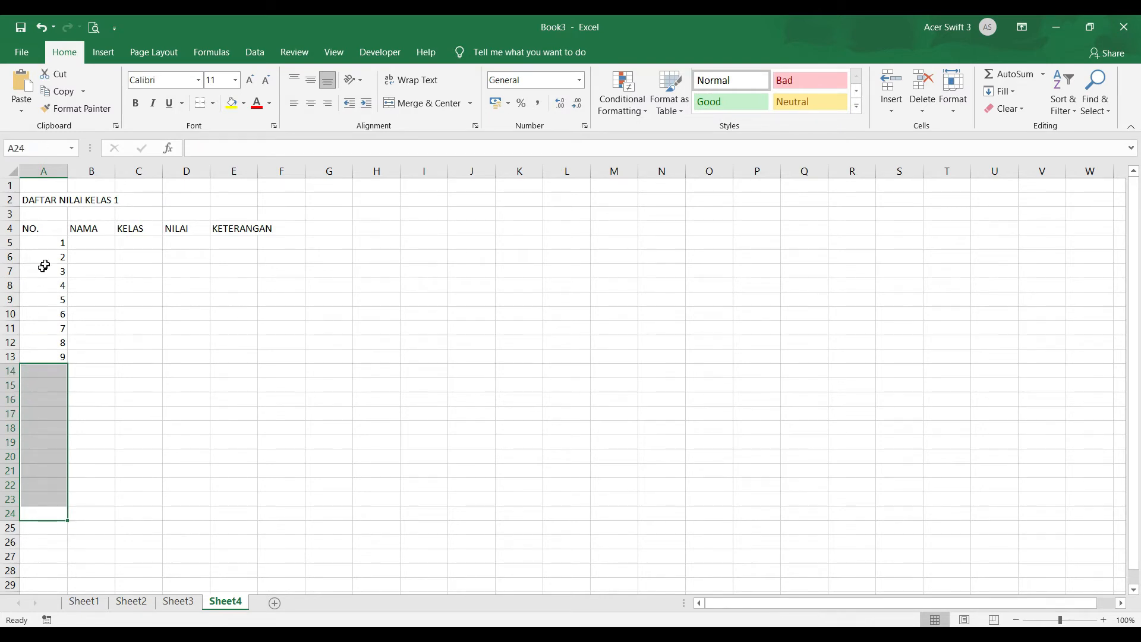
Step: Enter the first student's name in cell B5 under the NAMA header
{"action": "left_click", "coordinate": [90, 244]}
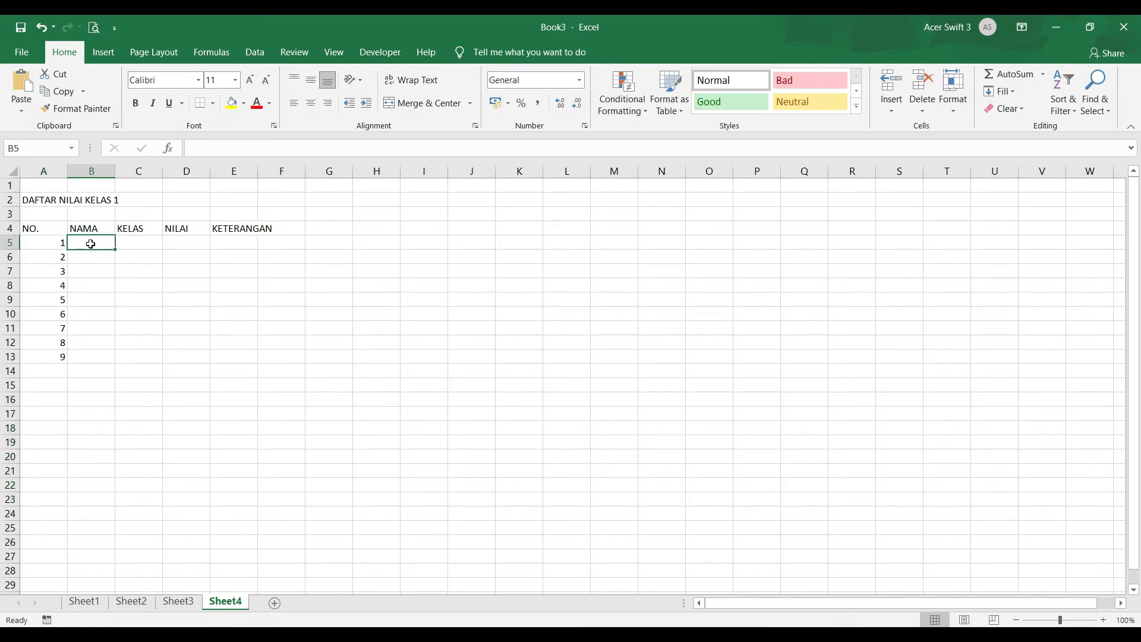
{"action": "type", "text": "AG"}
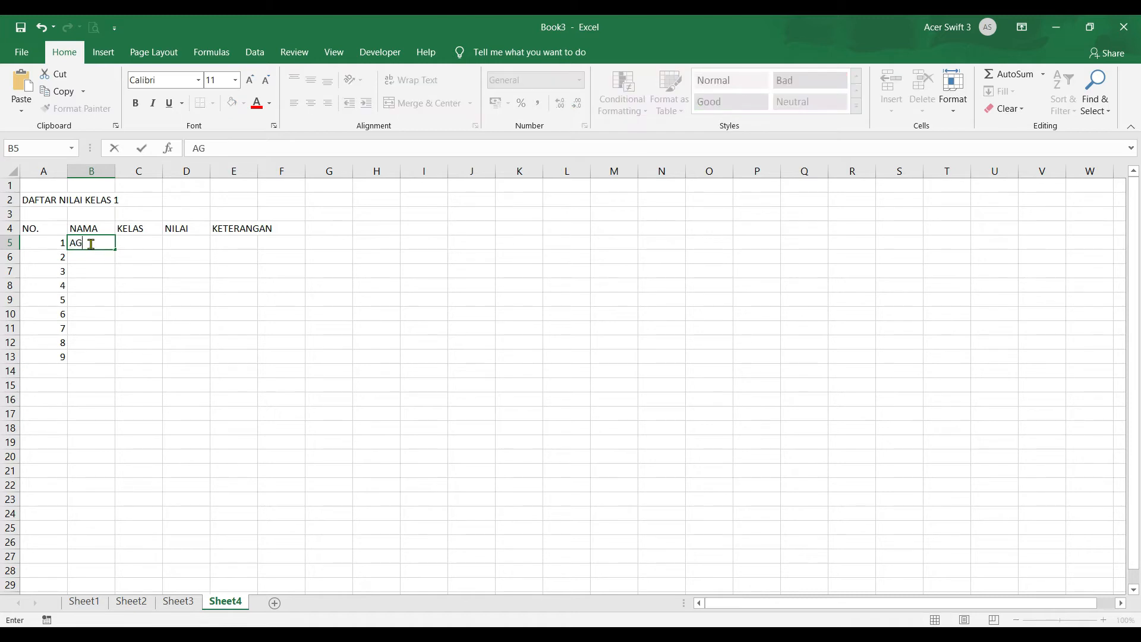
{"action": "type", "text": "UNG"}
{"action": "key", "text": "Return"}
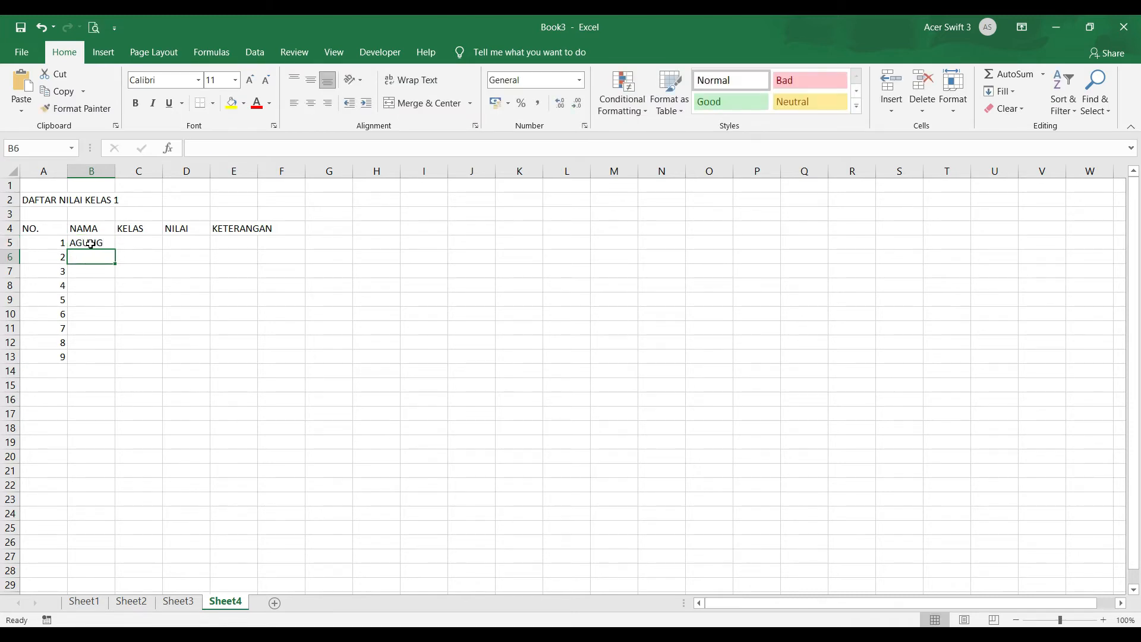
Step: Enter the remaining four students' names in cells B6 to B9 and clear the surplus row numbers from A10 down
{"action": "type", "text": "BUDI"}
{"action": "key", "text": "Return"}
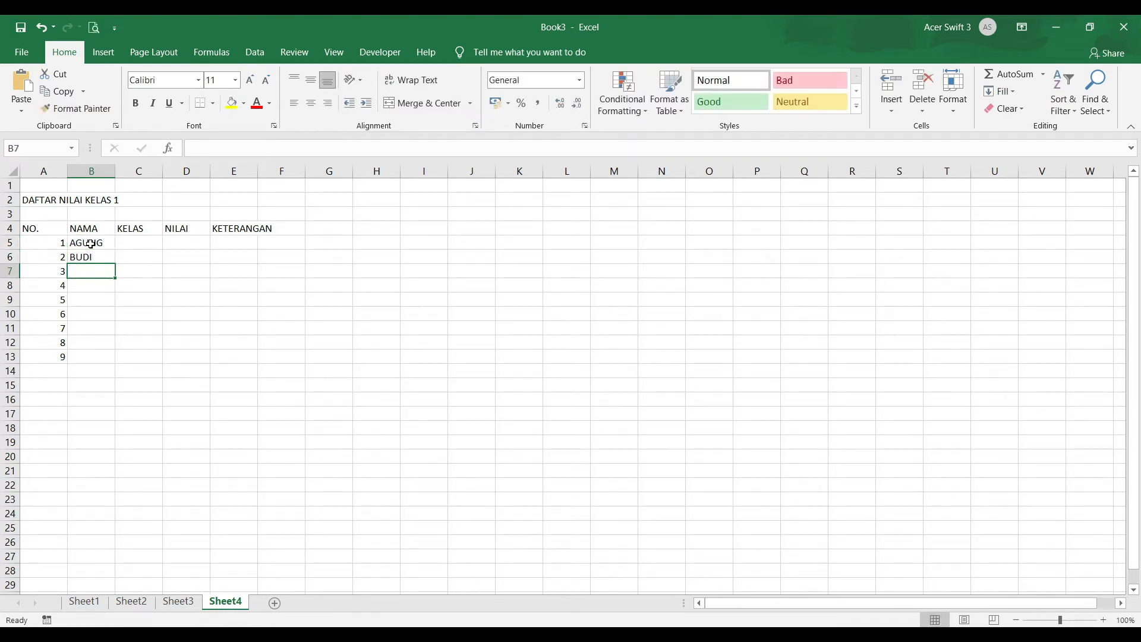
{"action": "type", "text": "CINTA"}
{"action": "key", "text": "Return"}
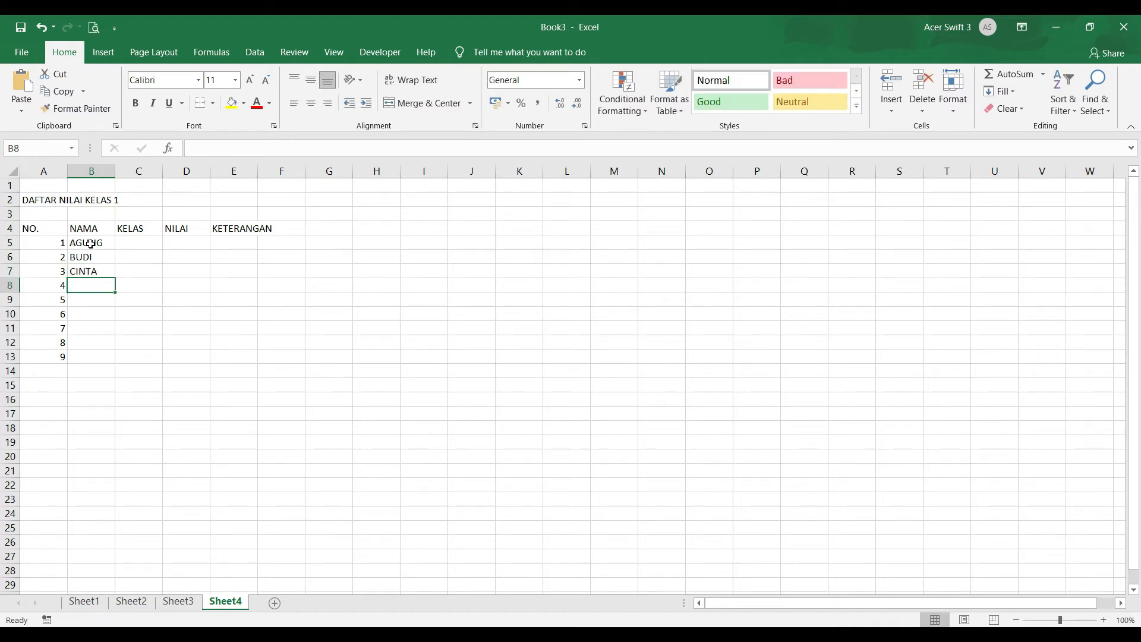
{"action": "type", "text": "DESTA"}
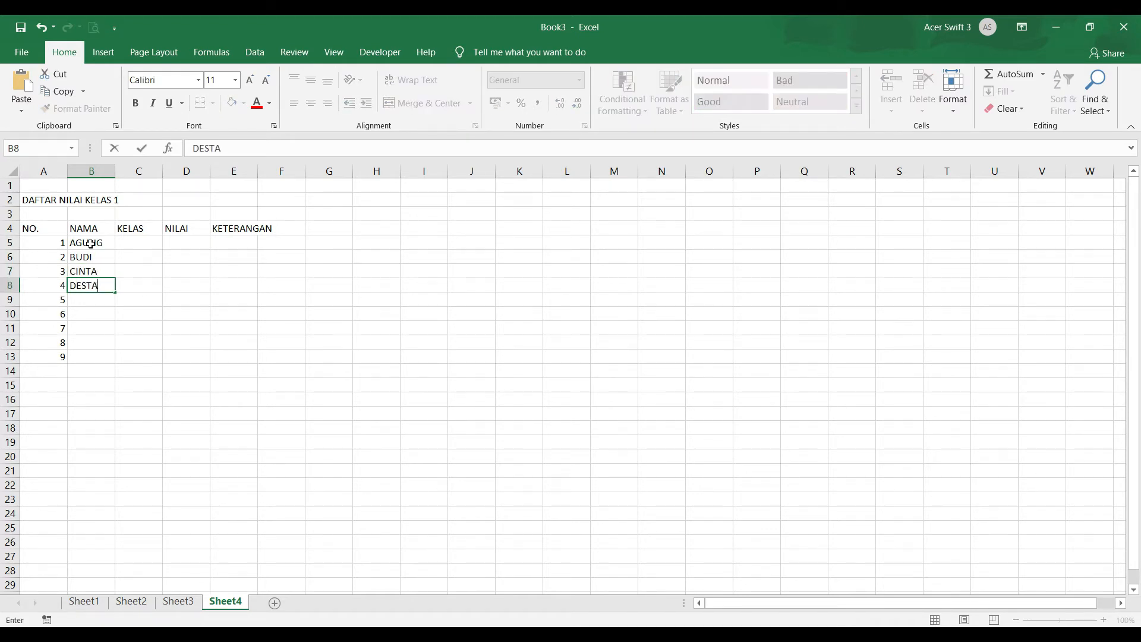
{"action": "key", "text": "Return"}
{"action": "type", "text": "EKO"}
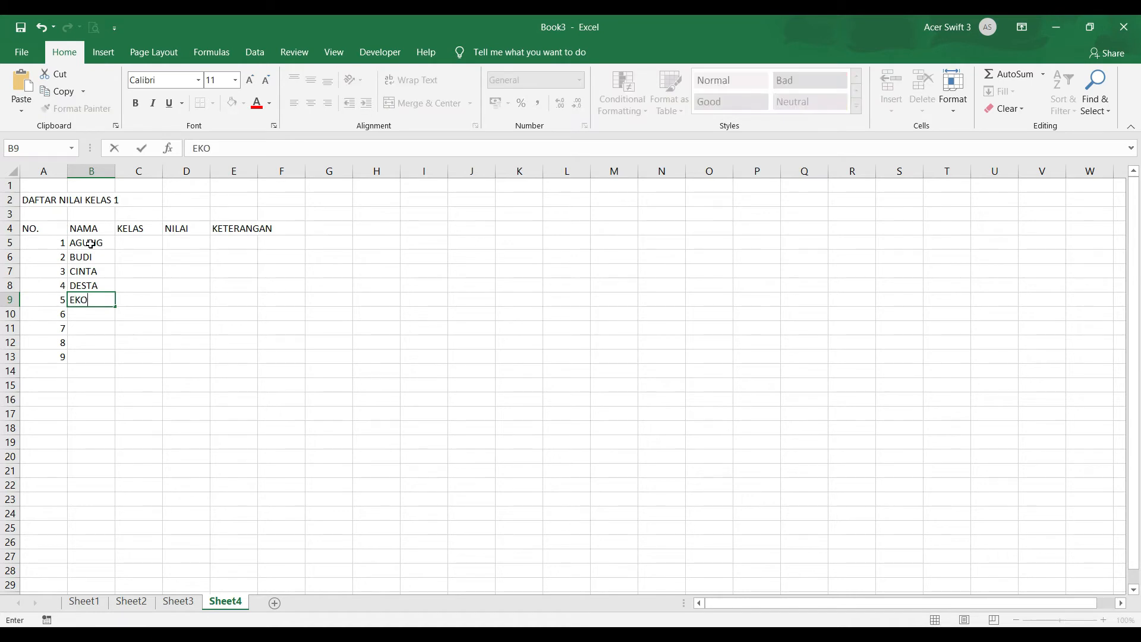
{"action": "key", "text": "Return"}
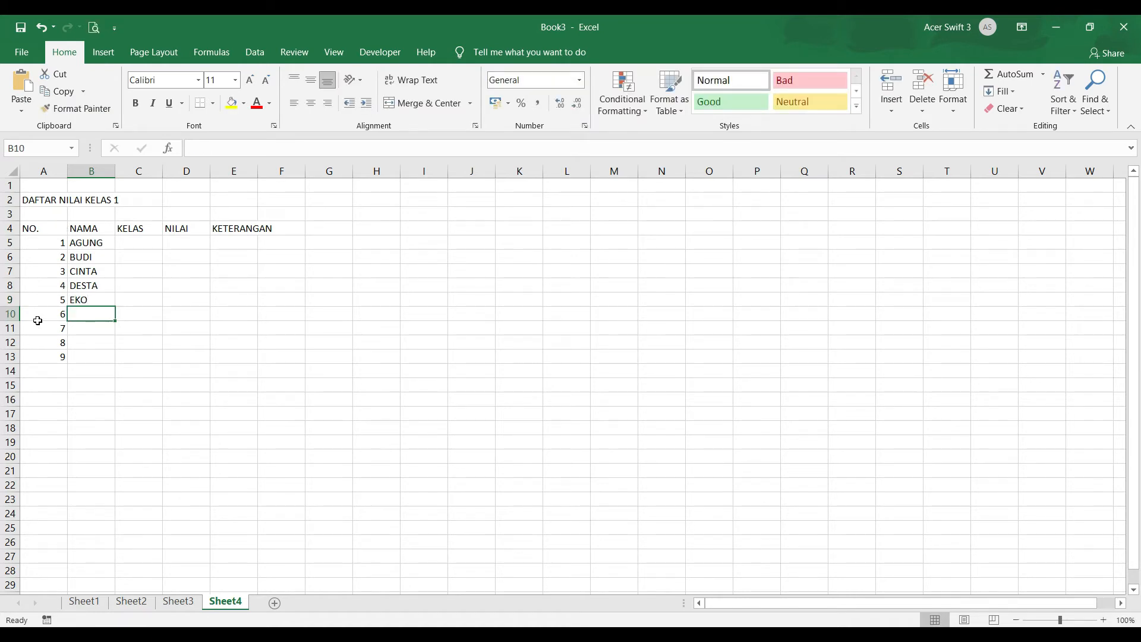
{"action": "left_click_drag", "start_coordinate": [35, 318], "coordinate": [153, 365]}
{"action": "key", "text": "Delete"}
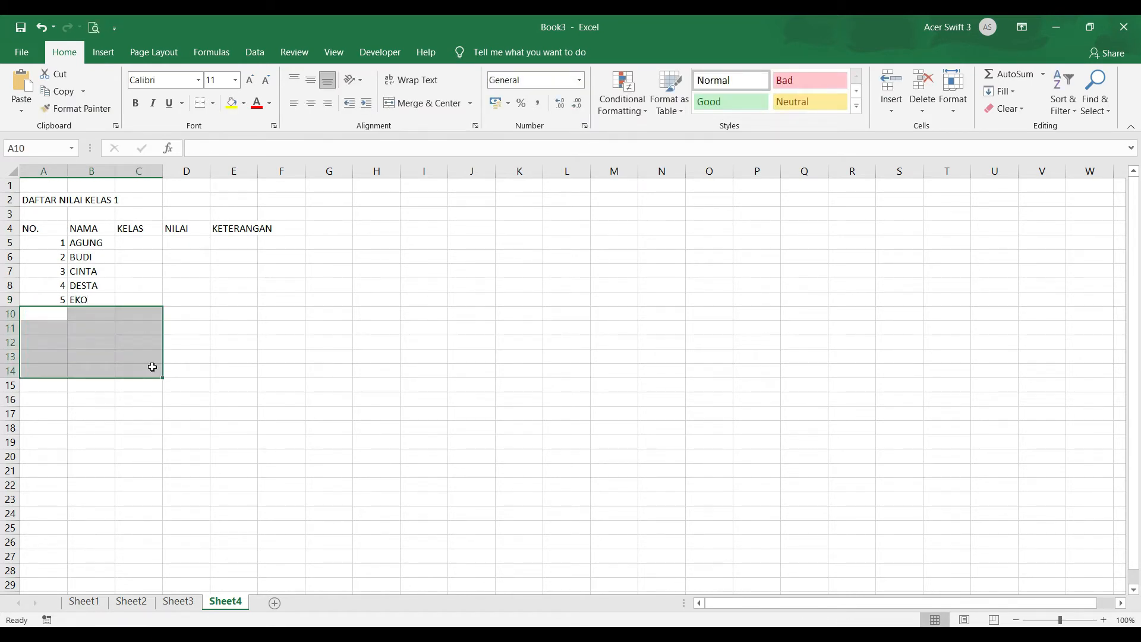
Step: Enter class 1 in cell C5 under KELAS and copy it down to cell C9
{"action": "left_click", "coordinate": [153, 245]}
{"action": "type", "text": "1"}
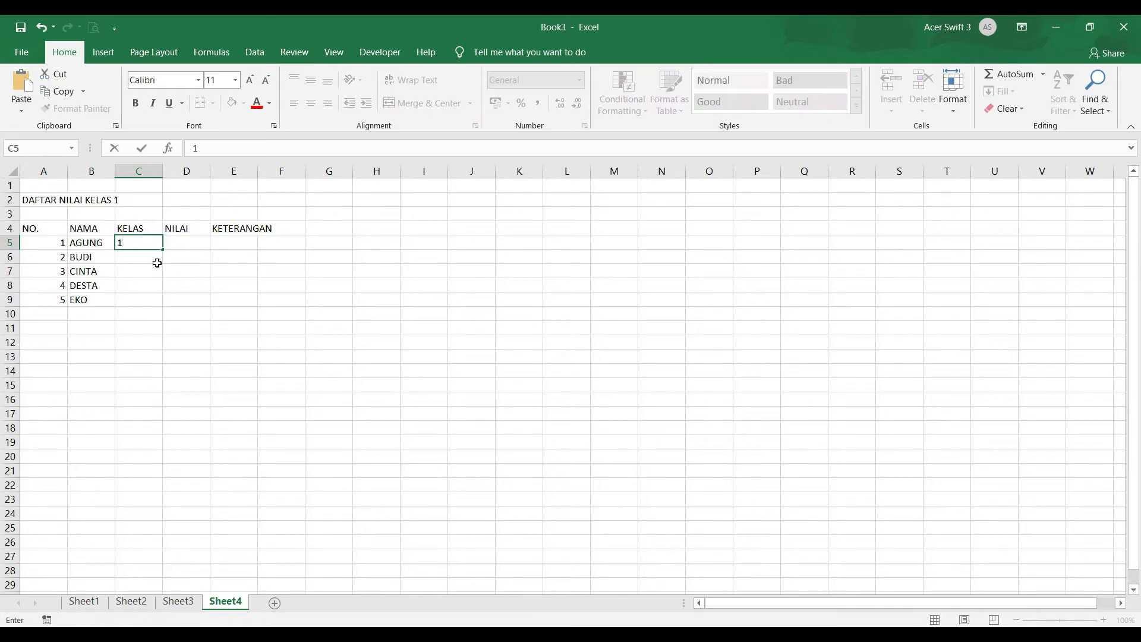
{"action": "left_click", "coordinate": [155, 243]}
{"action": "left_click_drag", "start_coordinate": [164, 249], "coordinate": [166, 307]}
Step: Enter 90 in cell D5 under NILAI and fill an increasing series down to 94 in cell D9
{"action": "left_click", "coordinate": [198, 240]}
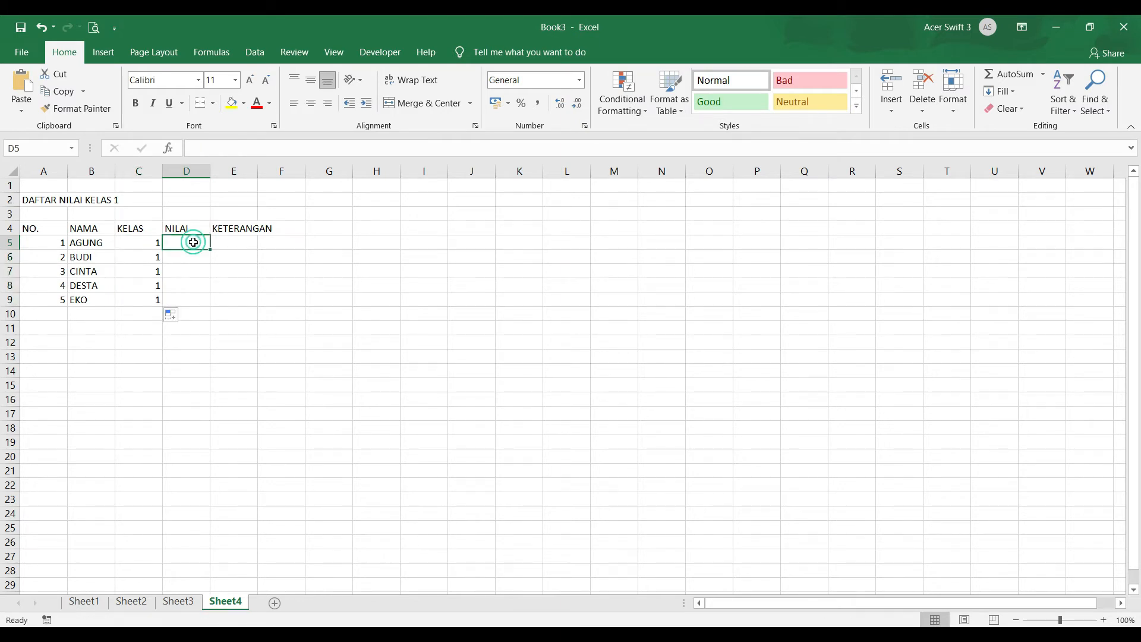
{"action": "type", "text": "90"}
{"action": "key", "text": "Return"}
{"action": "left_click", "coordinate": [194, 243]}
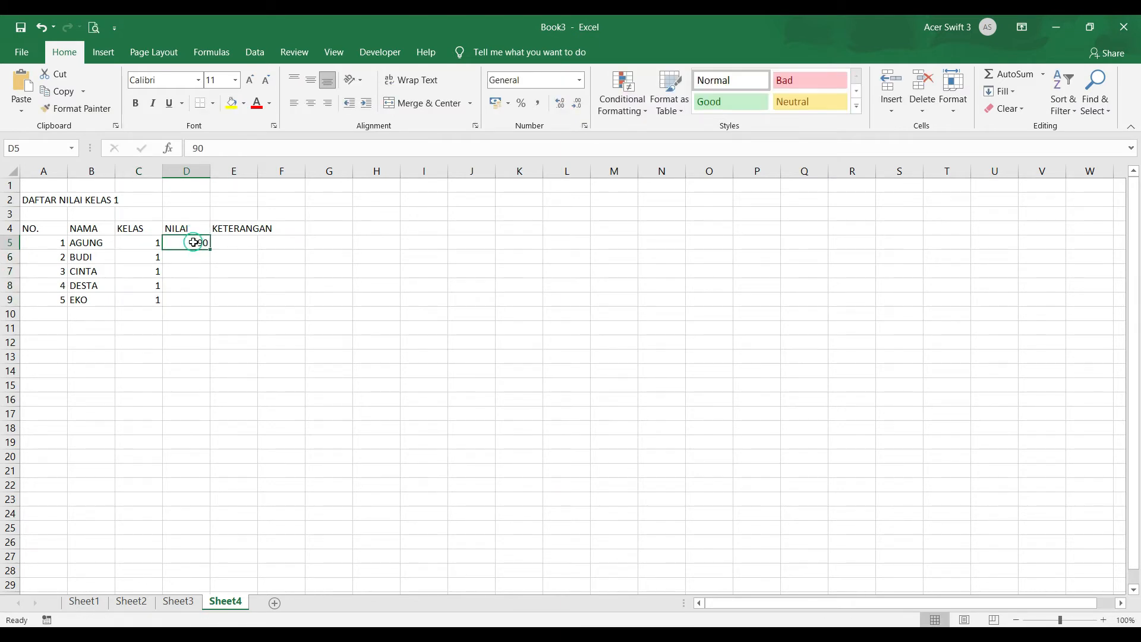
{"action": "left_click_drag", "start_coordinate": [209, 249], "coordinate": [212, 304]}
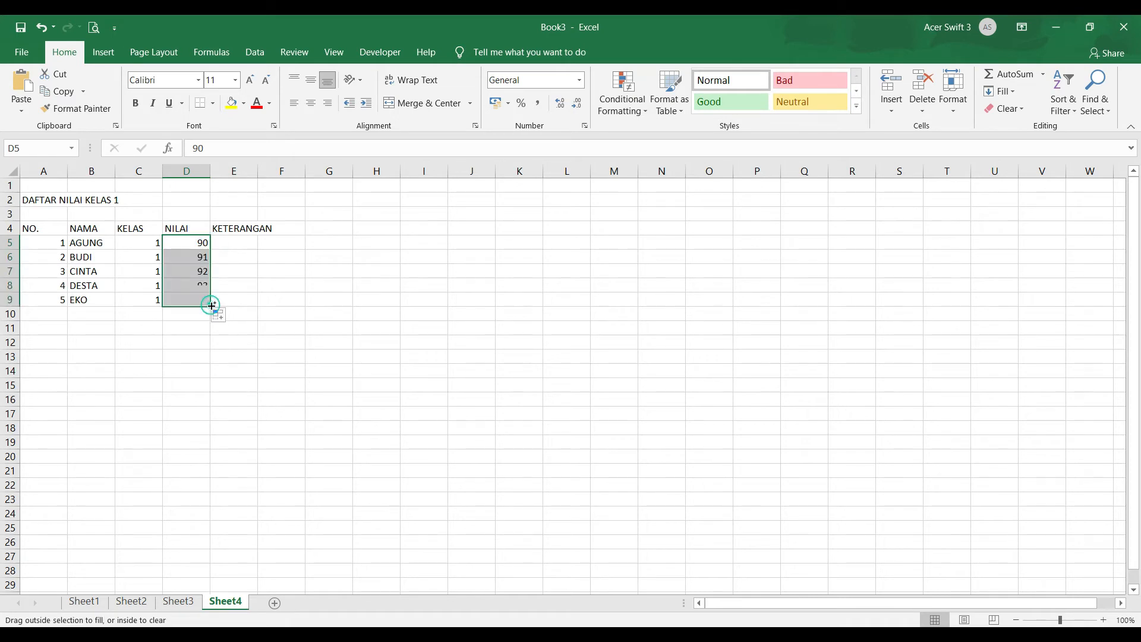
Step: Enter LULUS in cell E5 under KETERANGAN and copy it down to cell E9
{"action": "left_click", "coordinate": [234, 243]}
{"action": "type", "text": "LULUS"}
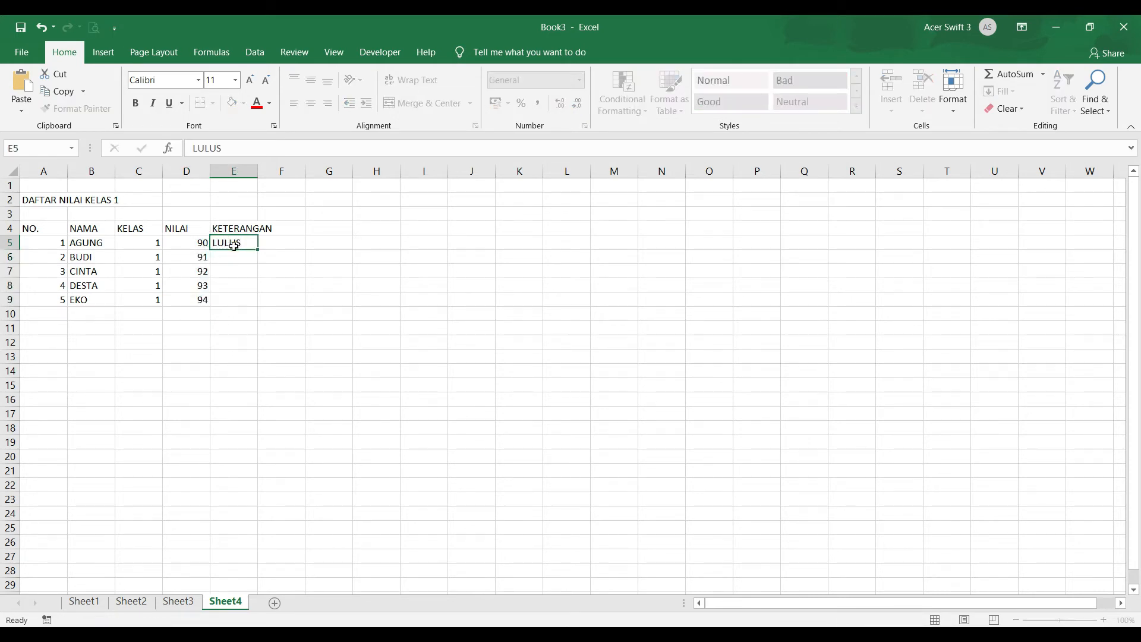
{"action": "key", "text": "Return"}
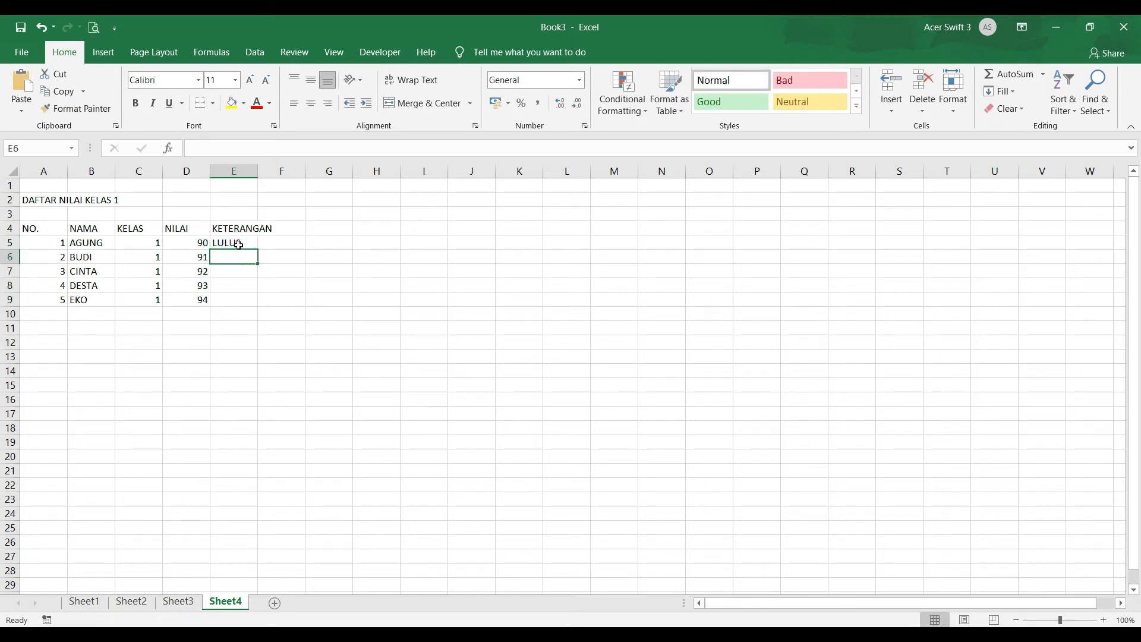
{"action": "left_click", "coordinate": [235, 244]}
{"action": "left_click_drag", "start_coordinate": [257, 249], "coordinate": [251, 308]}
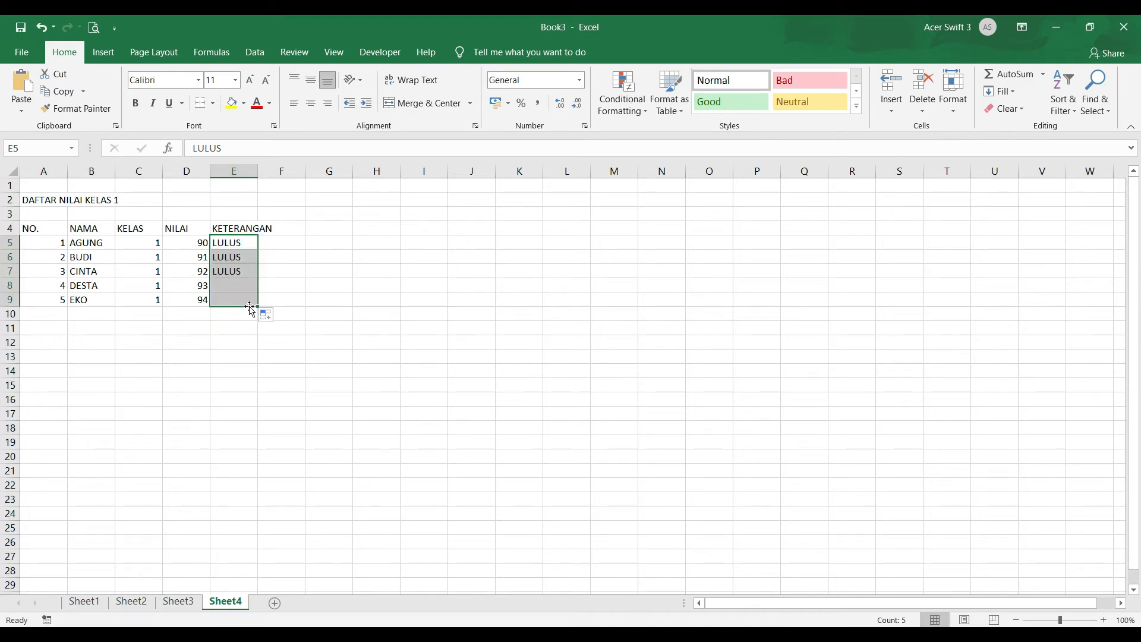
{"action": "left_click", "coordinate": [316, 259]}
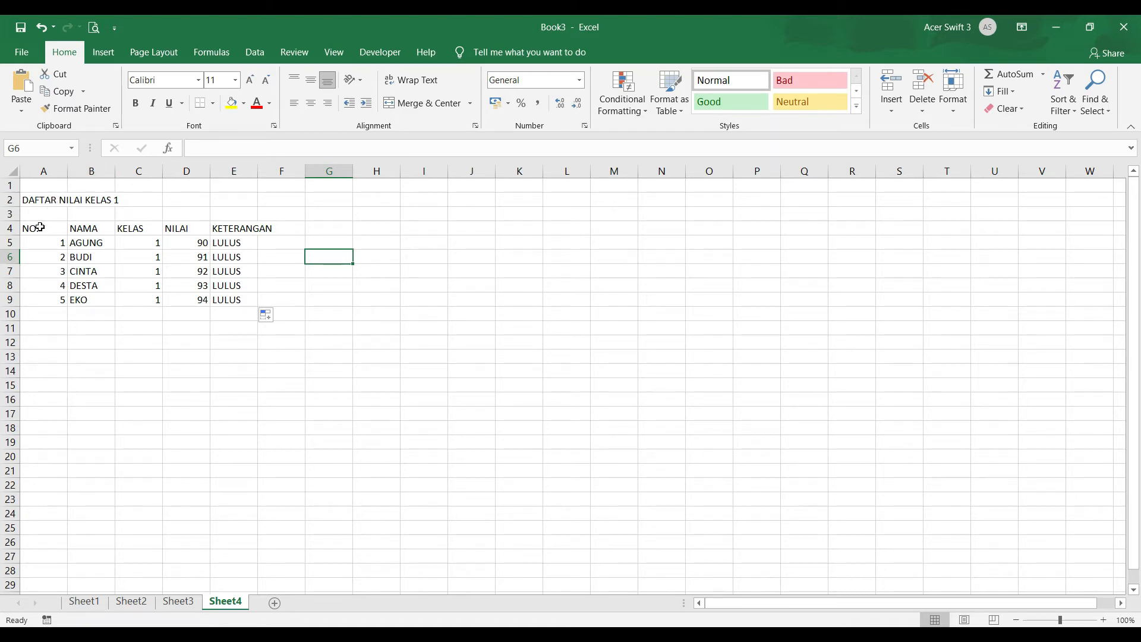
Step: Center the contents of the whole grade table, cells A4 to E9, horizontally
{"action": "left_click", "coordinate": [40, 228]}
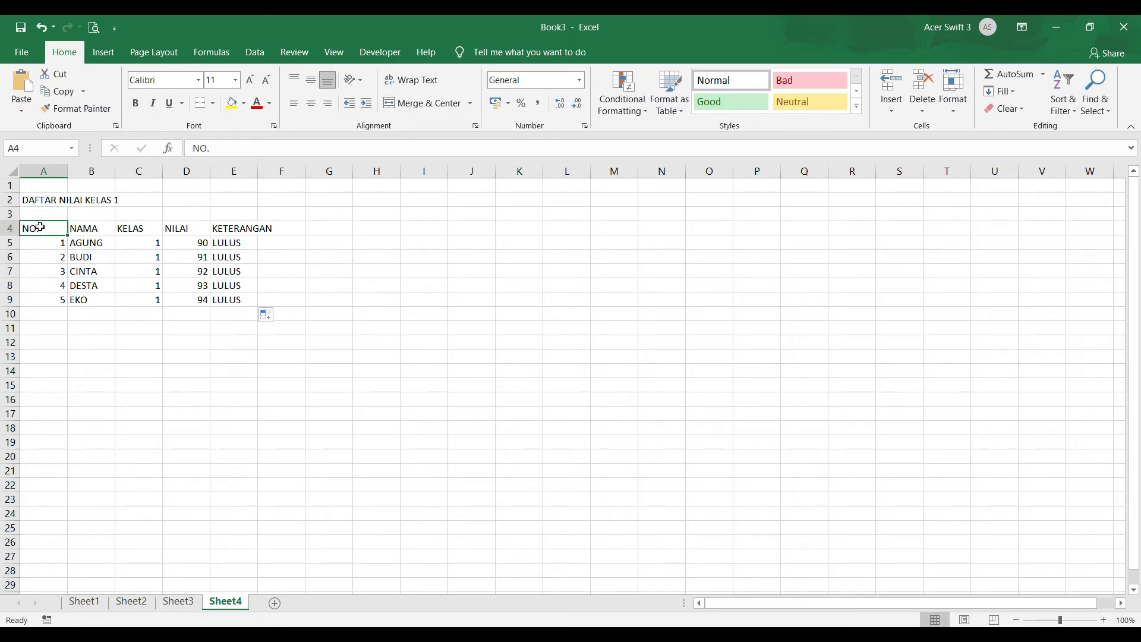
{"action": "left_click_drag", "start_coordinate": [42, 228], "coordinate": [236, 298]}
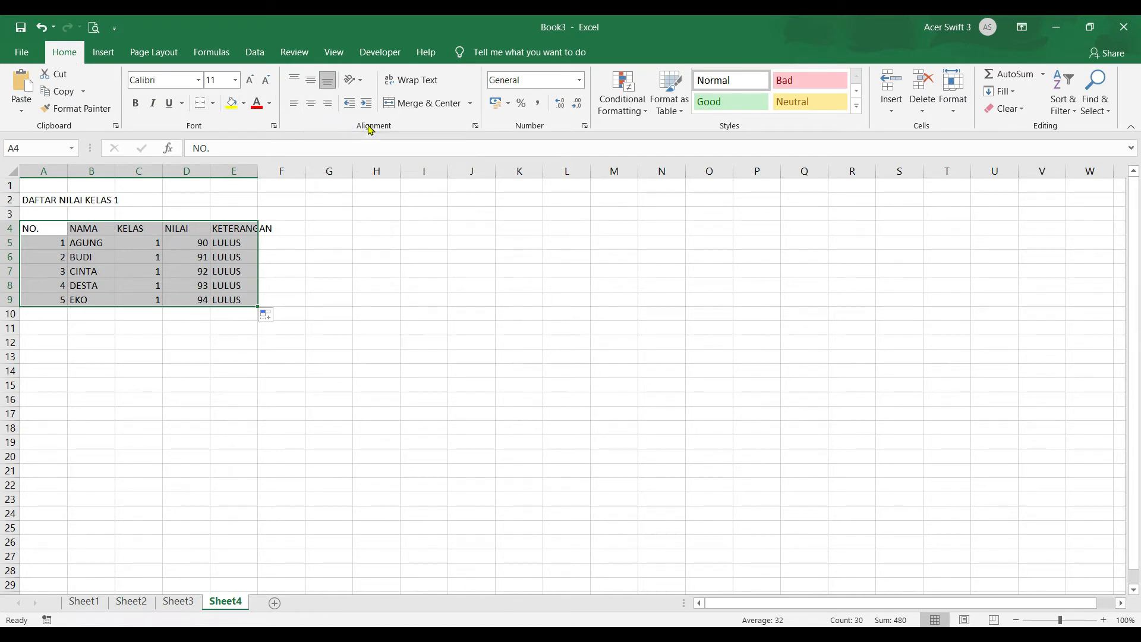
{"action": "left_click", "coordinate": [312, 105]}
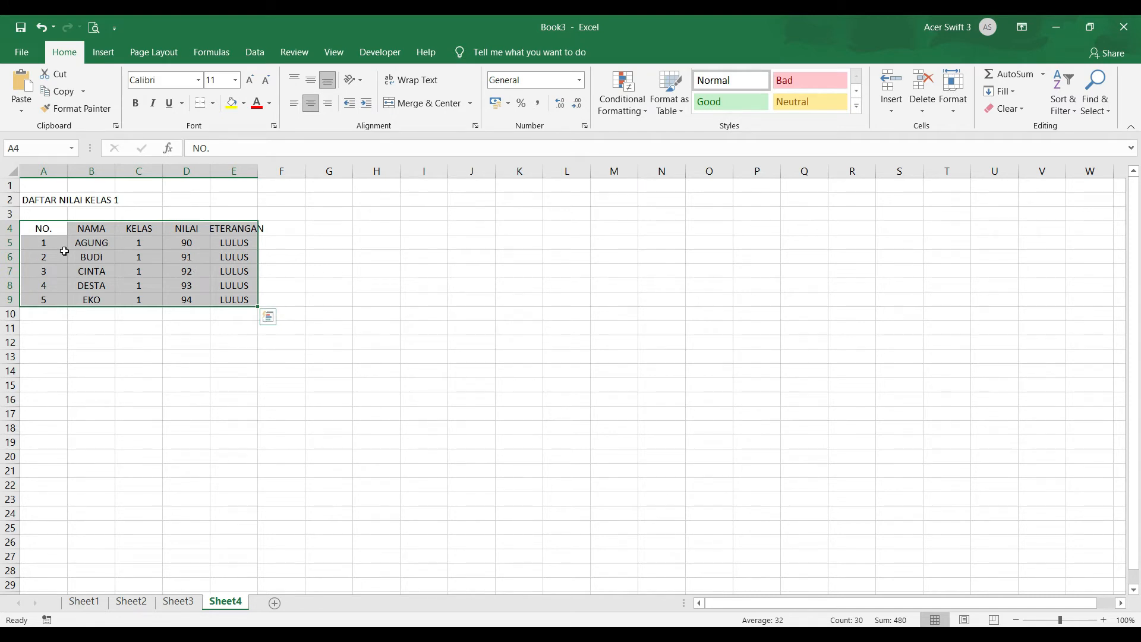
Step: Widen columns A to E equally so the KETERANGAN header fits inside its column
{"action": "left_click_drag", "start_coordinate": [48, 171], "coordinate": [280, 177]}
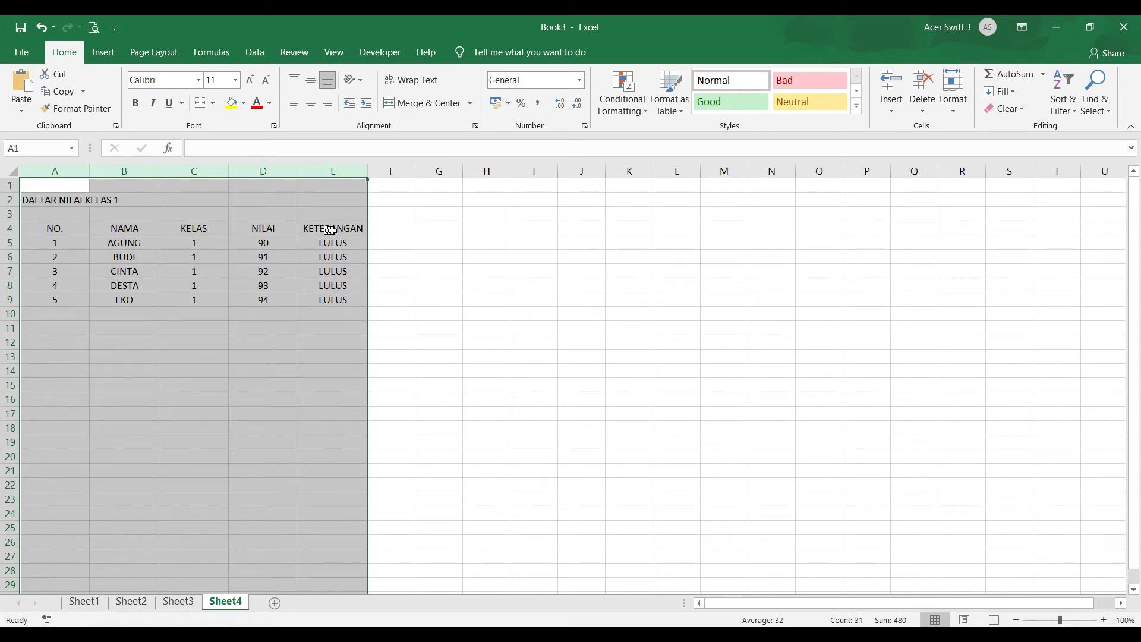
{"action": "left_click", "coordinate": [46, 32]}
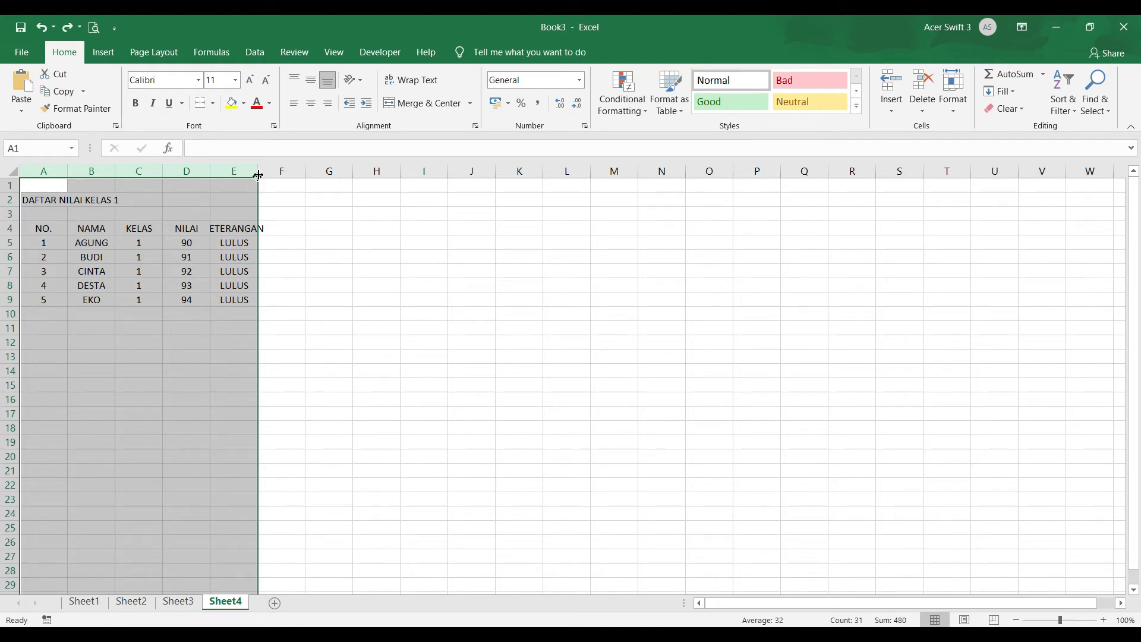
{"action": "left_click_drag", "start_coordinate": [258, 171], "coordinate": [279, 172]}
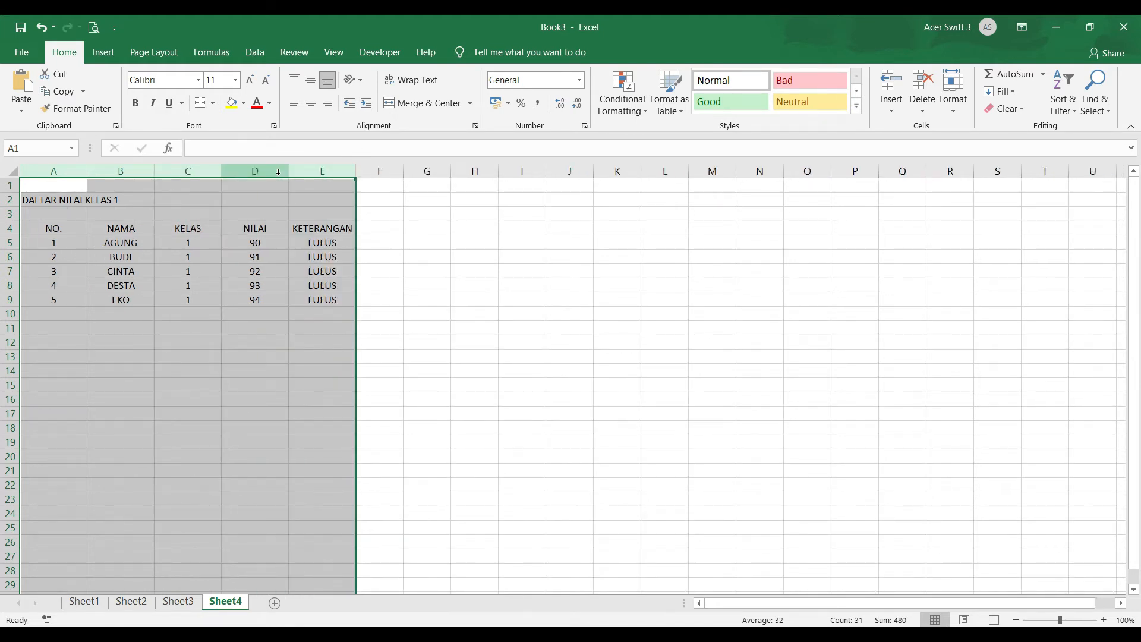
{"action": "left_click", "coordinate": [206, 257]}
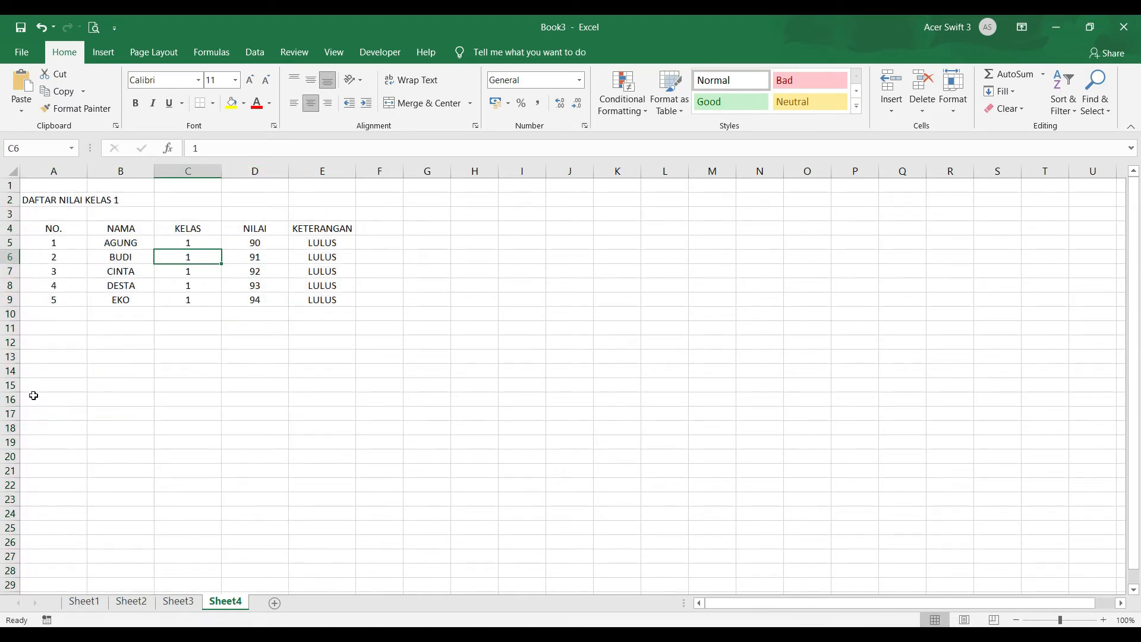
Step: Merge and center the title DAFTAR NILAI KELAS 1 across cells A2 to E2
{"action": "left_click", "coordinate": [31, 199]}
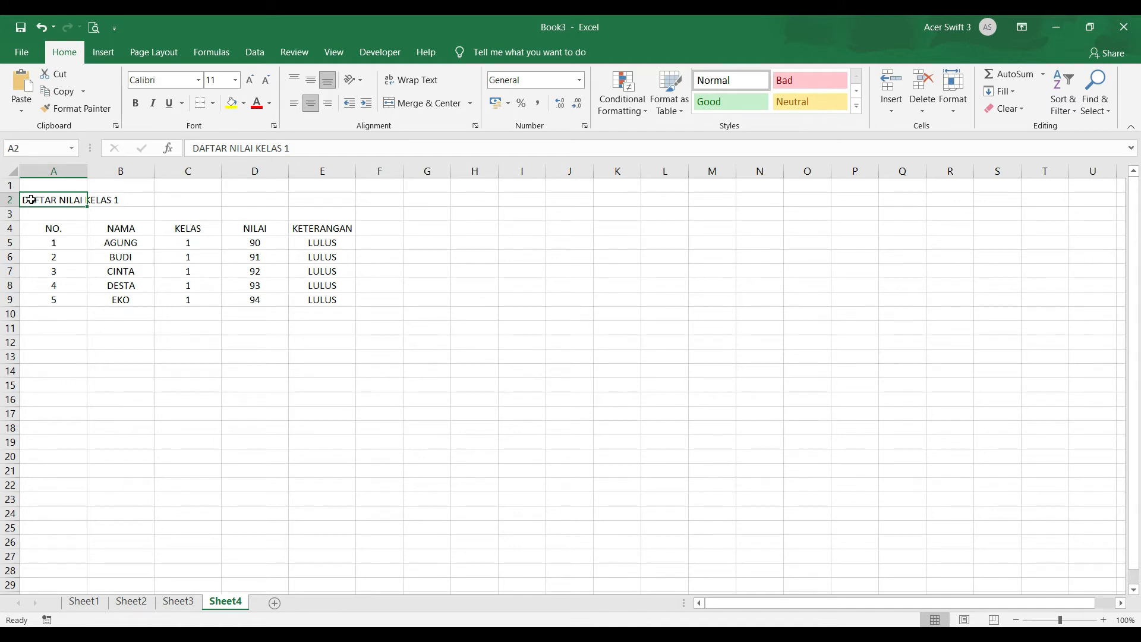
{"action": "left_click", "coordinate": [338, 230]}
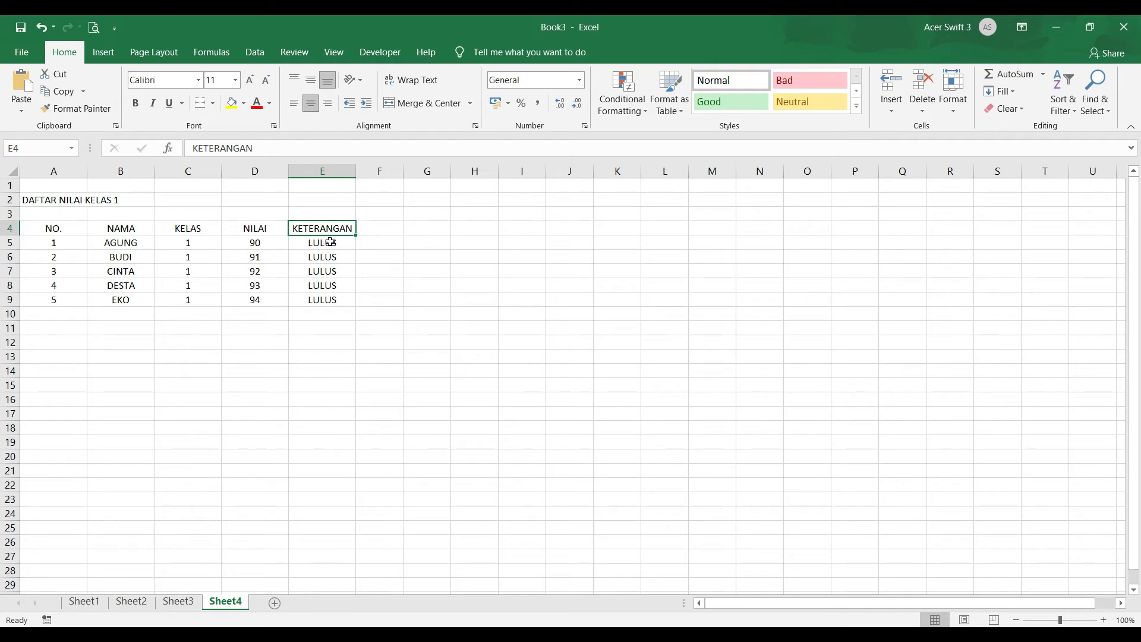
{"action": "left_click", "coordinate": [344, 174]}
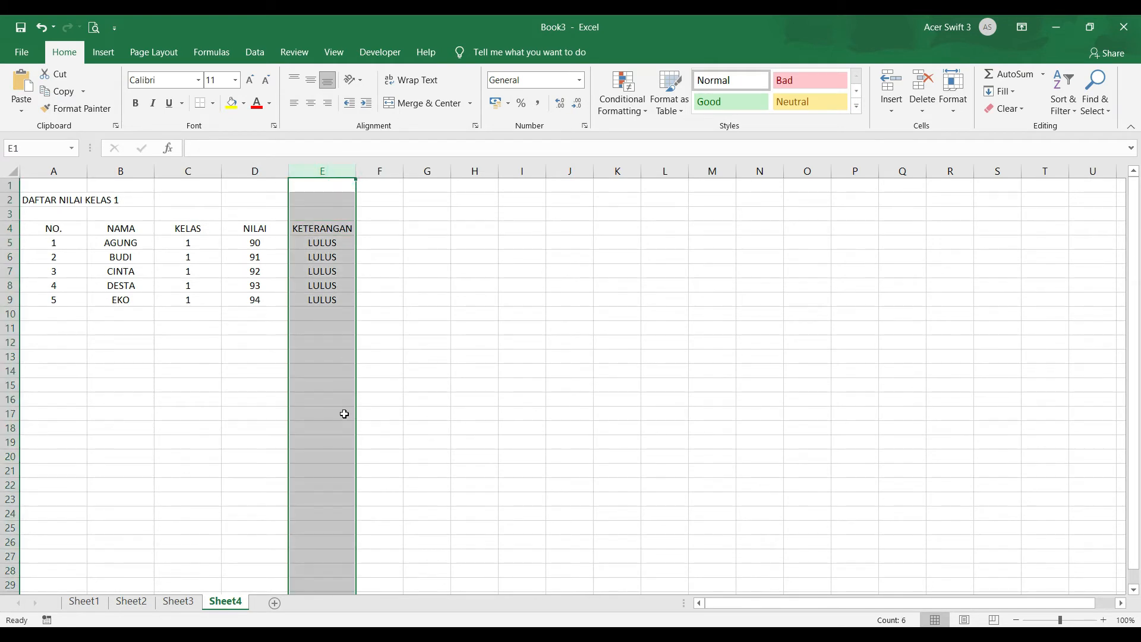
{"action": "left_click", "coordinate": [42, 200]}
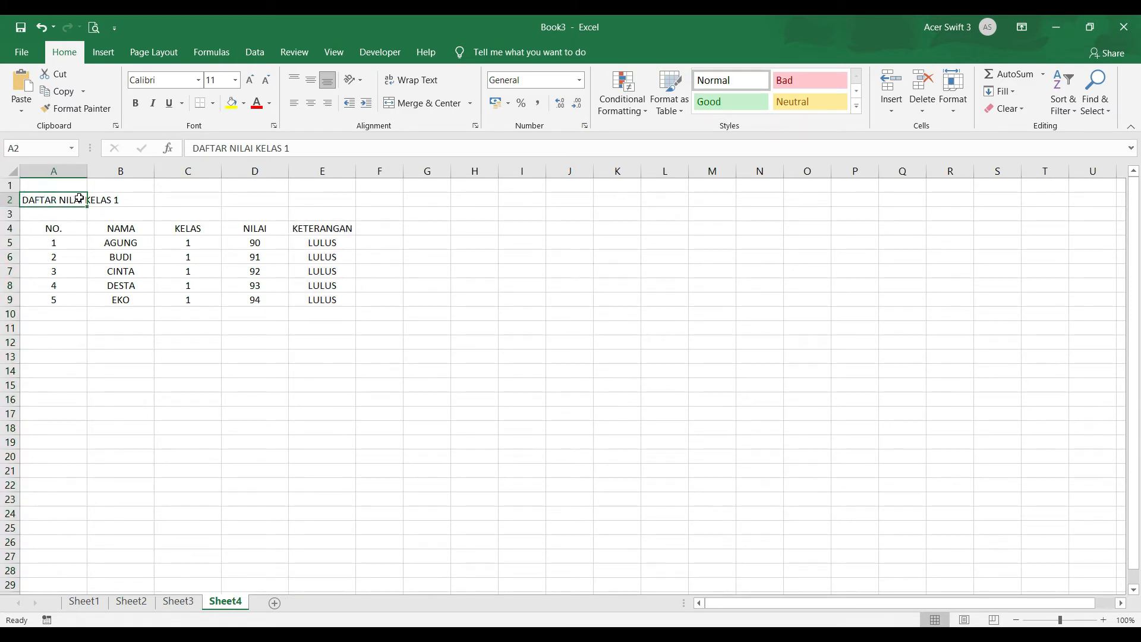
{"action": "left_click_drag", "start_coordinate": [79, 198], "coordinate": [326, 200]}
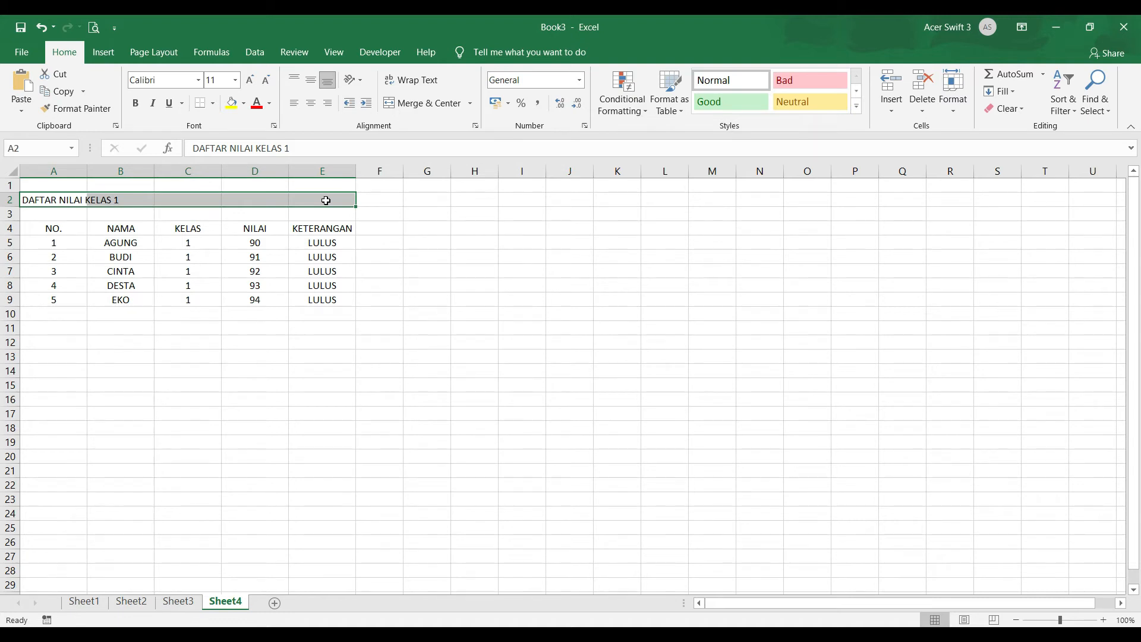
{"action": "left_click", "coordinate": [425, 104]}
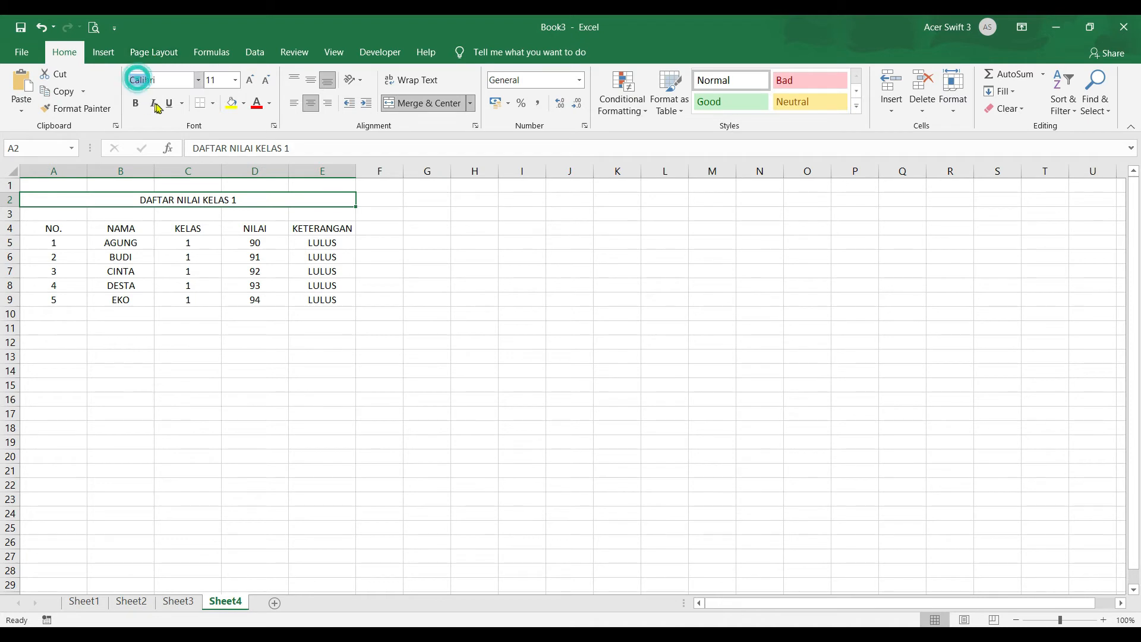
Step: Try italic, underline and bold formatting on the merged title in row 2, and remove all three again
{"action": "left_click", "coordinate": [152, 79]}
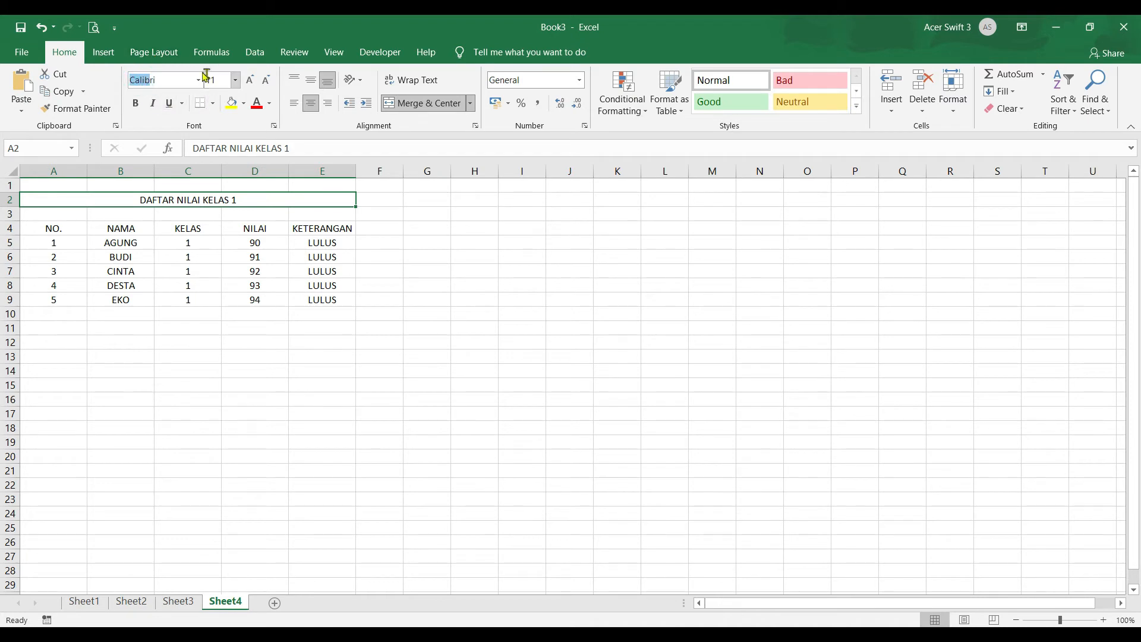
{"action": "left_click", "coordinate": [154, 107]}
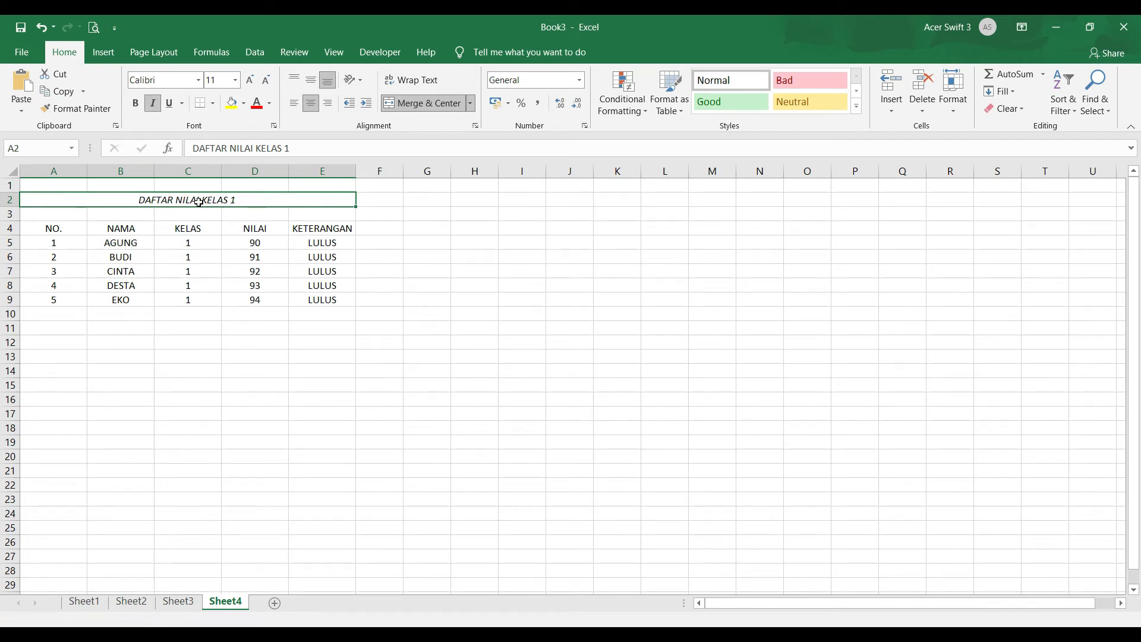
{"action": "left_click", "coordinate": [169, 102]}
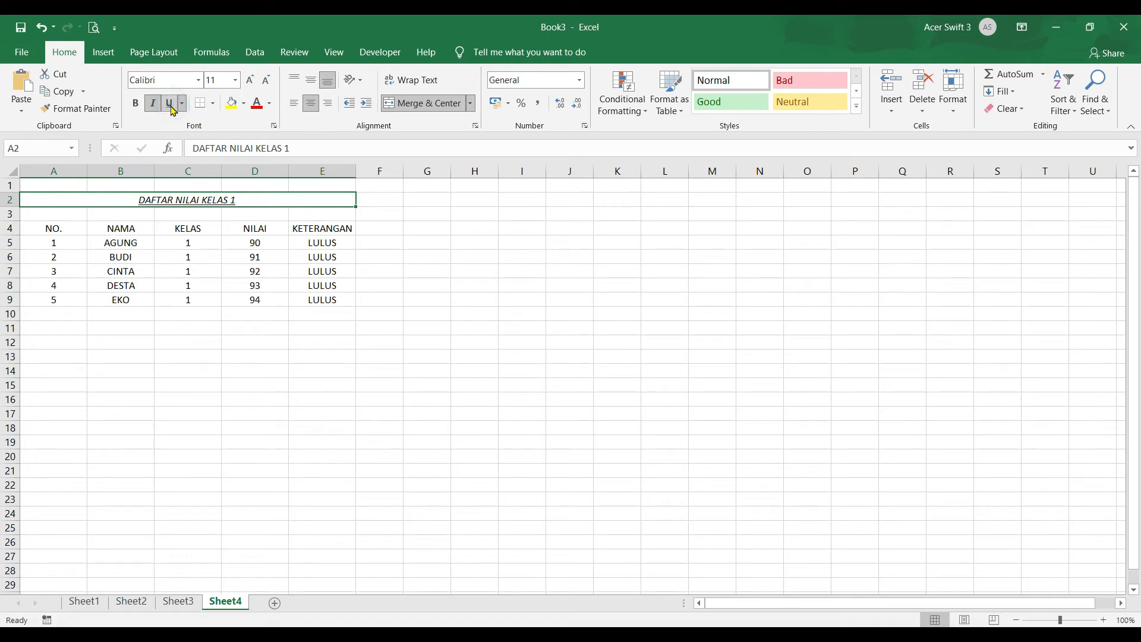
{"action": "left_click", "coordinate": [176, 213]}
{"action": "left_click", "coordinate": [178, 200]}
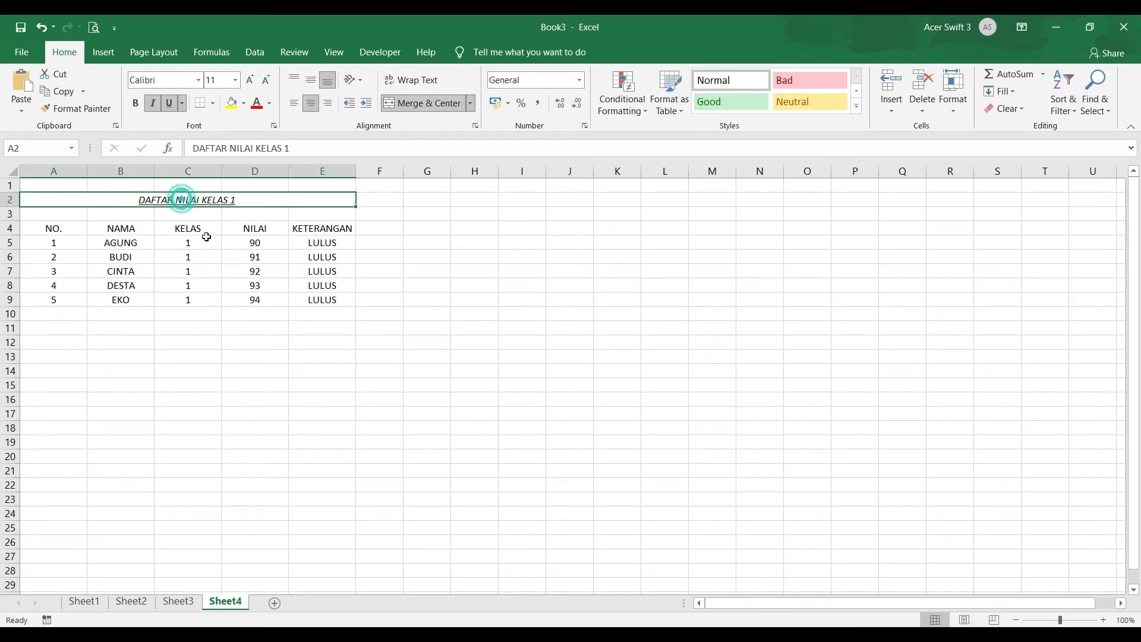
{"action": "left_click", "coordinate": [138, 104]}
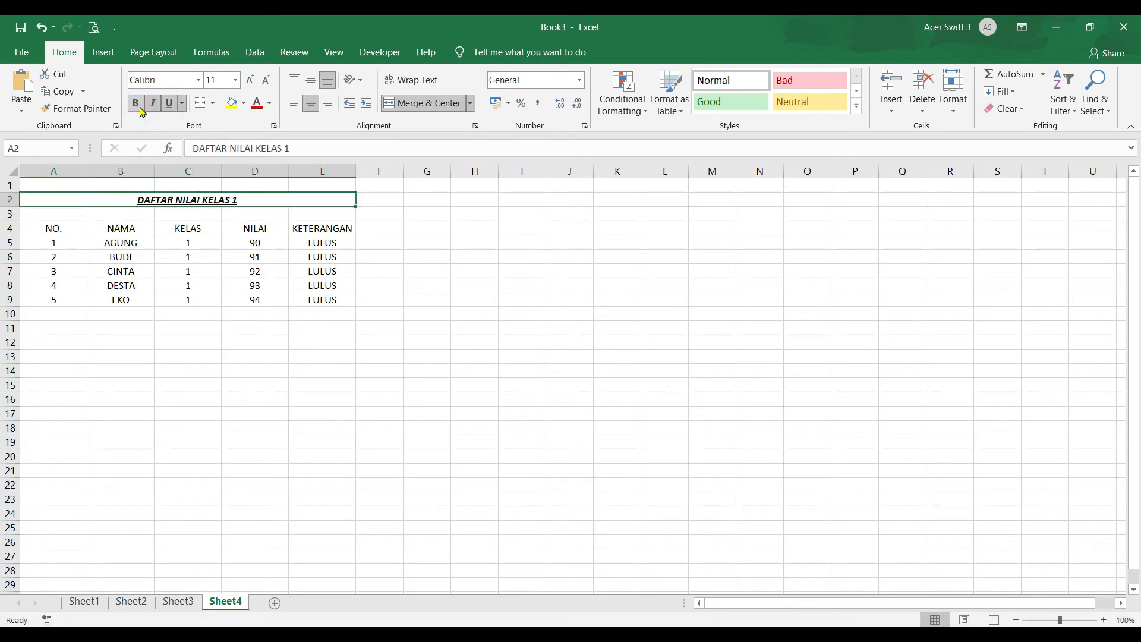
{"action": "left_click", "coordinate": [138, 107]}
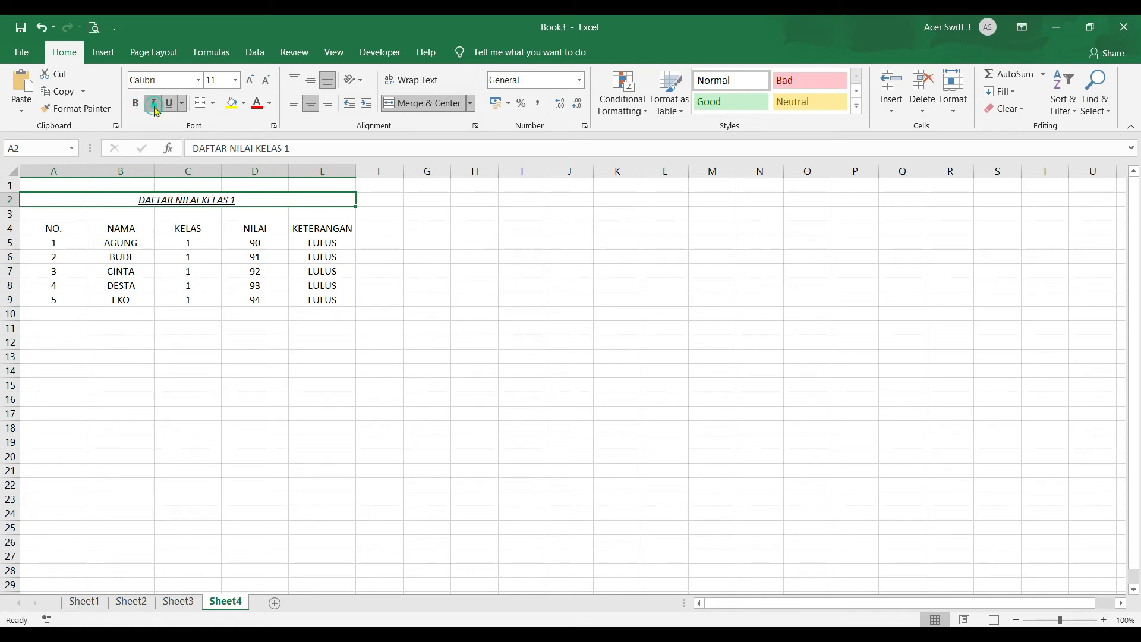
{"action": "left_click", "coordinate": [153, 106]}
{"action": "left_click", "coordinate": [171, 105]}
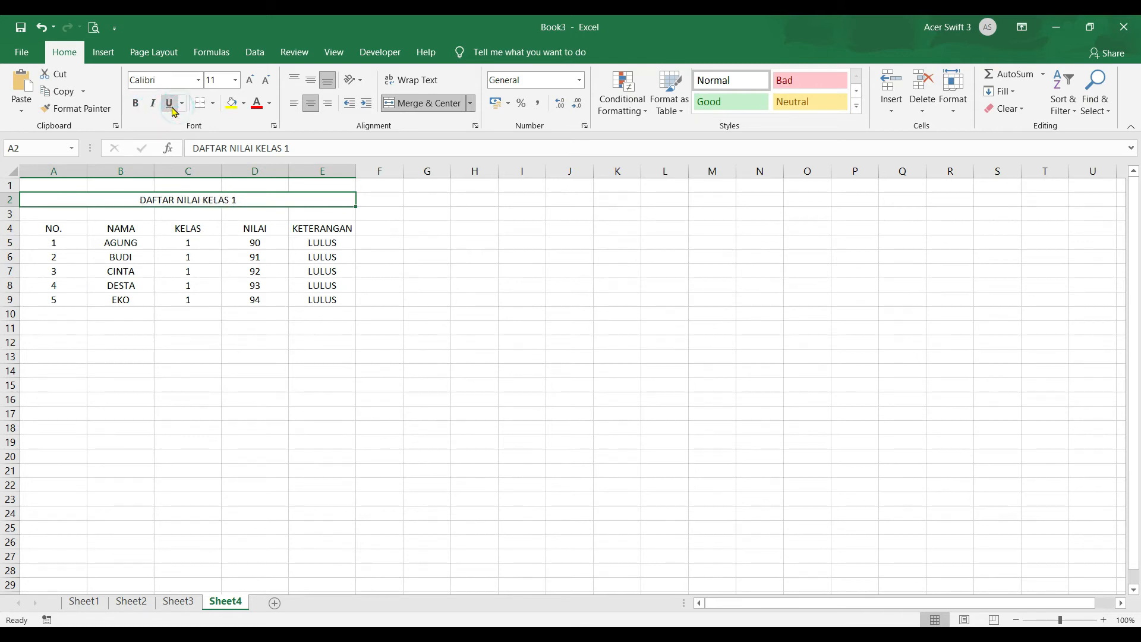
Step: Make the merged title DAFTAR NILAI KELAS 1 bold
{"action": "left_click", "coordinate": [136, 105]}
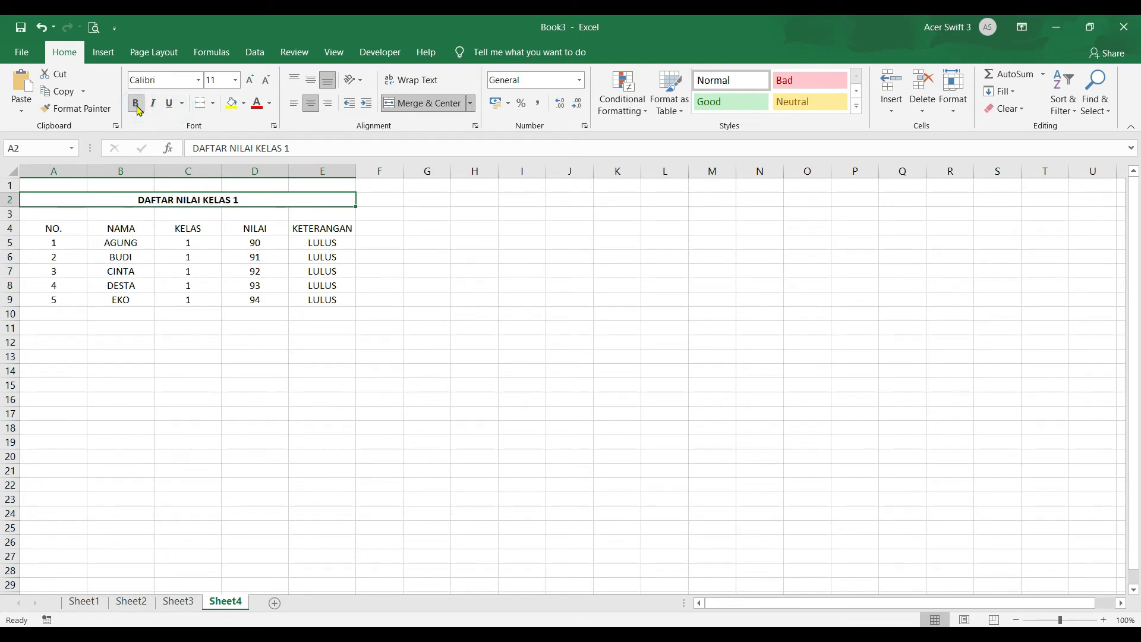
Step: Open the border settings for the table range A4:E9, moving the dialog so the table stays in view
{"action": "left_click", "coordinate": [39, 229]}
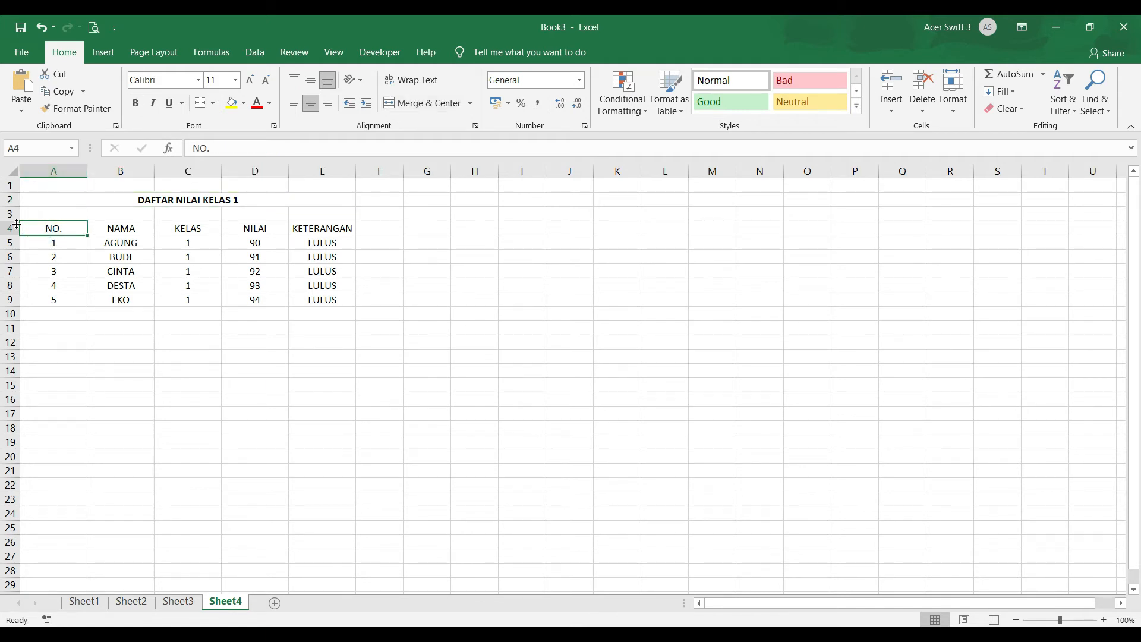
{"action": "left_click_drag", "start_coordinate": [36, 229], "coordinate": [350, 305]}
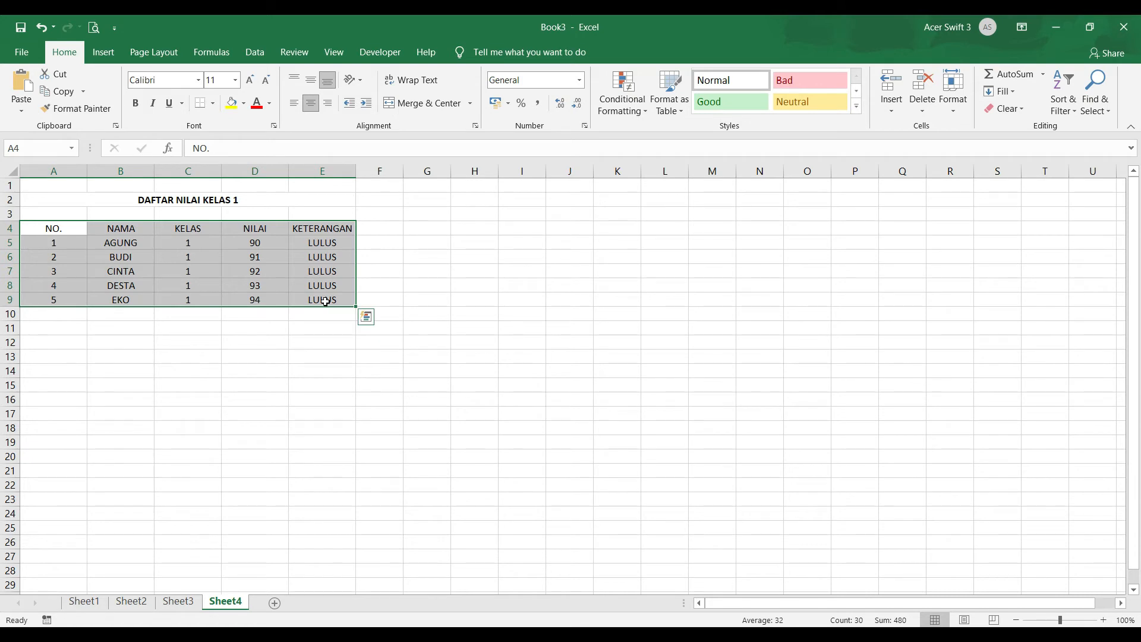
{"action": "left_click", "coordinate": [274, 127]}
{"action": "left_click", "coordinate": [274, 127]}
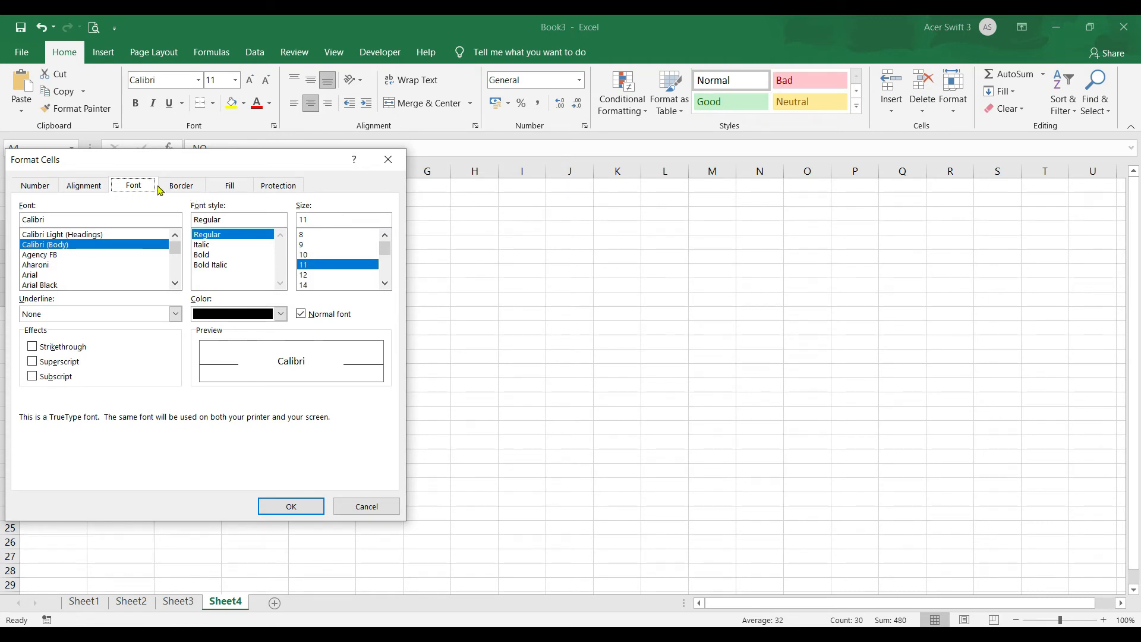
{"action": "left_click", "coordinate": [181, 186]}
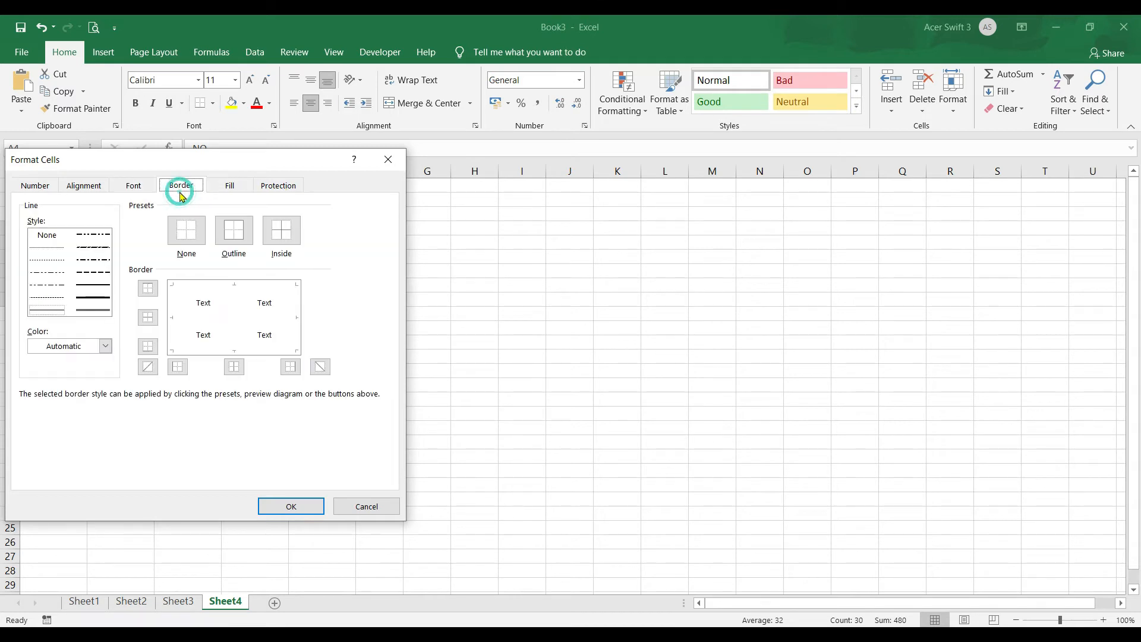
{"action": "left_click_drag", "start_coordinate": [177, 161], "coordinate": [551, 138]}
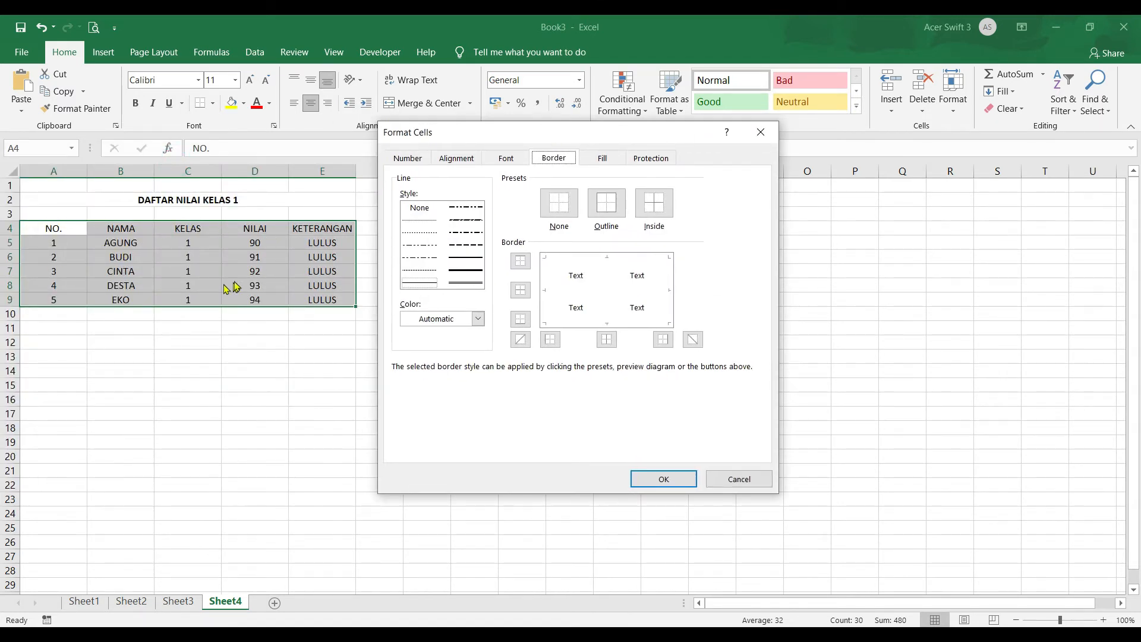
Step: Try the outline and inside border presets on the table range, and clear them again
{"action": "left_click", "coordinate": [609, 205]}
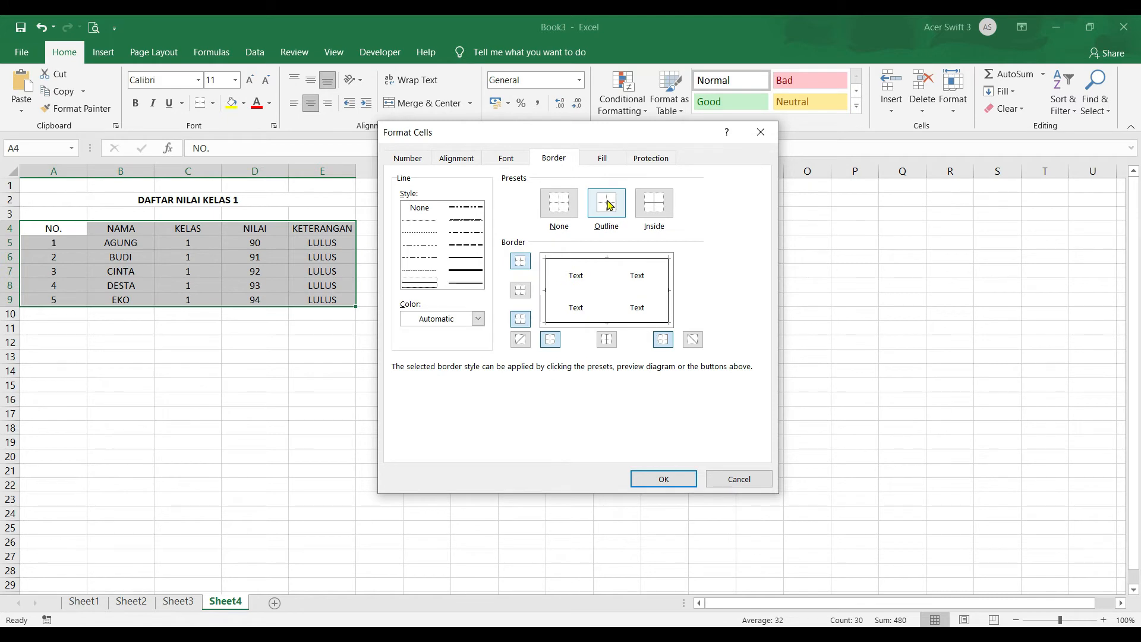
{"action": "left_click", "coordinate": [655, 213]}
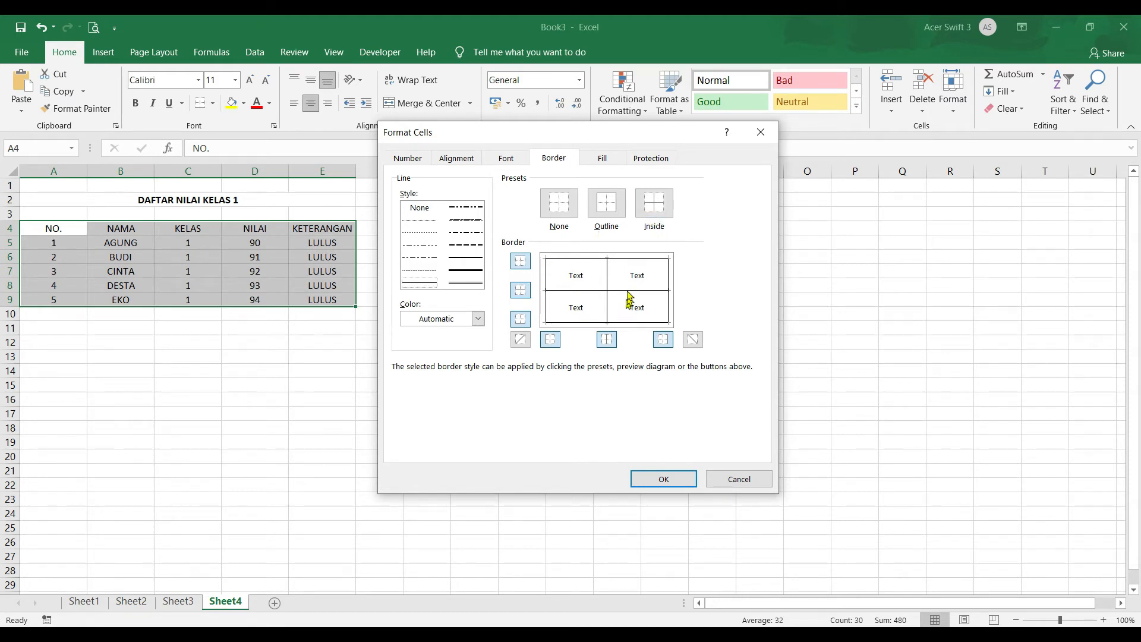
{"action": "left_click", "coordinate": [558, 209]}
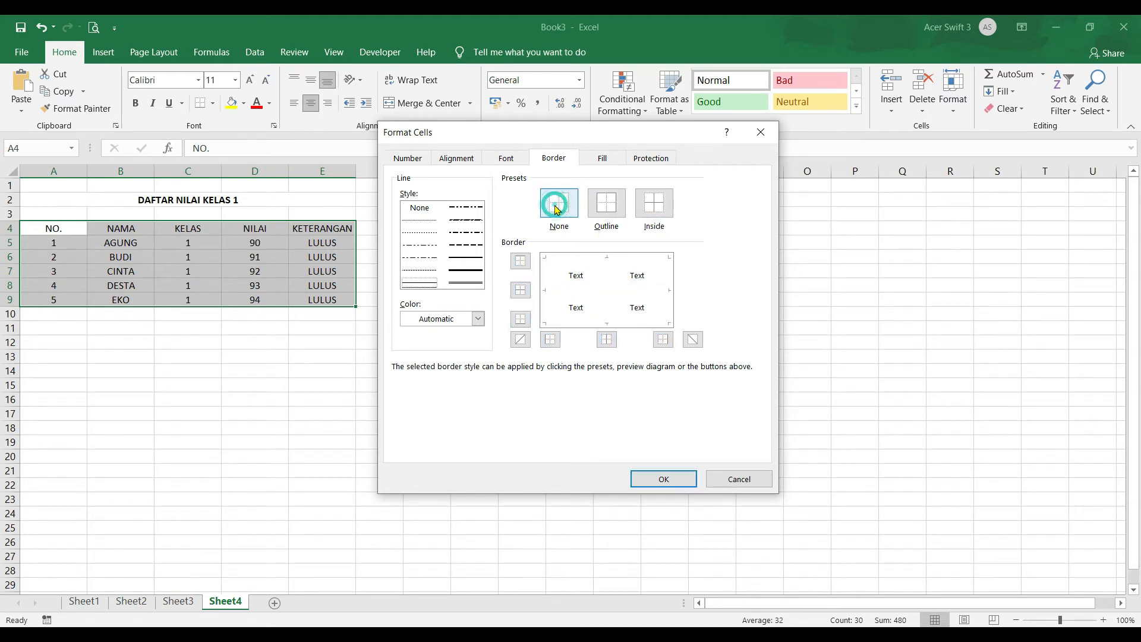
Step: Apply outline and inside borders to the table range A4:E9
{"action": "left_click", "coordinate": [606, 213]}
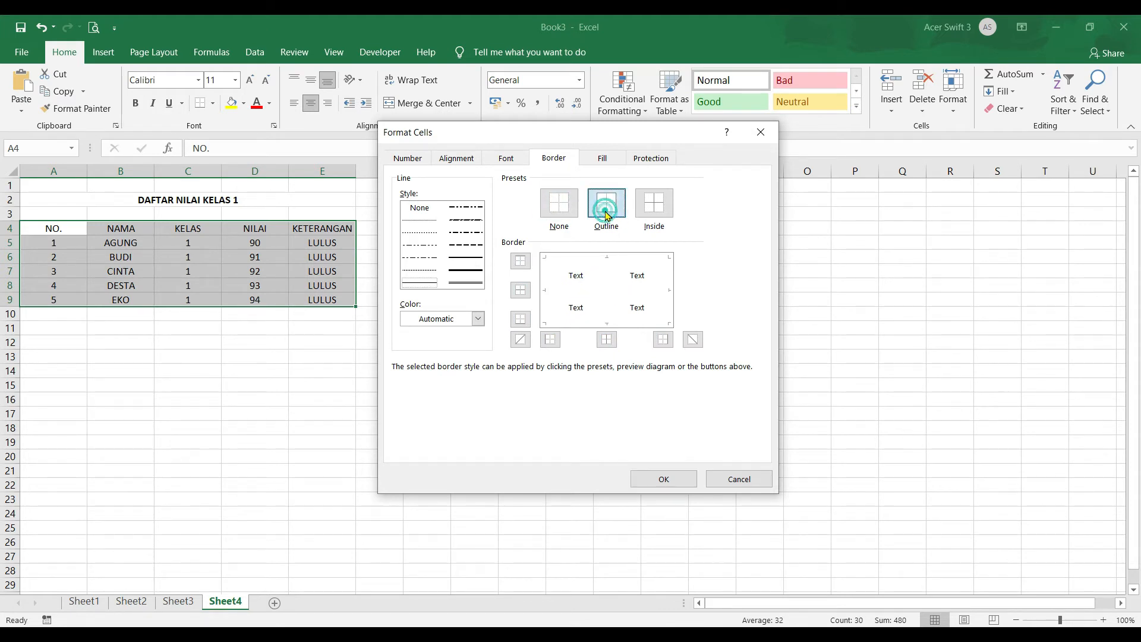
{"action": "left_click", "coordinate": [655, 207]}
{"action": "left_click", "coordinate": [666, 480]}
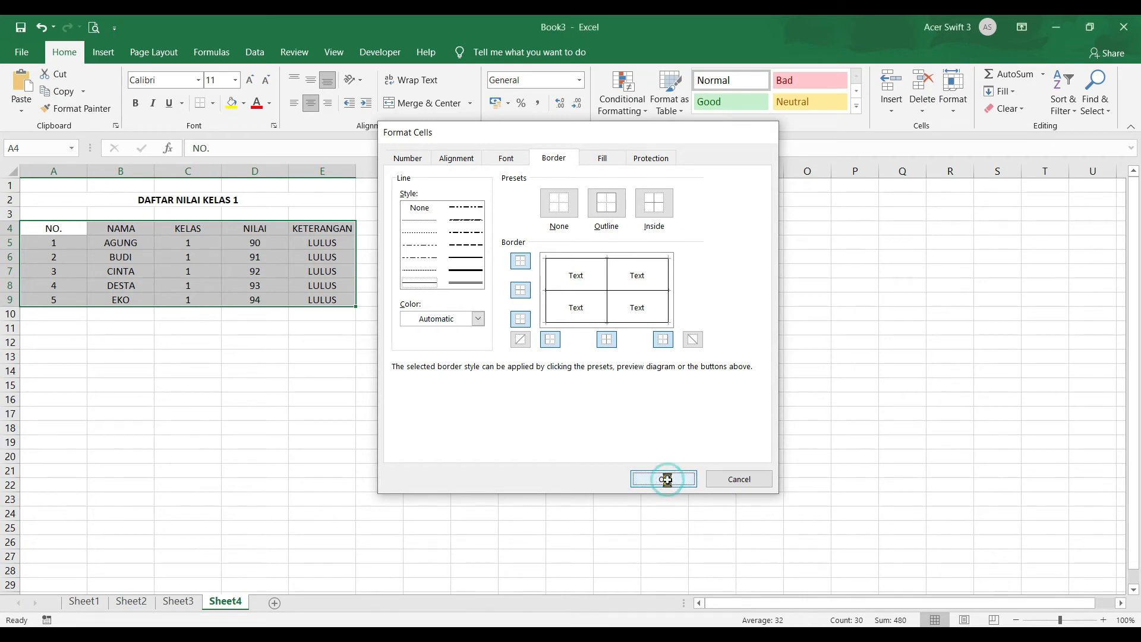
{"action": "left_click", "coordinate": [322, 370]}
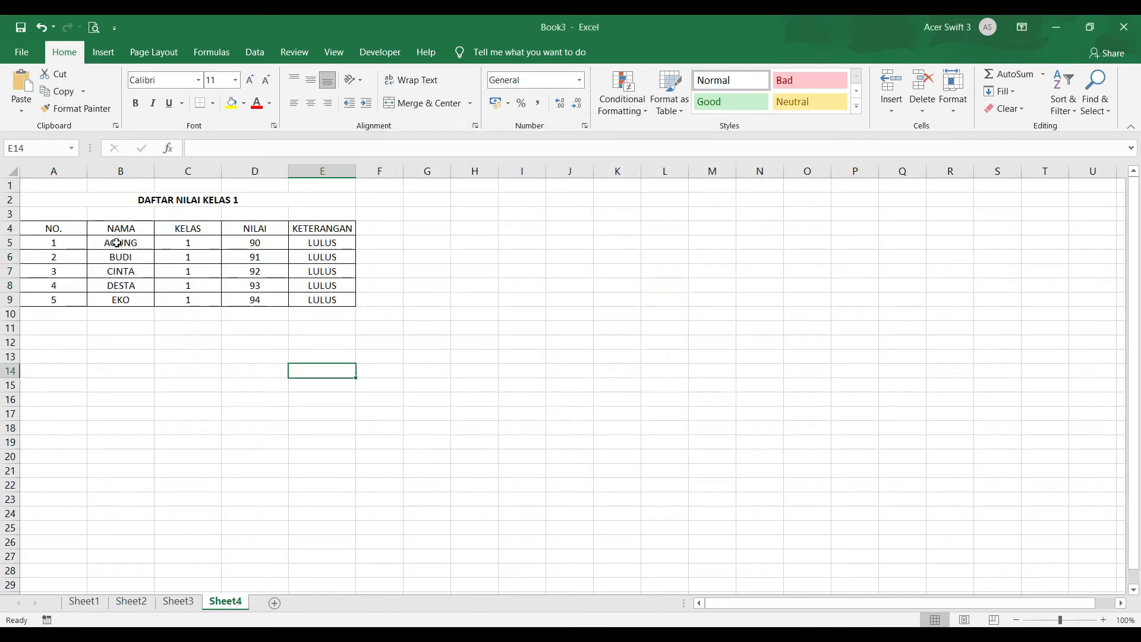
Step: Insert a blank row at row 6, between the AGUNG and BUDI records
{"action": "left_click", "coordinate": [121, 170]}
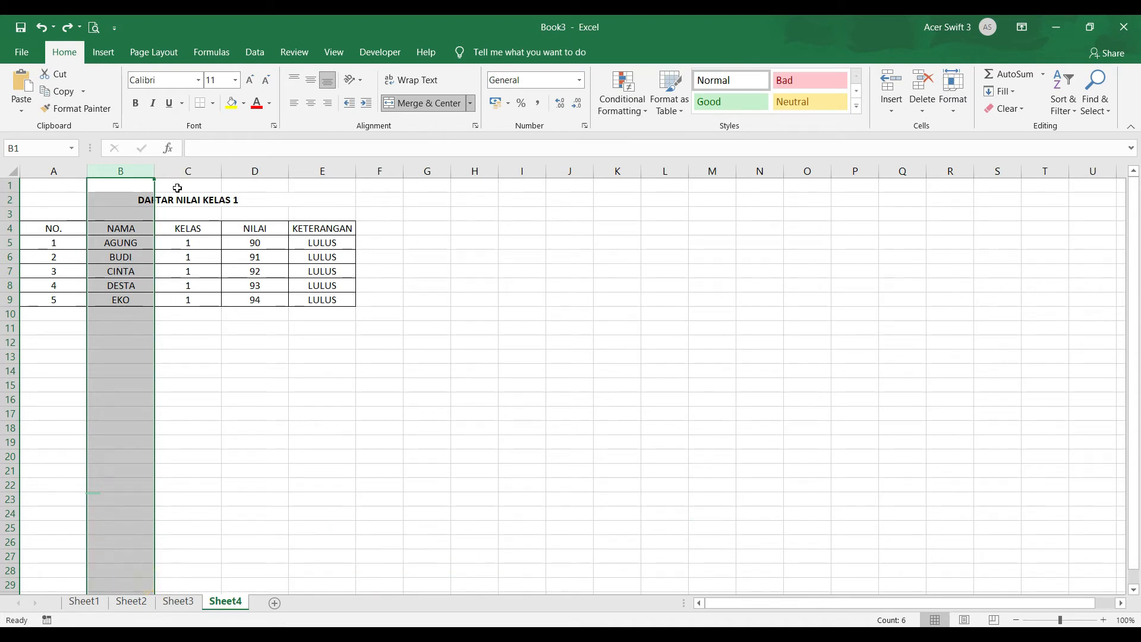
{"action": "left_click", "coordinate": [29, 271]}
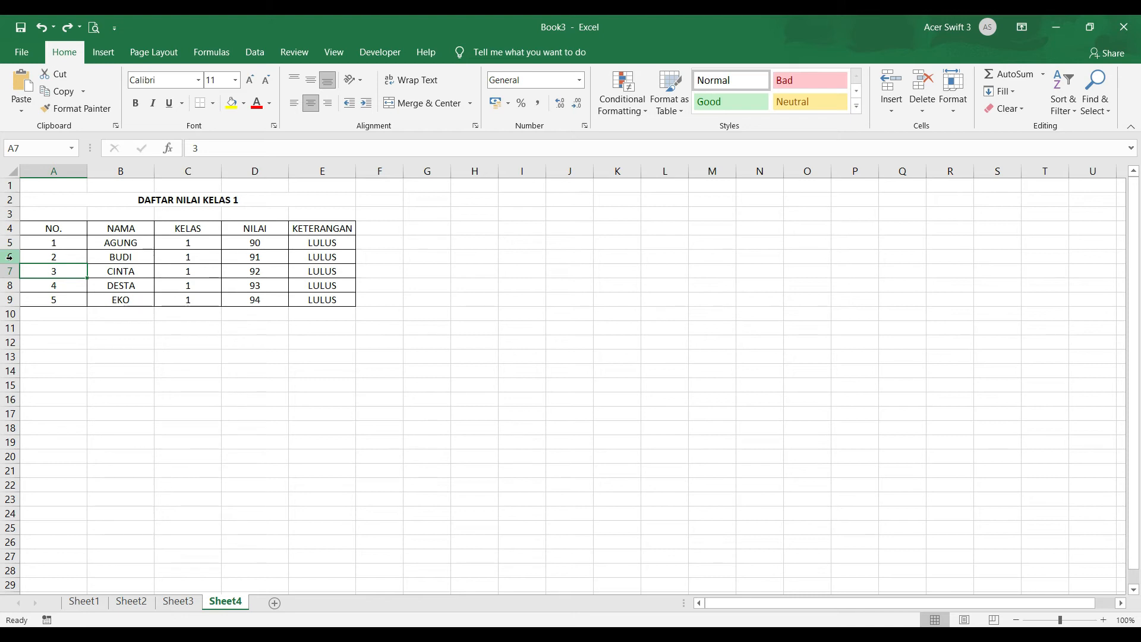
{"action": "left_click", "coordinate": [11, 258]}
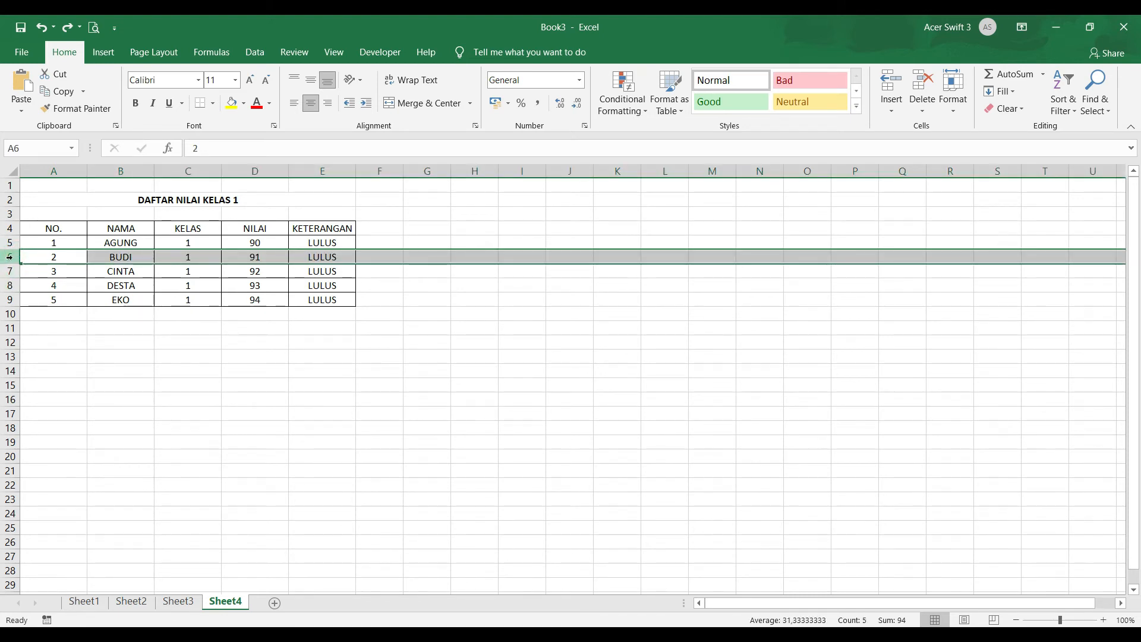
{"action": "right_click", "coordinate": [9, 256]}
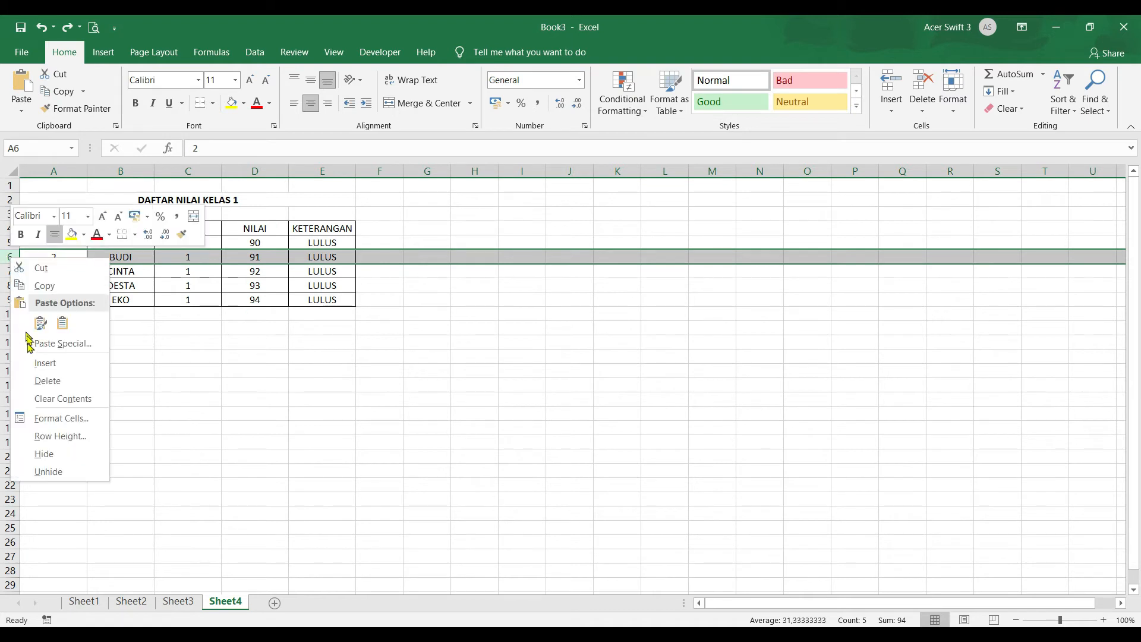
{"action": "left_click", "coordinate": [36, 363]}
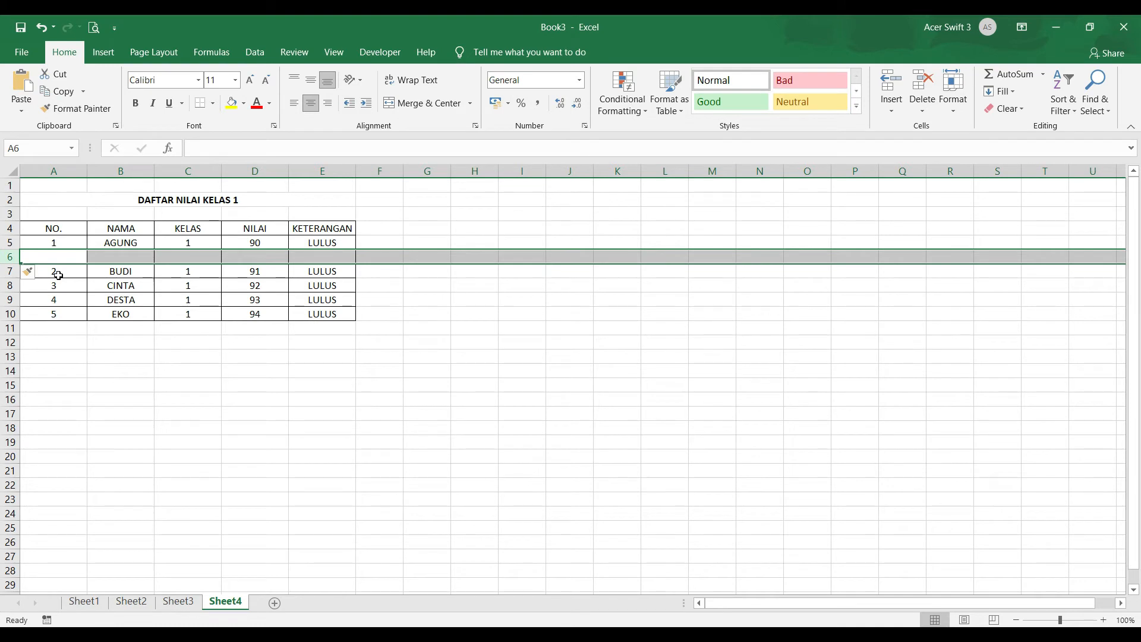
Step: Insert a blank column before the NAMA column, and undo that insertion
{"action": "left_click", "coordinate": [138, 171]}
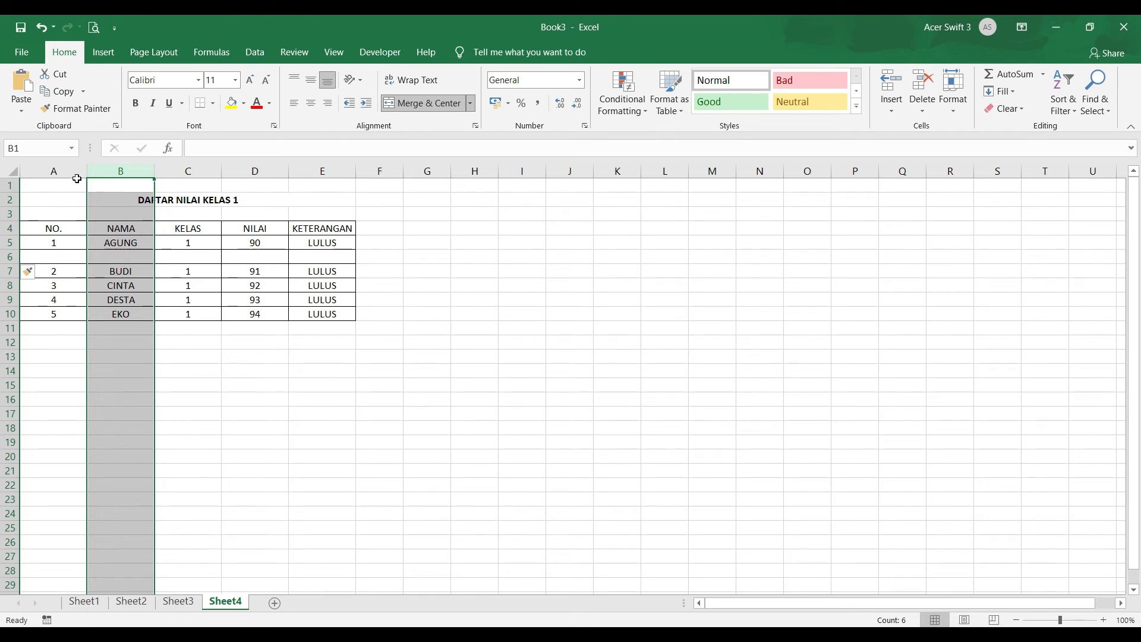
{"action": "right_click", "coordinate": [117, 171]}
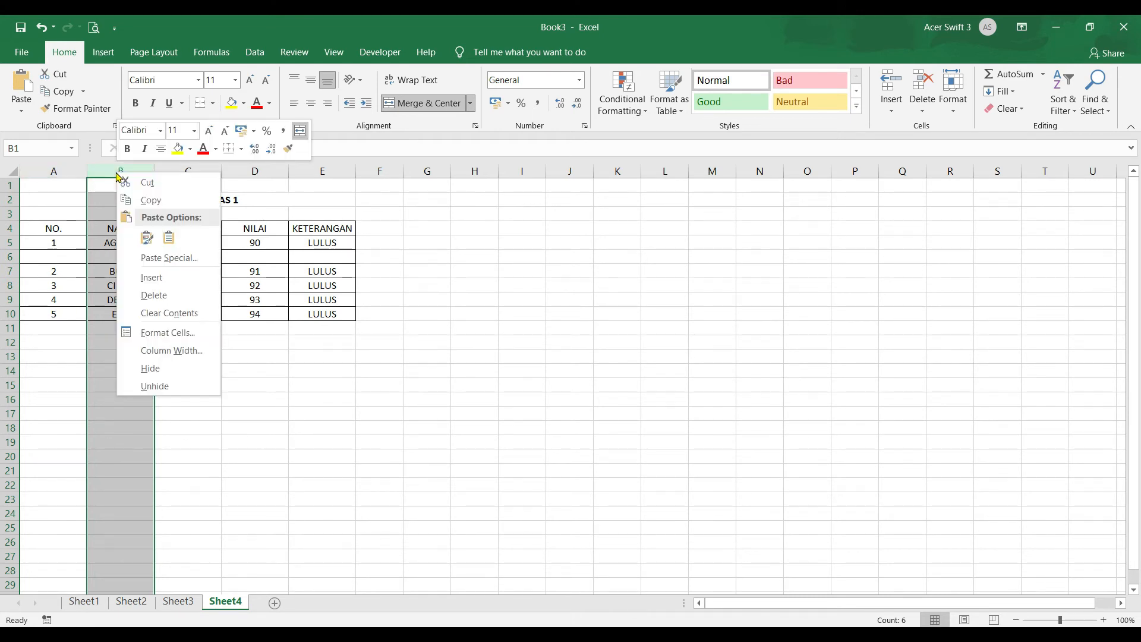
{"action": "left_click", "coordinate": [149, 277]}
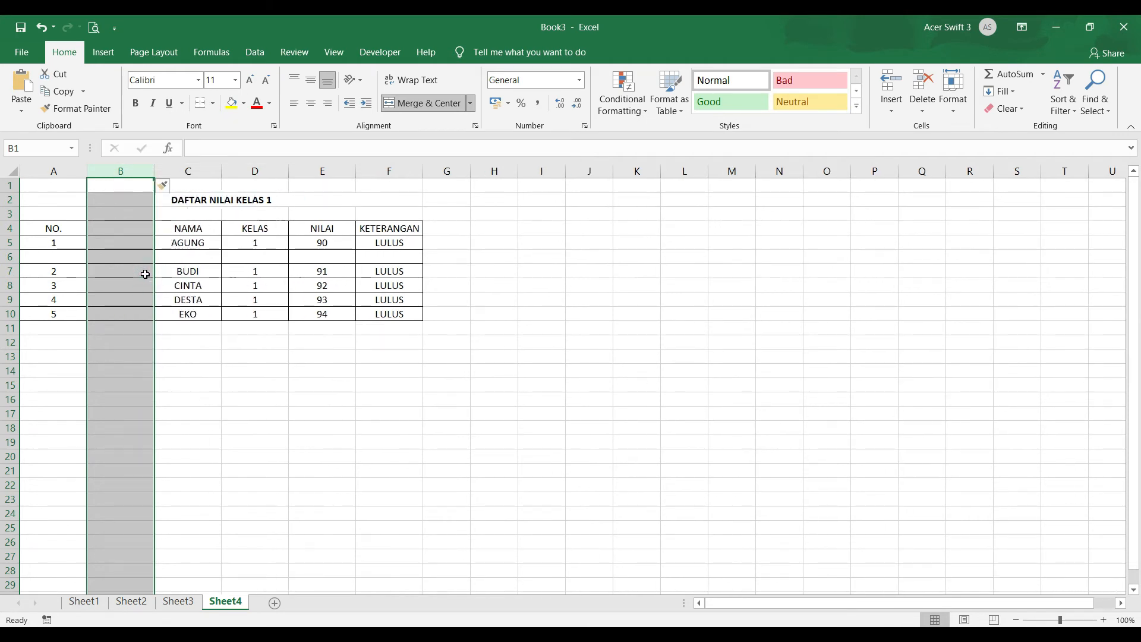
{"action": "left_click", "coordinate": [41, 27]}
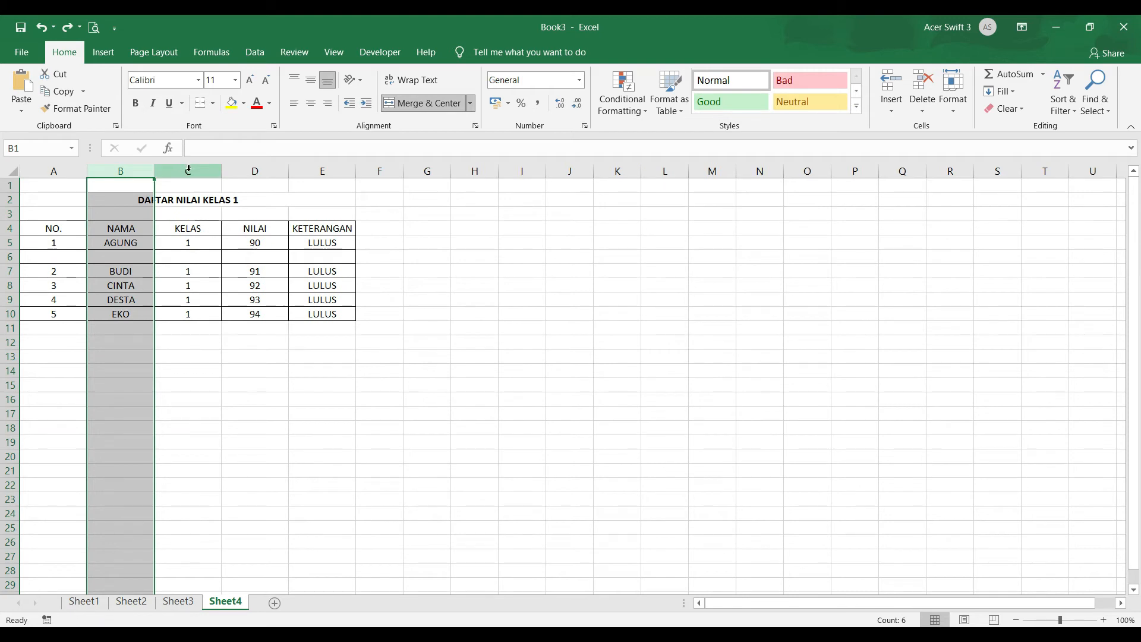
Step: Insert a blank column between the NAMA and KELAS columns
{"action": "left_click", "coordinate": [132, 228]}
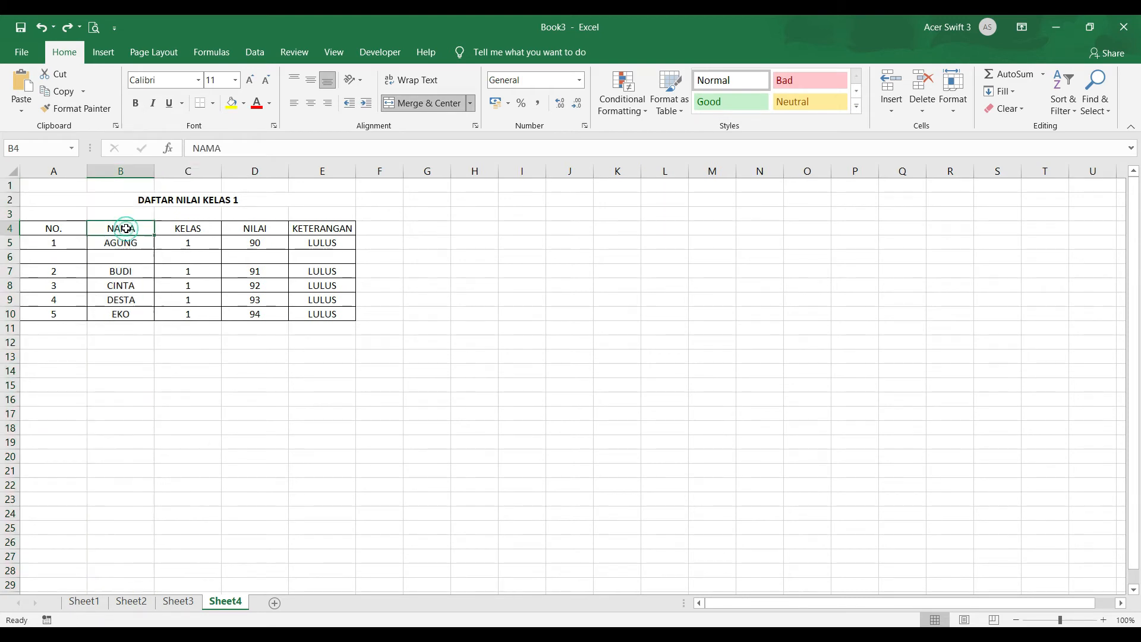
{"action": "left_click", "coordinate": [128, 170]}
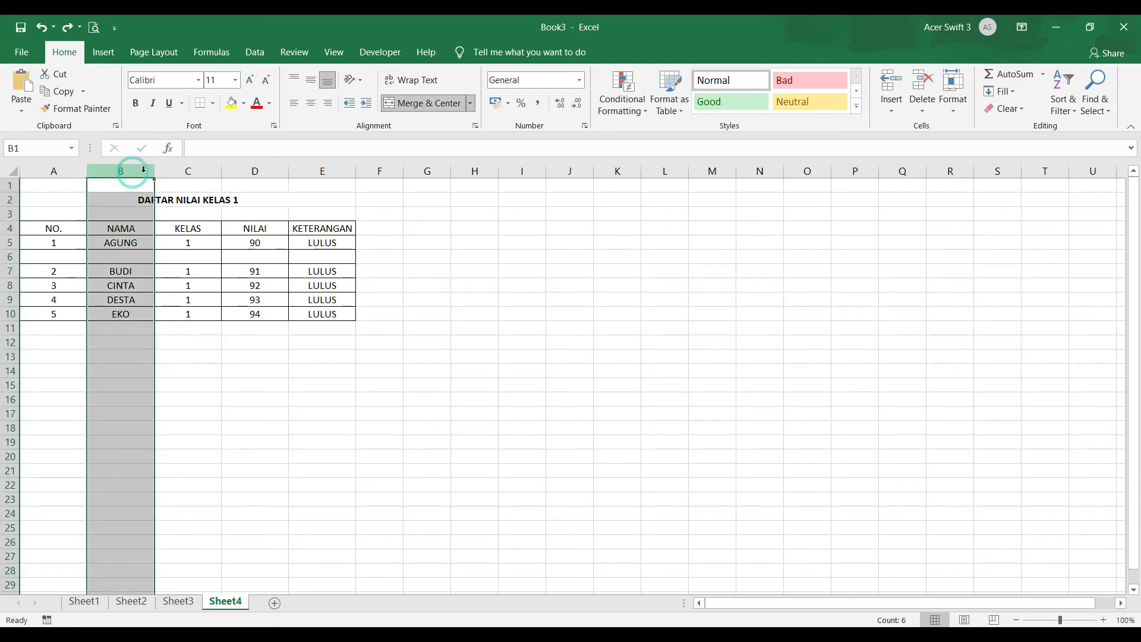
{"action": "left_click", "coordinate": [200, 171]}
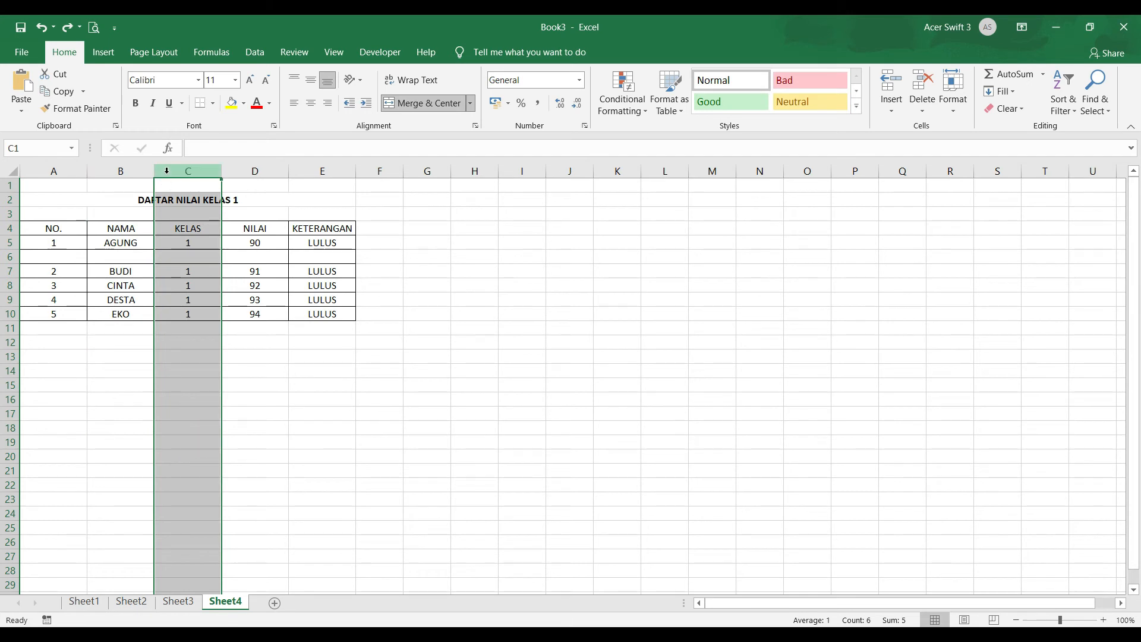
{"action": "right_click", "coordinate": [183, 171]}
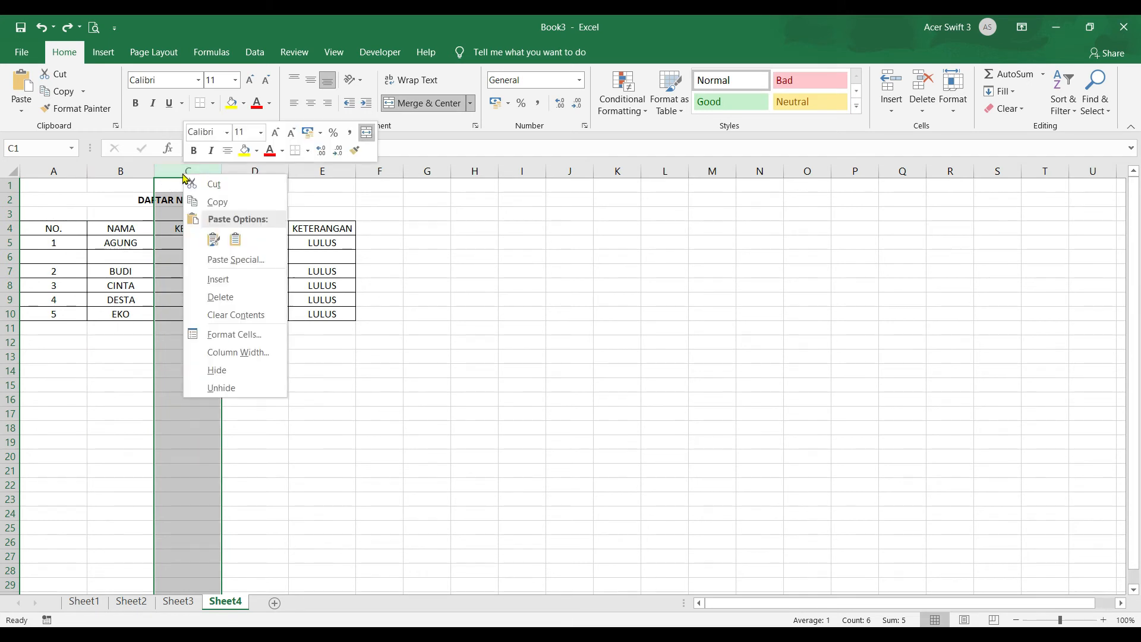
{"action": "left_click", "coordinate": [217, 279]}
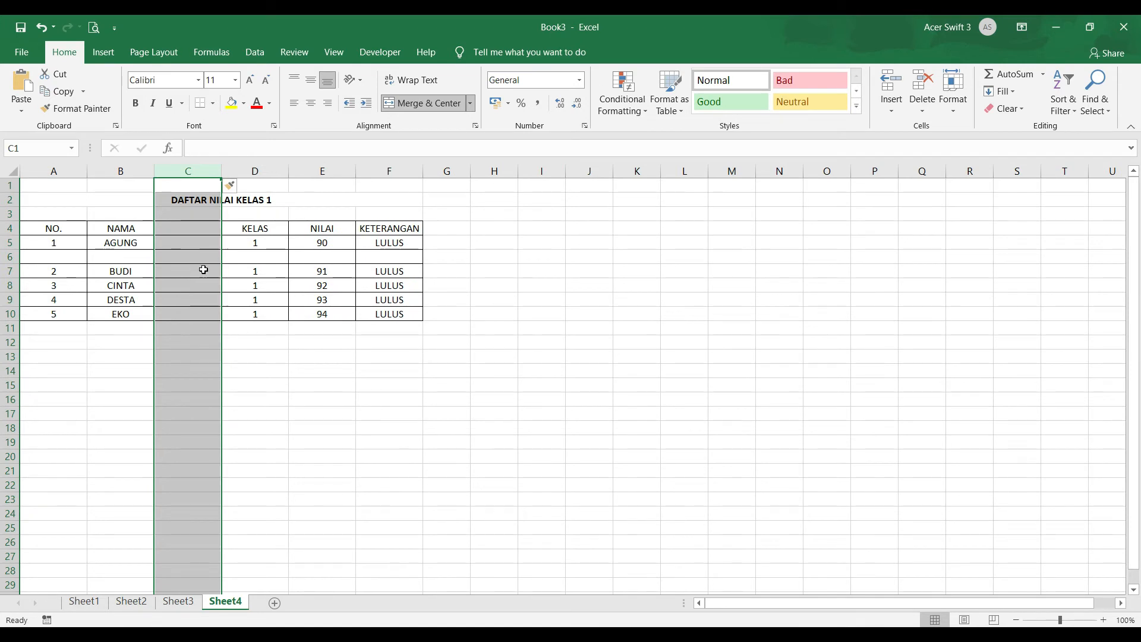
{"action": "left_click", "coordinate": [350, 454]}
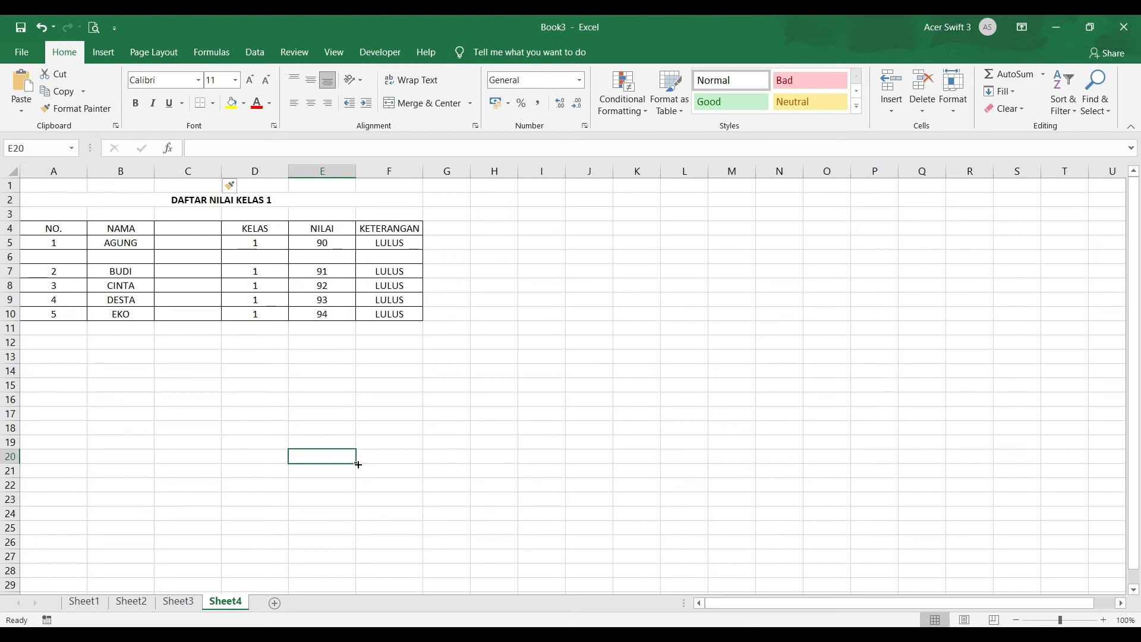
Step: Delete the blank column C and the blank row 6 from the table
{"action": "left_click", "coordinate": [189, 171]}
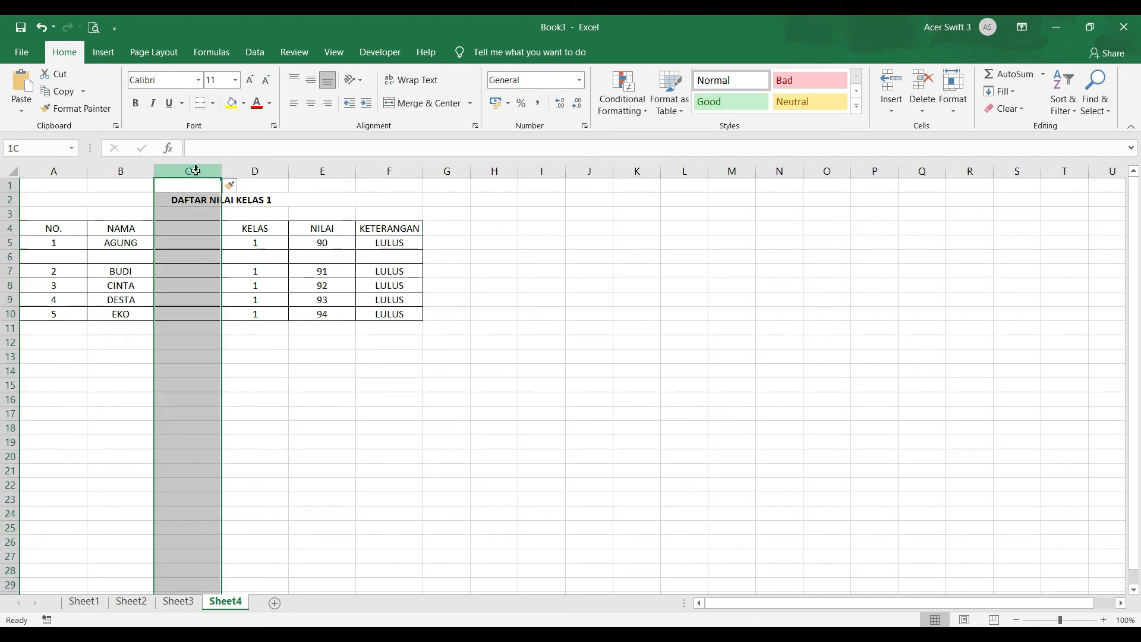
{"action": "right_click", "coordinate": [194, 172]}
{"action": "left_click", "coordinate": [230, 292]}
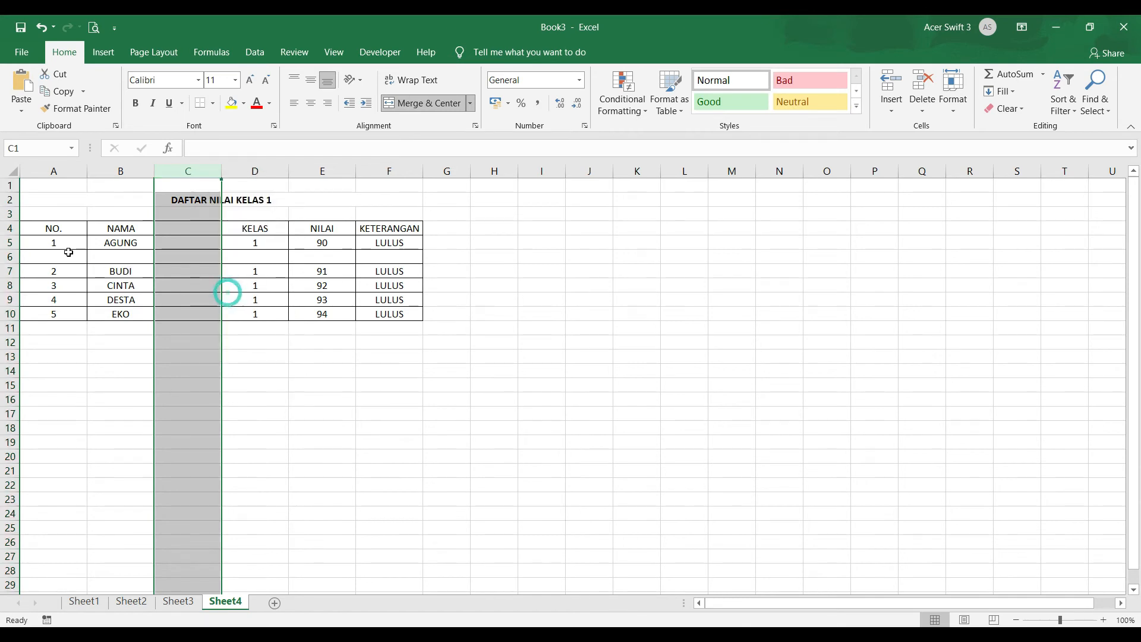
{"action": "left_click", "coordinate": [10, 254]}
{"action": "right_click", "coordinate": [9, 254]}
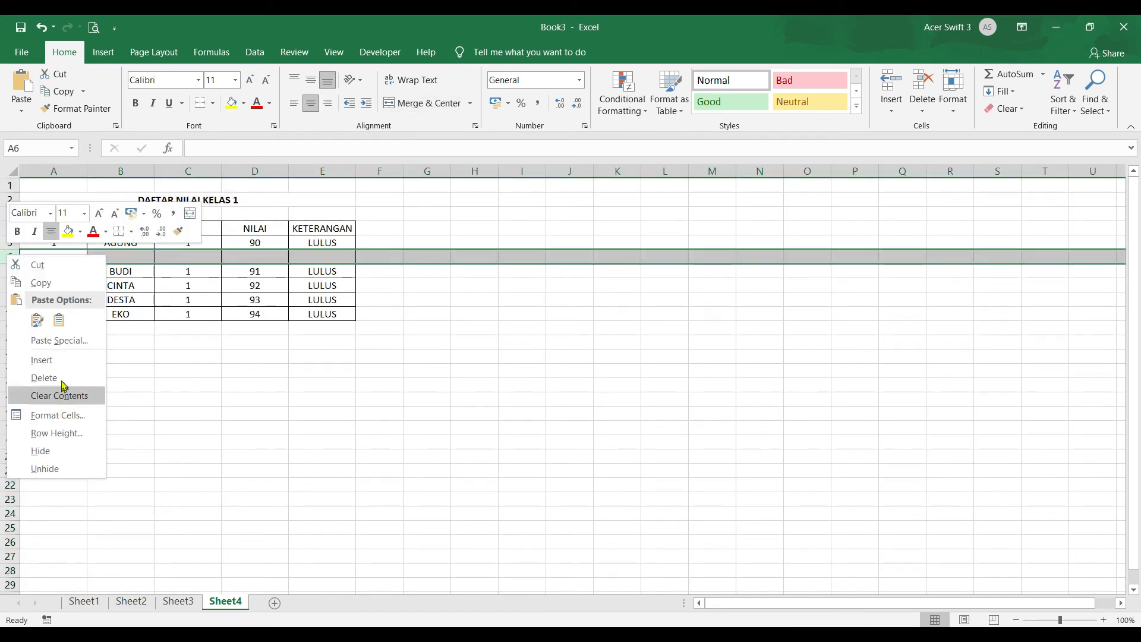
{"action": "left_click", "coordinate": [58, 376]}
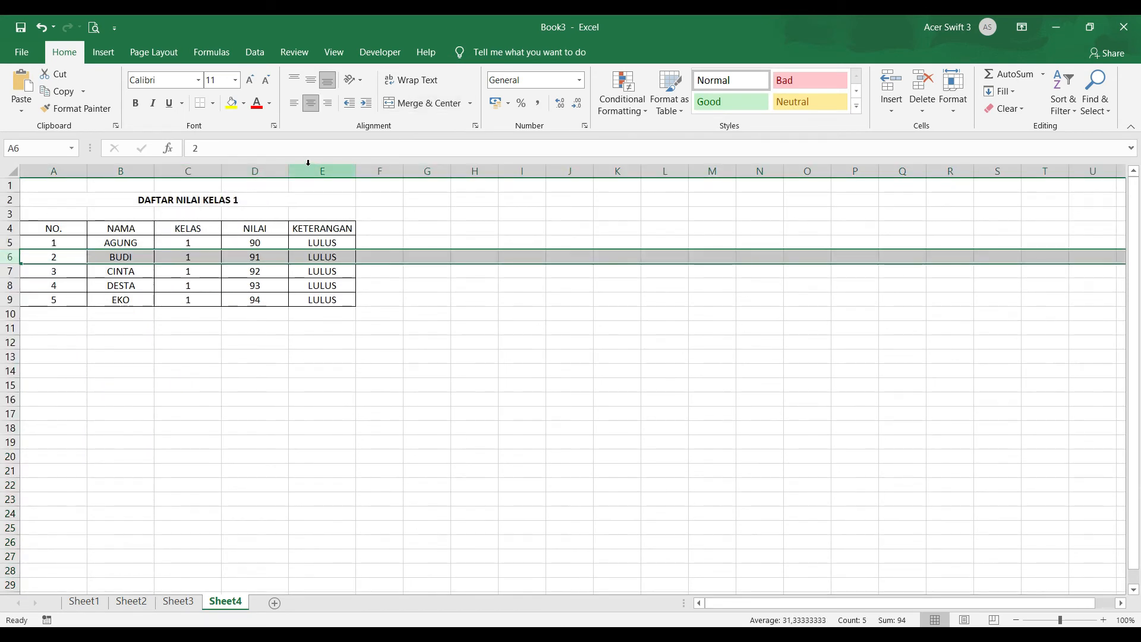
Step: Insert a blank column between the NILAI and KETERANGAN columns
{"action": "left_click", "coordinate": [309, 170]}
{"action": "right_click", "coordinate": [309, 169]}
{"action": "left_click", "coordinate": [338, 269]}
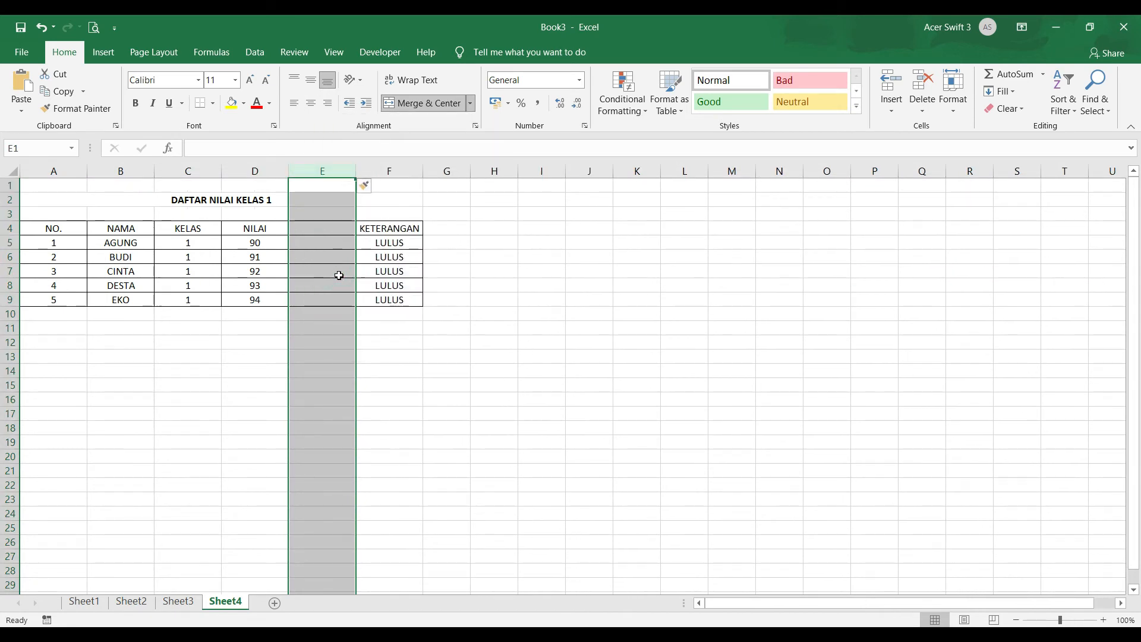
Step: Enter the header IURAN in cell E4 and make the whole header row 4 bold
{"action": "left_click", "coordinate": [324, 229]}
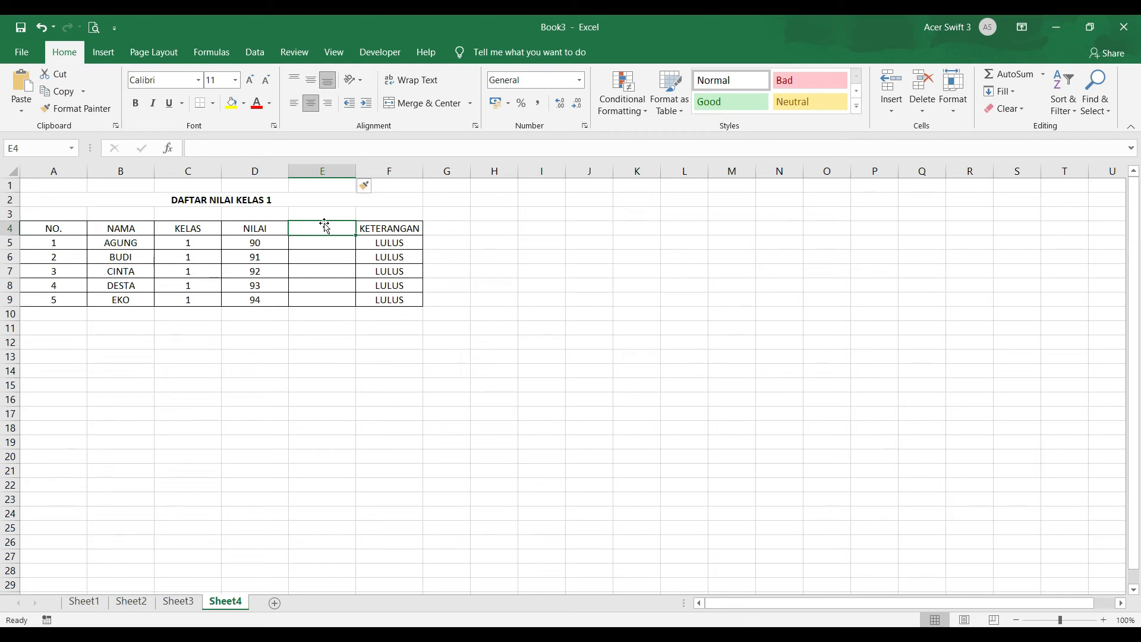
{"action": "type", "text": "IU"}
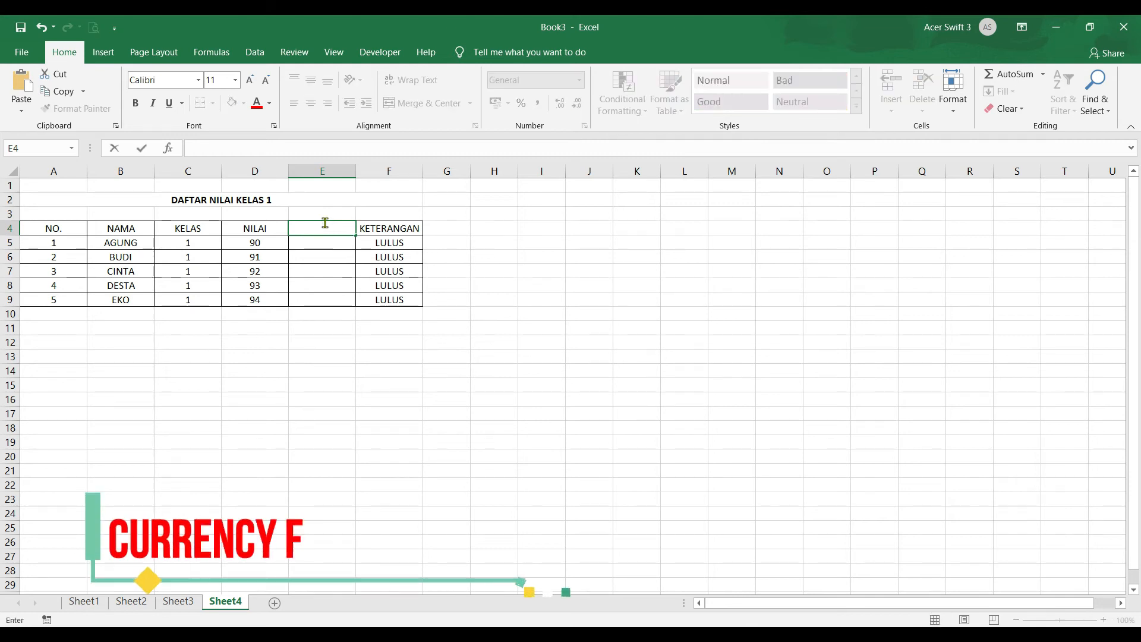
{"action": "type", "text": "RAN"}
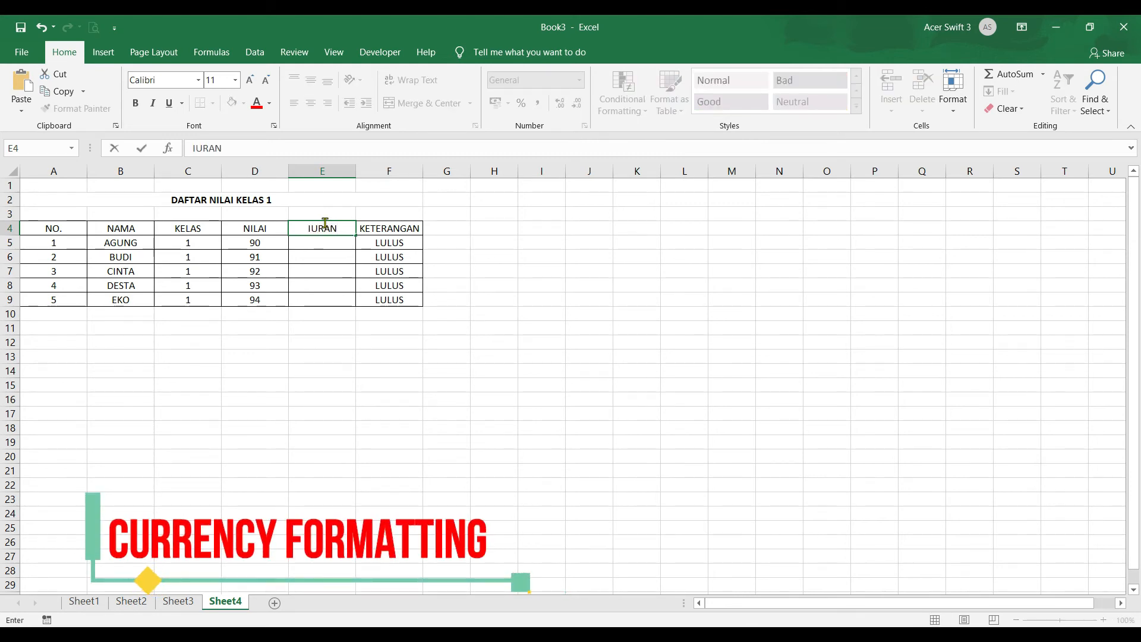
{"action": "left_click", "coordinate": [10, 229]}
{"action": "key", "text": "ctrl+b"}
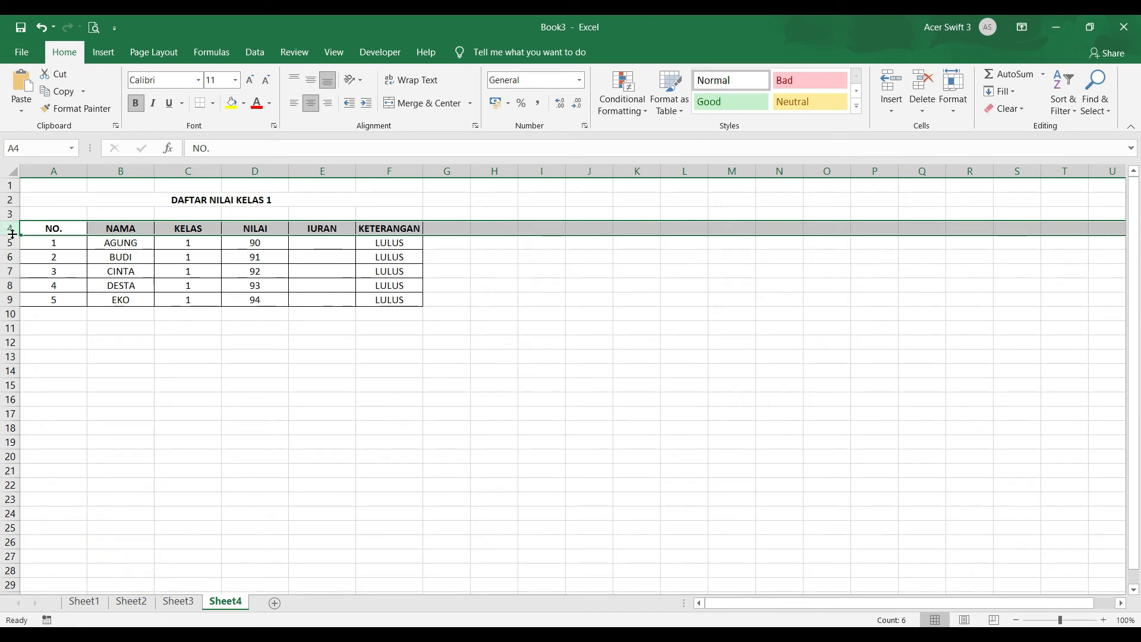
Step: Increase the height of header row 4 and center its text vertically
{"action": "left_click_drag", "start_coordinate": [13, 236], "coordinate": [13, 240]}
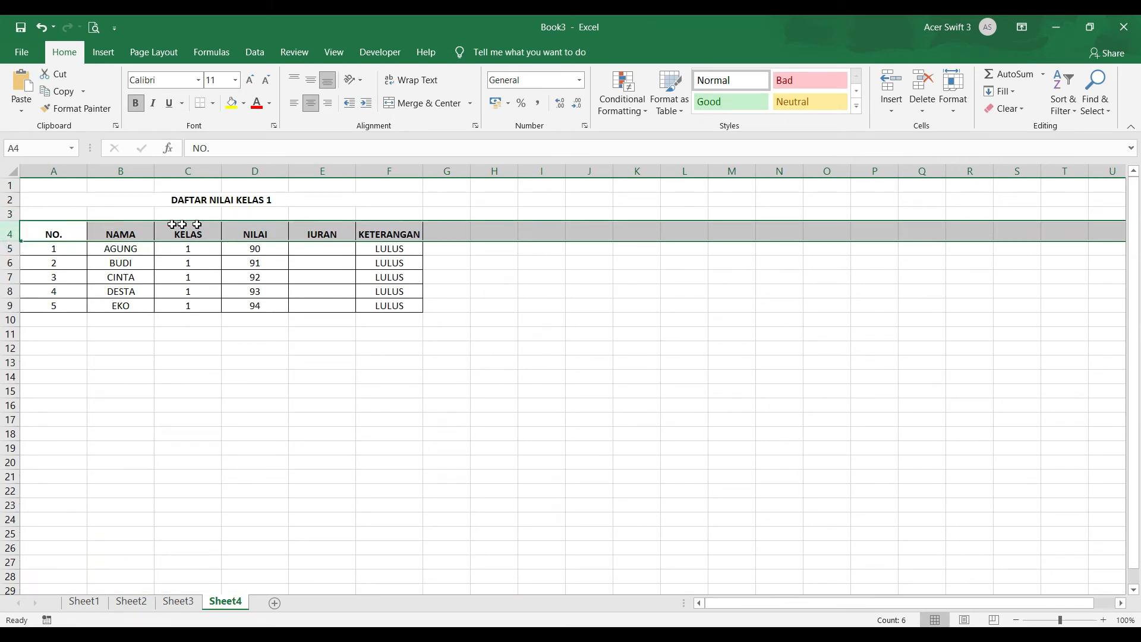
{"action": "left_click", "coordinate": [312, 84]}
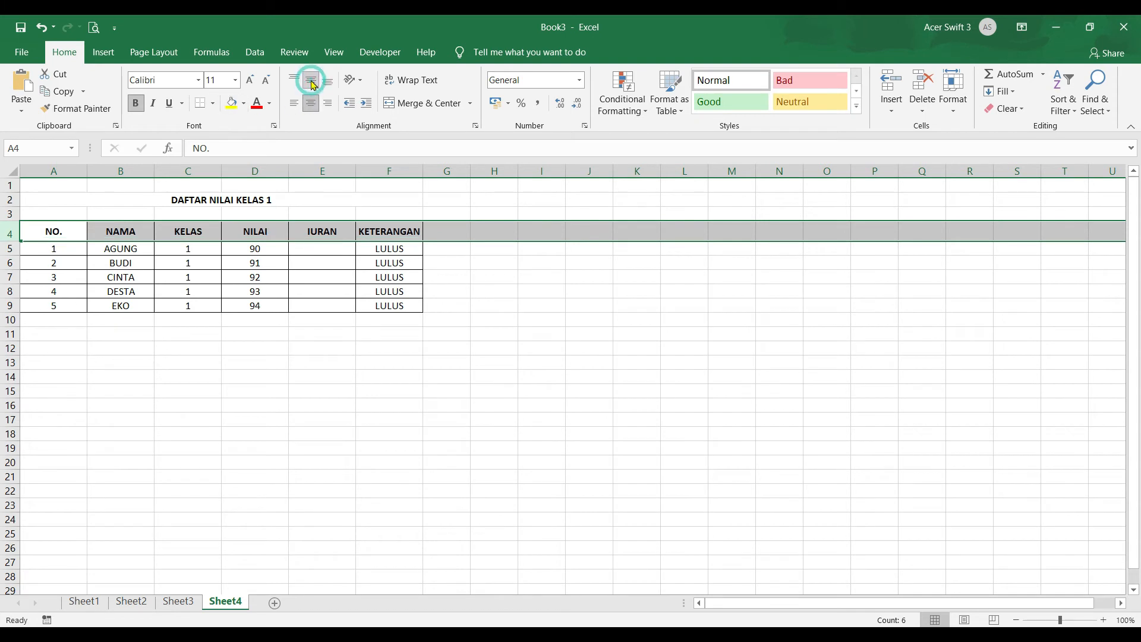
Step: Enter 10000 in cell E5 under IURAN and fill it down as an increasing series to E9
{"action": "left_click", "coordinate": [328, 250]}
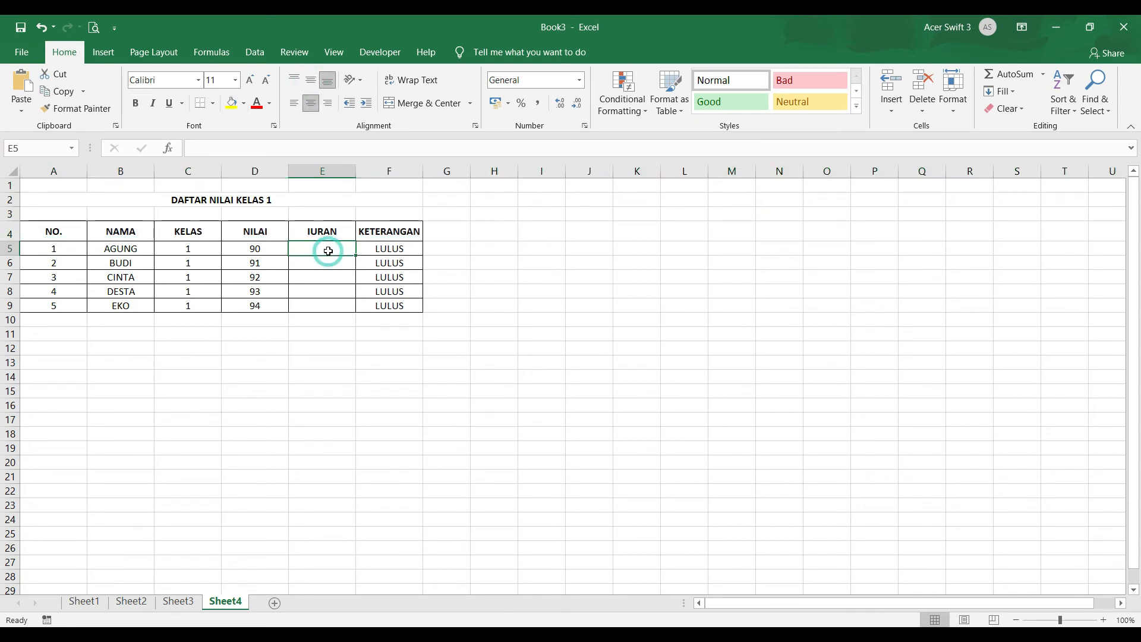
{"action": "type", "text": "10000"}
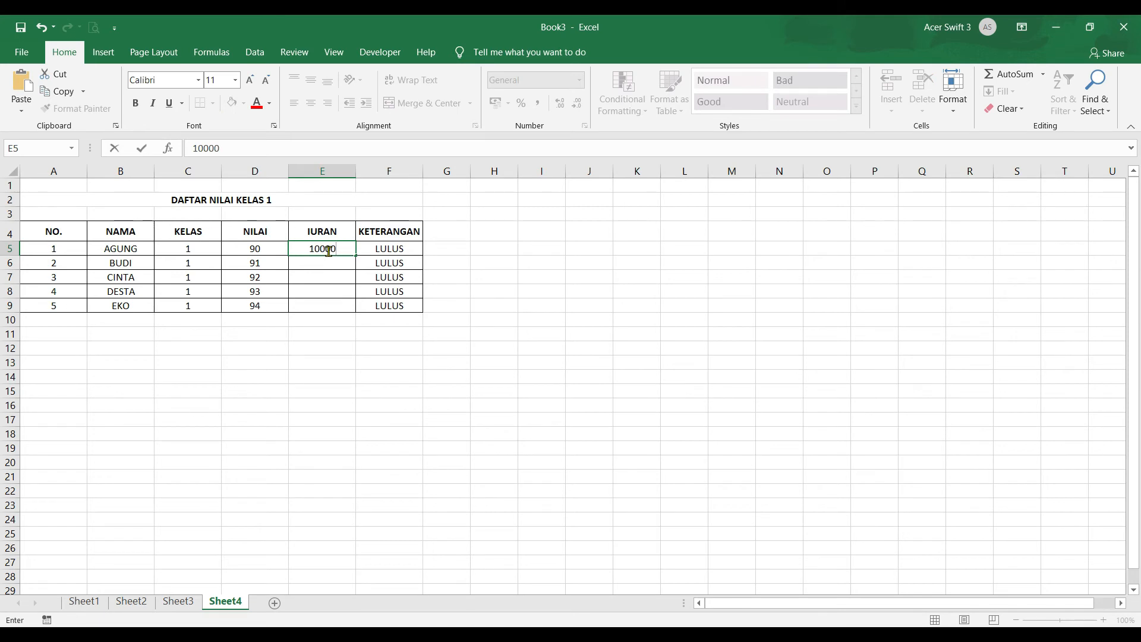
{"action": "key", "text": "Return"}
{"action": "left_click", "coordinate": [328, 250]}
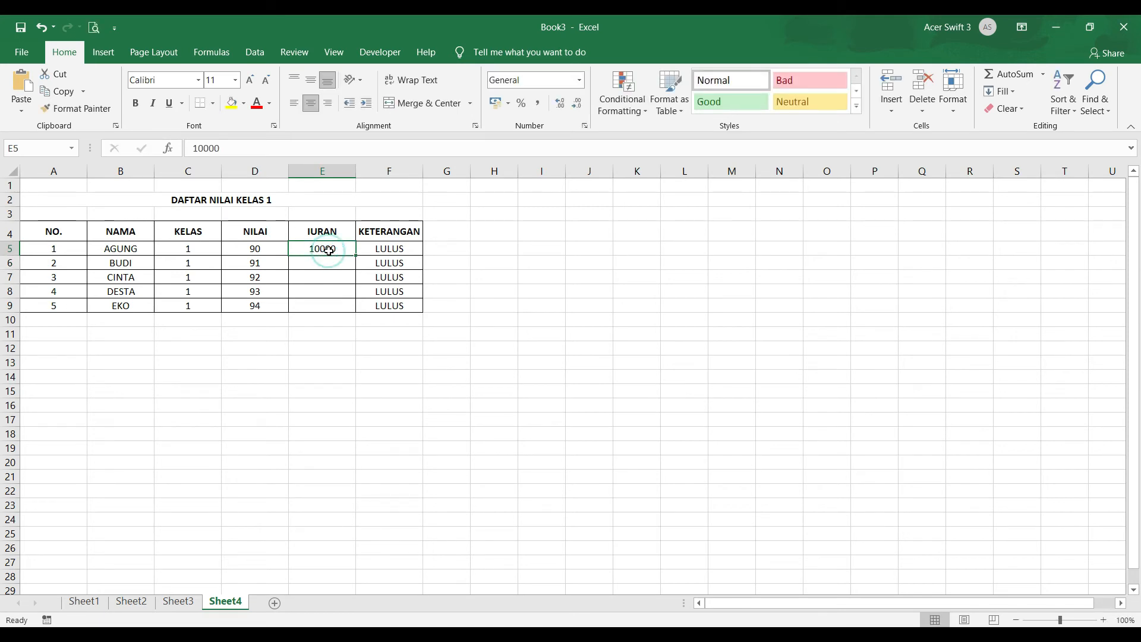
{"action": "left_click_drag", "start_coordinate": [358, 256], "coordinate": [350, 311]}
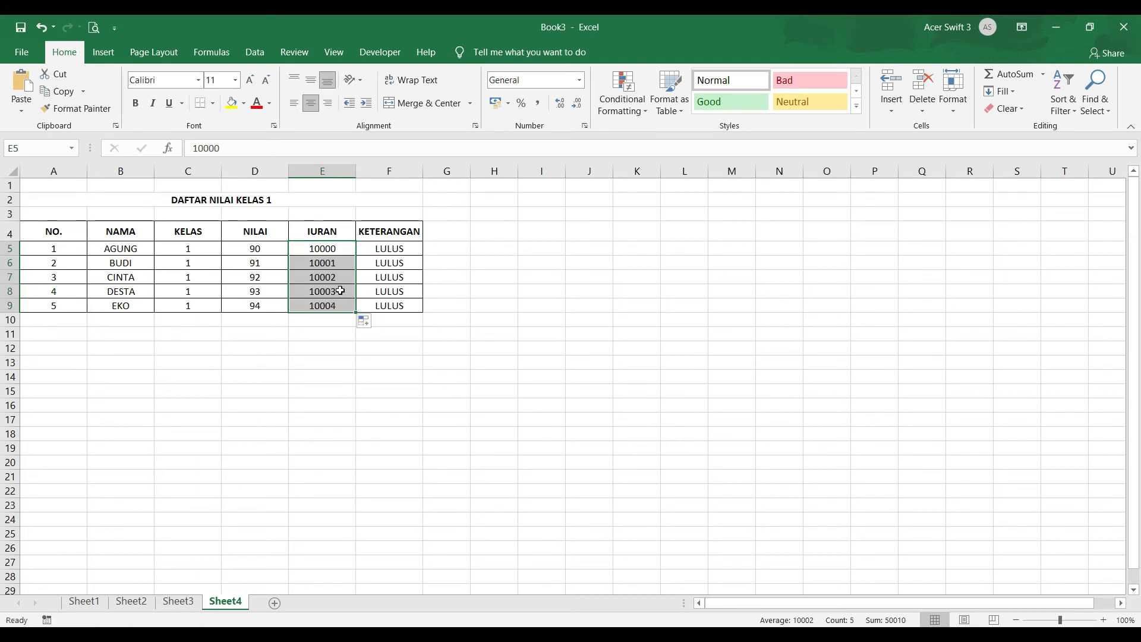
Step: Re-enter 10000 as the IURAN amount in cell E5
{"action": "left_click", "coordinate": [320, 251]}
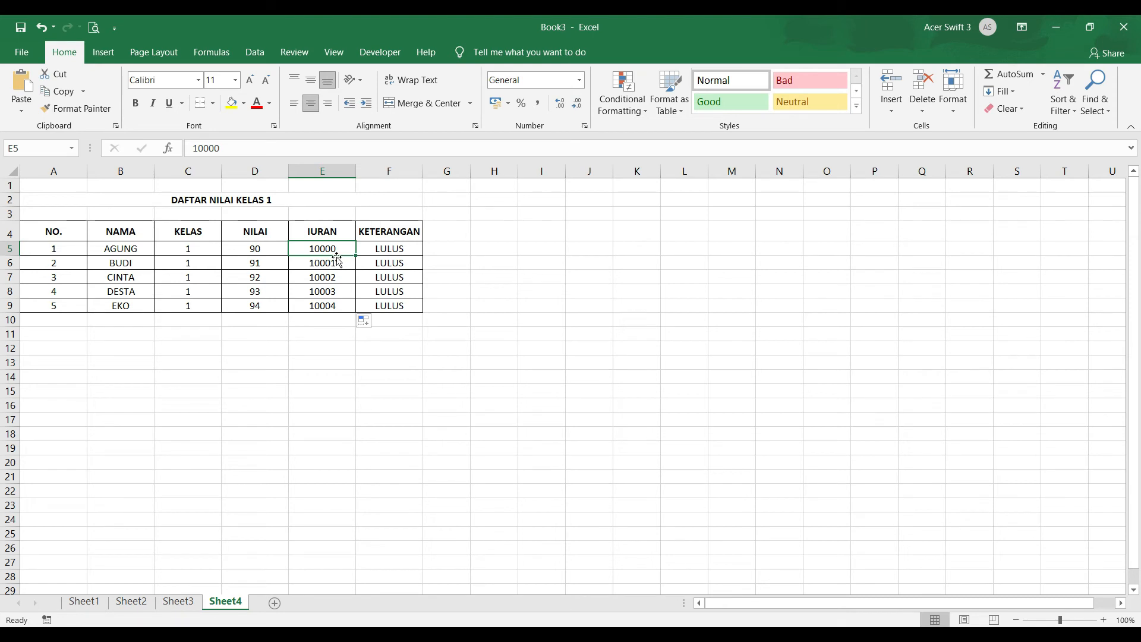
{"action": "type", "text": "10"}
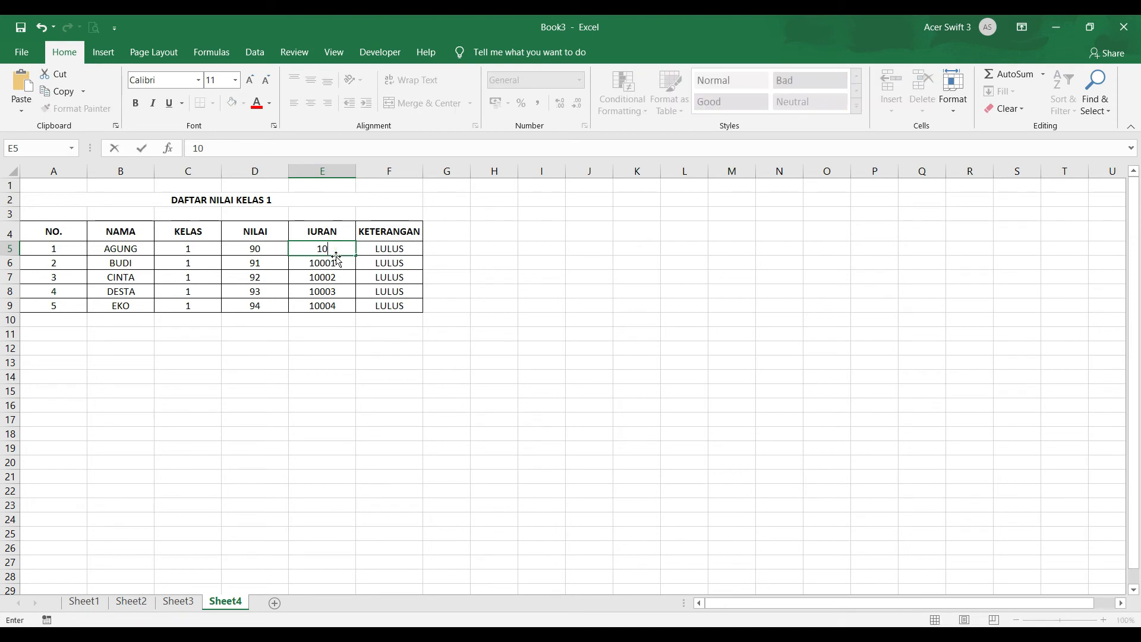
{"action": "type", "text": "000"}
{"action": "key", "text": "Return"}
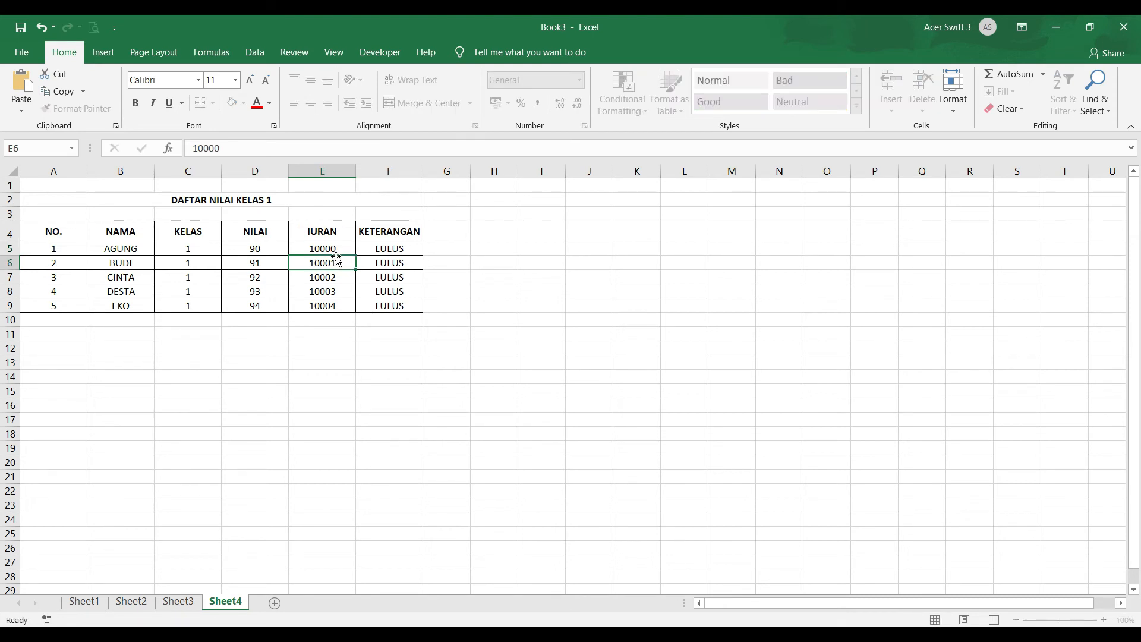
Step: Apply the Rp English (Indonesia) accounting format to the IURAN amounts in E5:E9 and widen column E
{"action": "left_click", "coordinate": [337, 250]}
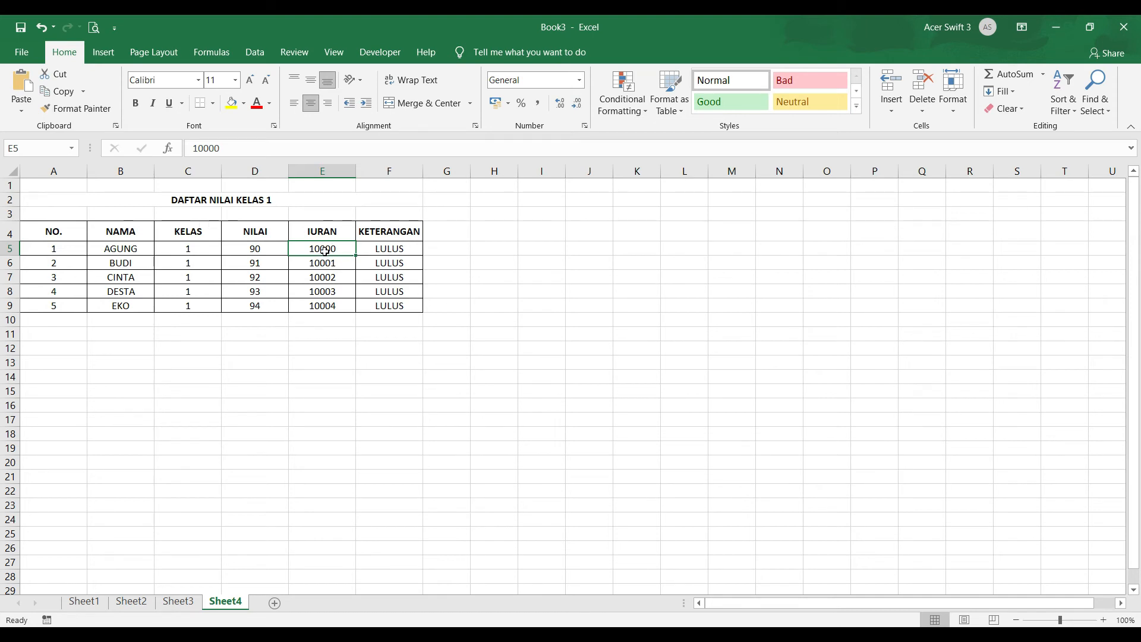
{"action": "left_click_drag", "start_coordinate": [326, 250], "coordinate": [327, 305]}
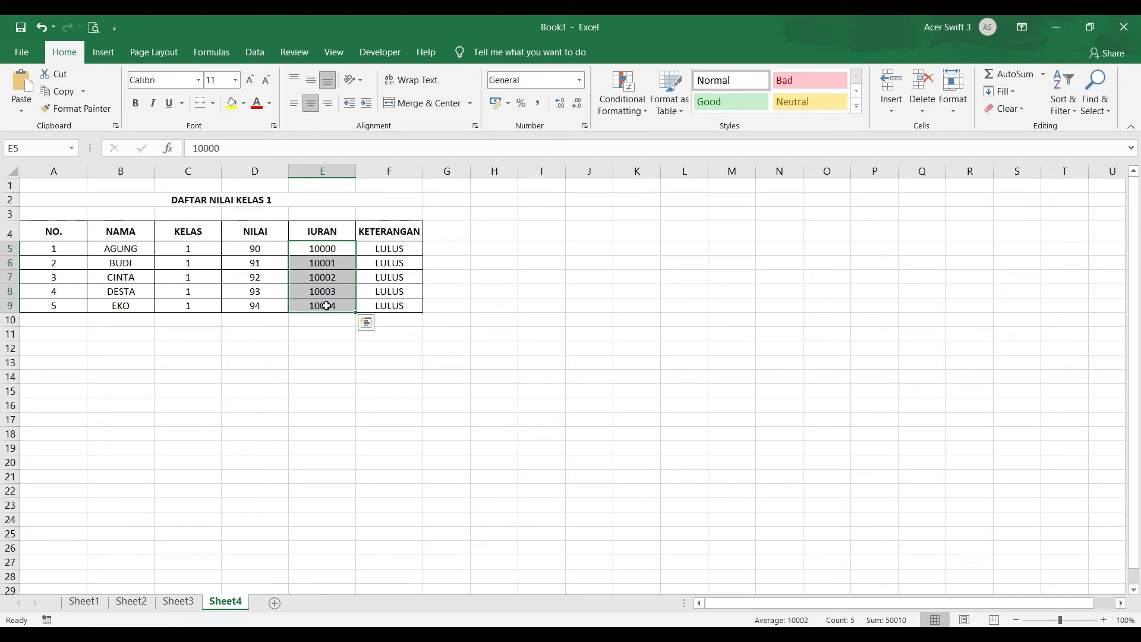
{"action": "left_click_drag", "start_coordinate": [323, 245], "coordinate": [323, 307]}
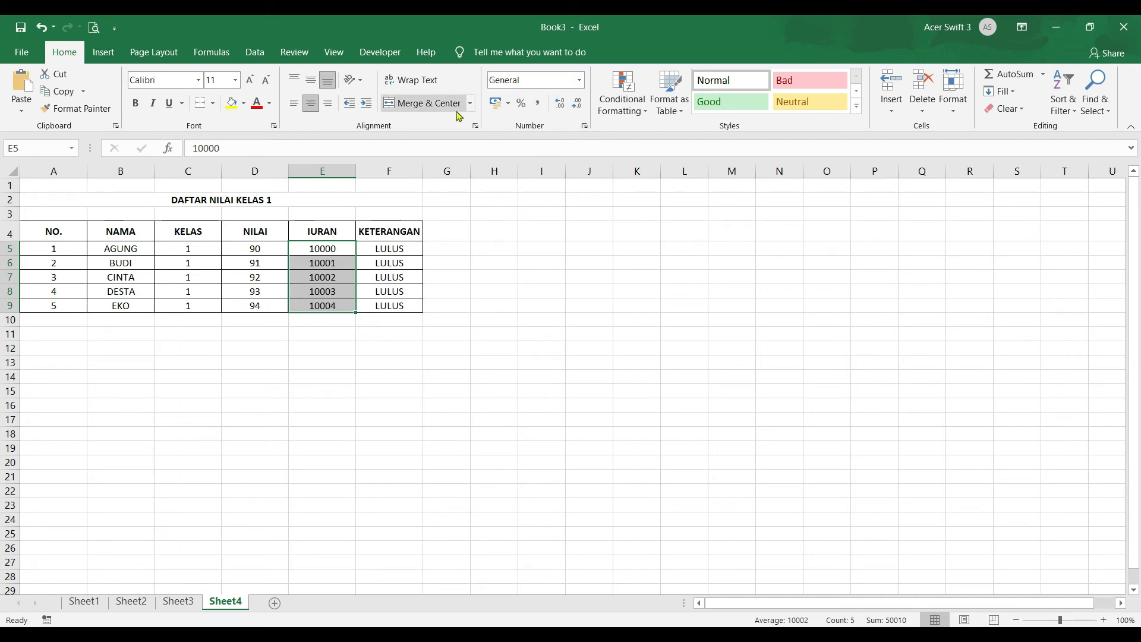
{"action": "left_click", "coordinate": [510, 106]}
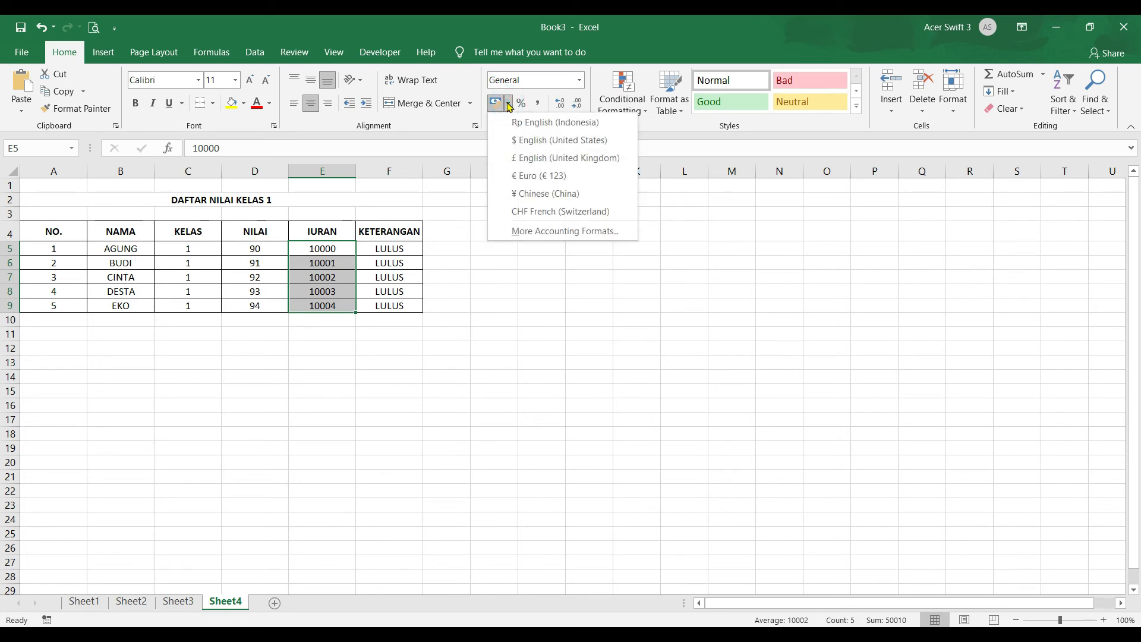
{"action": "left_click", "coordinate": [510, 106]}
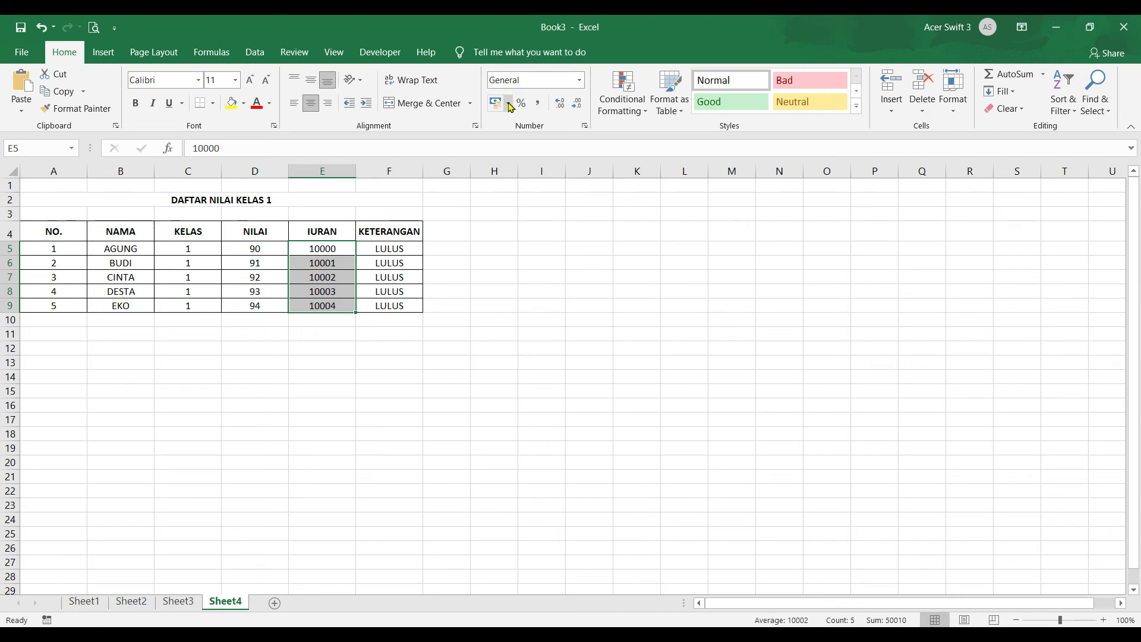
{"action": "left_click", "coordinate": [510, 106]}
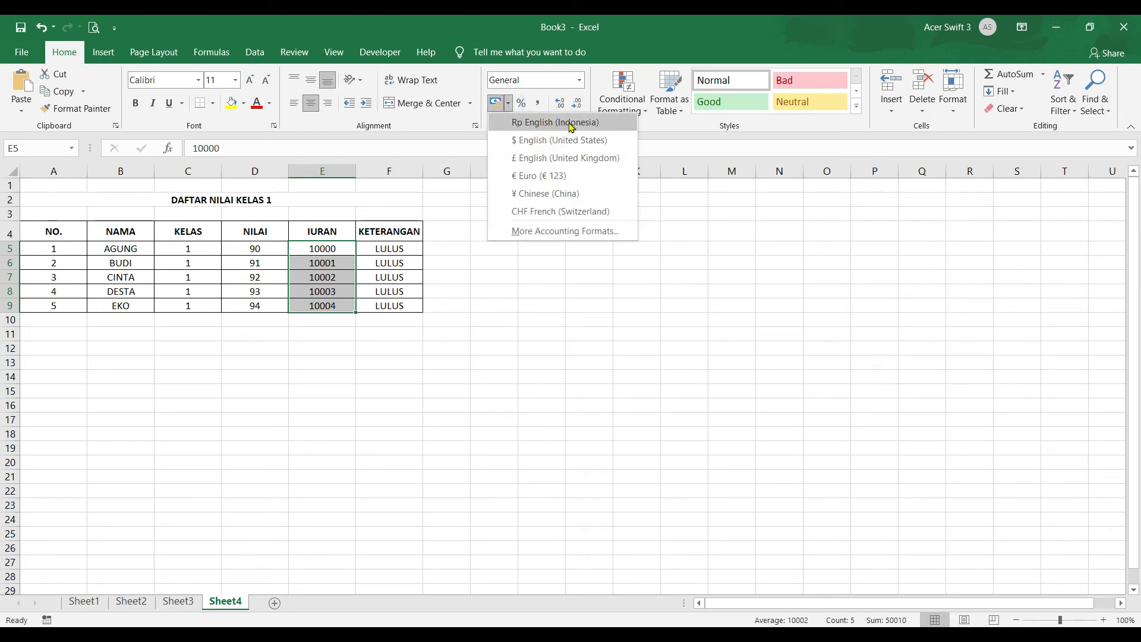
{"action": "left_click", "coordinate": [524, 123]}
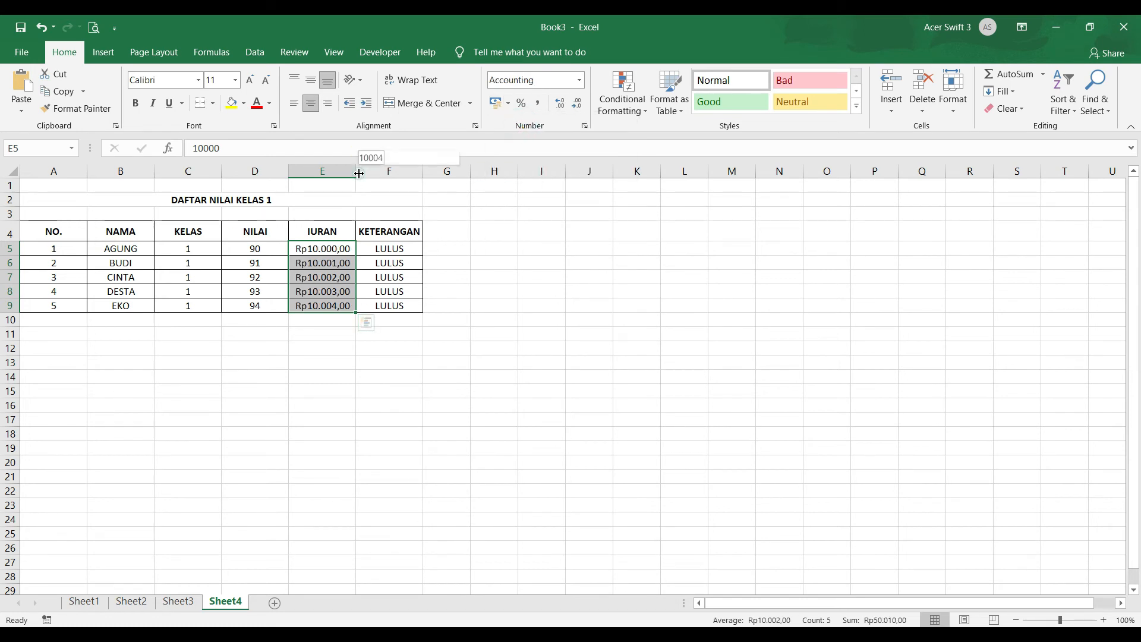
{"action": "left_click_drag", "start_coordinate": [359, 173], "coordinate": [377, 173]}
{"action": "left_click", "coordinate": [350, 277]}
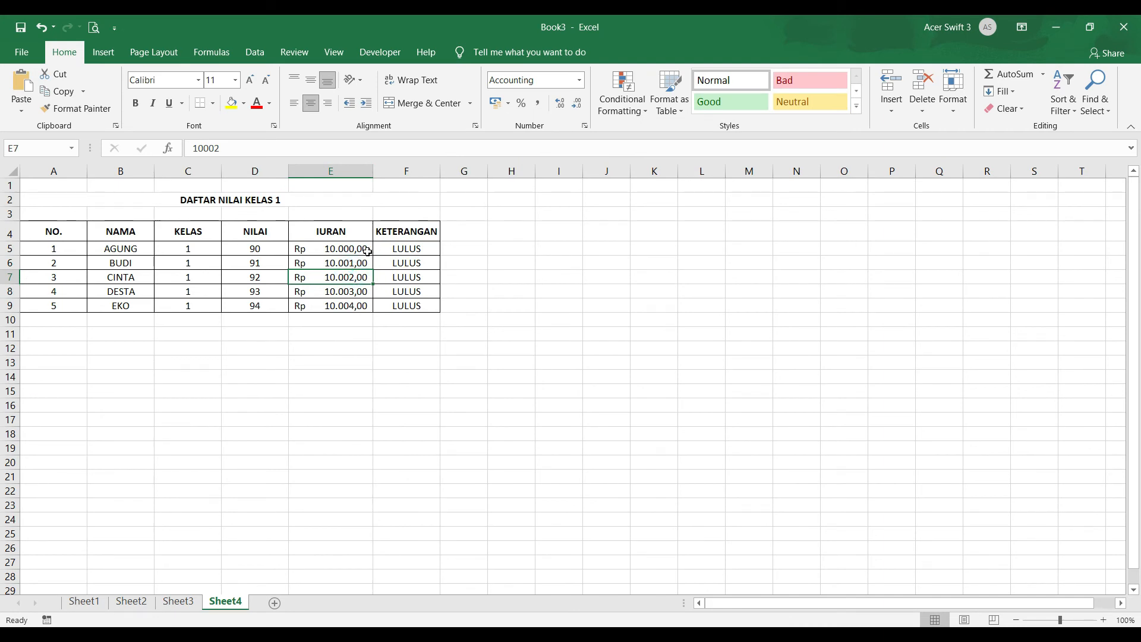
Step: Increase and reduce the decimal places of the IURAN amounts in E5:E9, finishing at two decimals
{"action": "left_click_drag", "start_coordinate": [367, 251], "coordinate": [363, 309]}
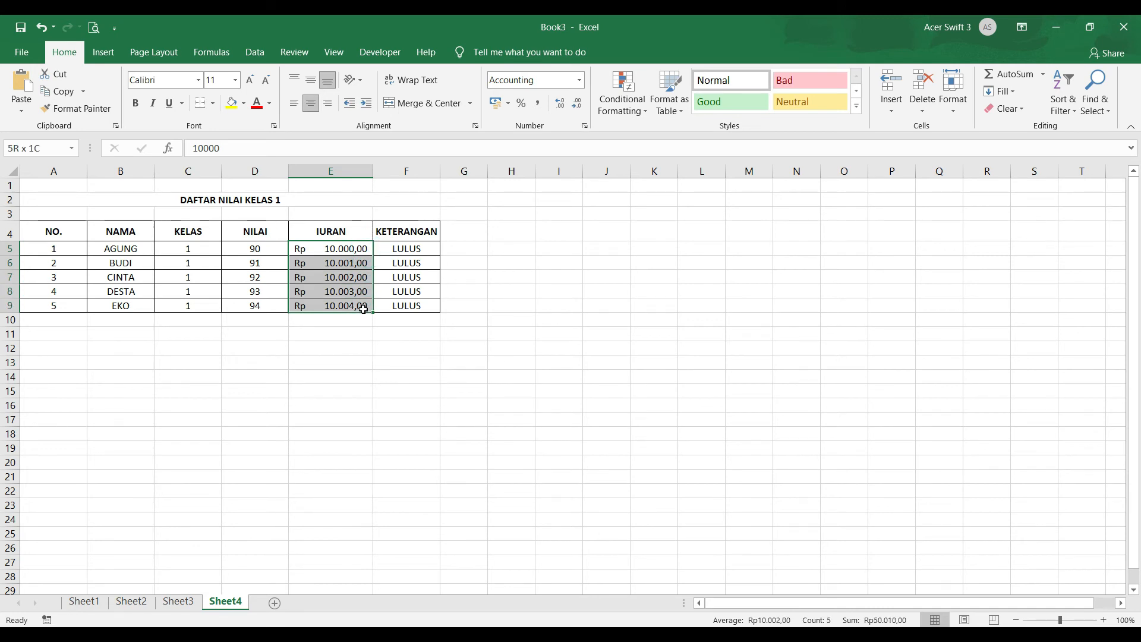
{"action": "left_click_drag", "start_coordinate": [364, 308], "coordinate": [363, 308]}
{"action": "left_click", "coordinate": [558, 105]}
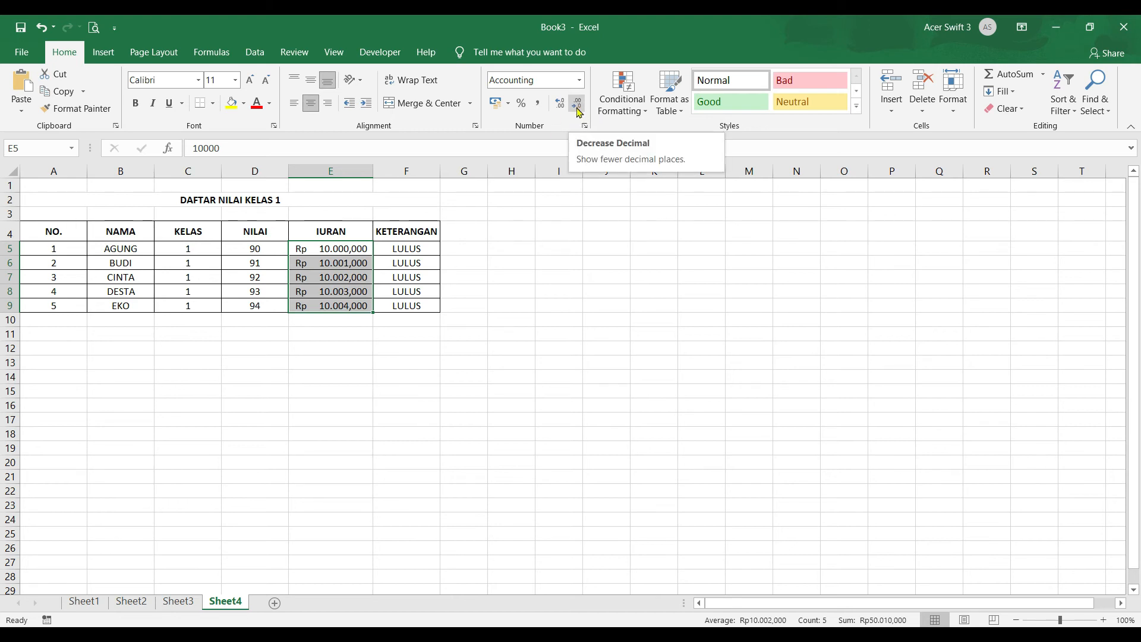
{"action": "left_click", "coordinate": [578, 106]}
{"action": "left_click", "coordinate": [577, 106]}
{"action": "left_click", "coordinate": [577, 106]}
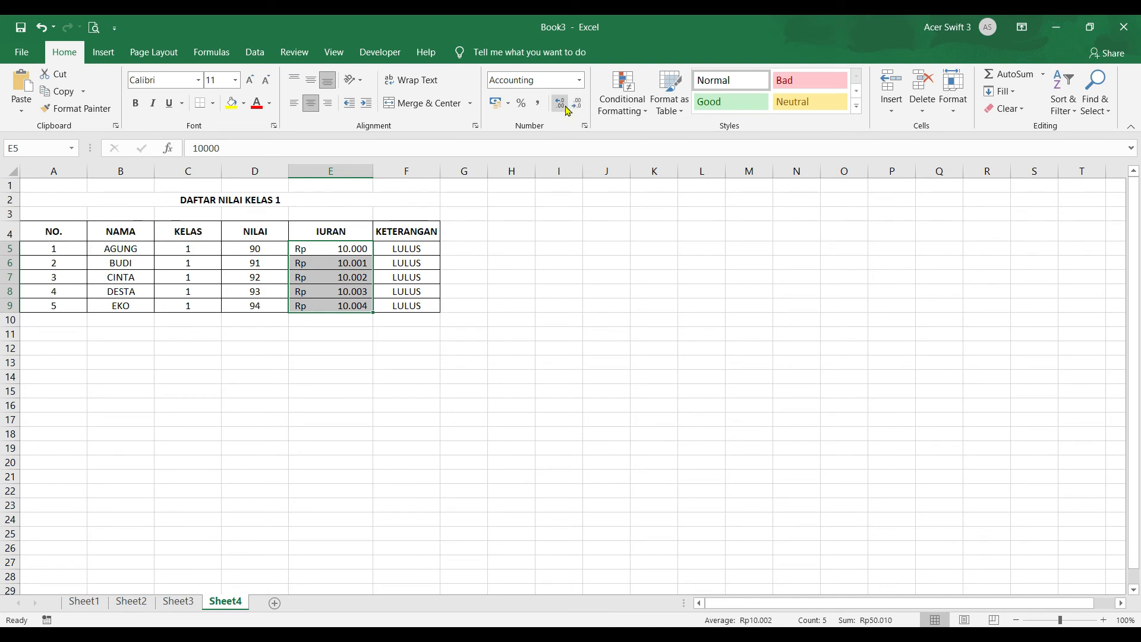
{"action": "left_click", "coordinate": [567, 109]}
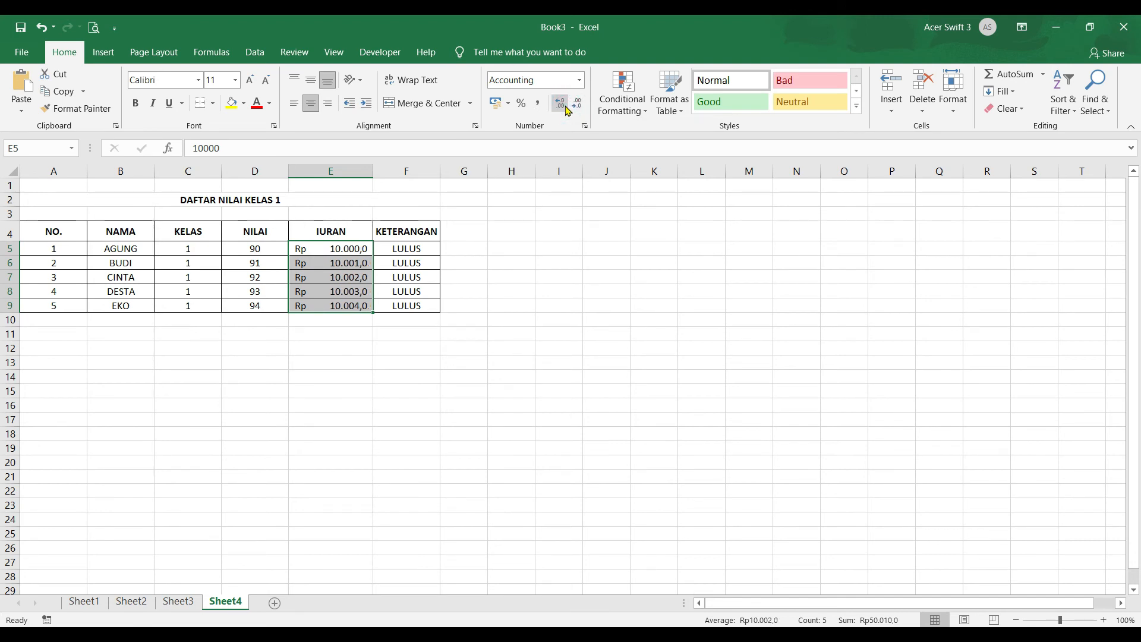
{"action": "left_click", "coordinate": [567, 110]}
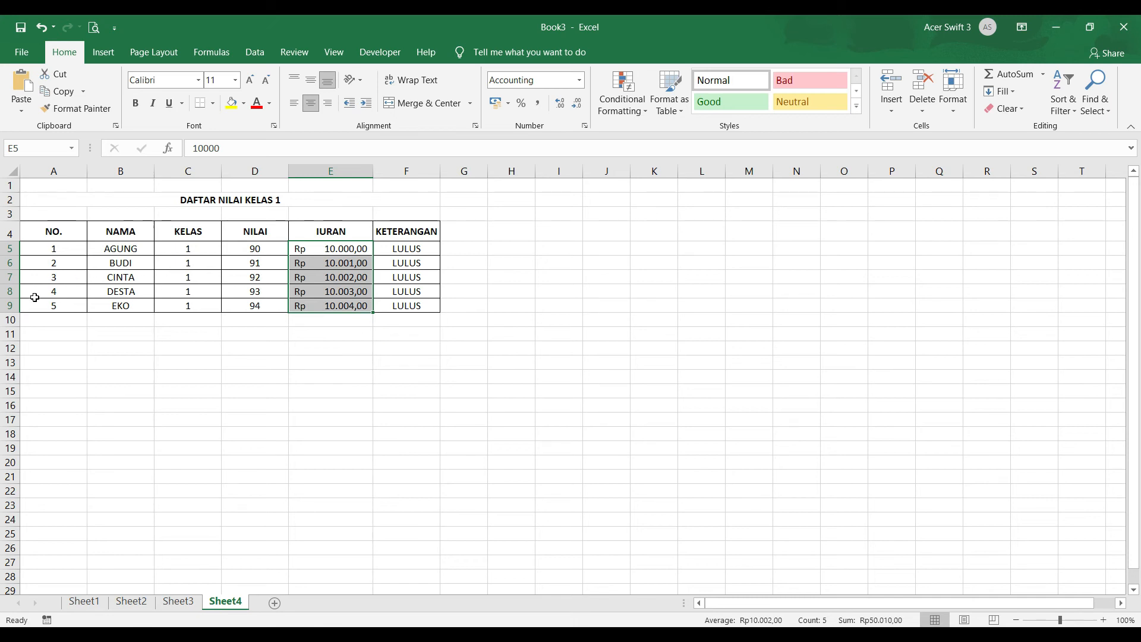
Step: Apply the Good cell style to the table header cells A4:F4
{"action": "left_click", "coordinate": [34, 231]}
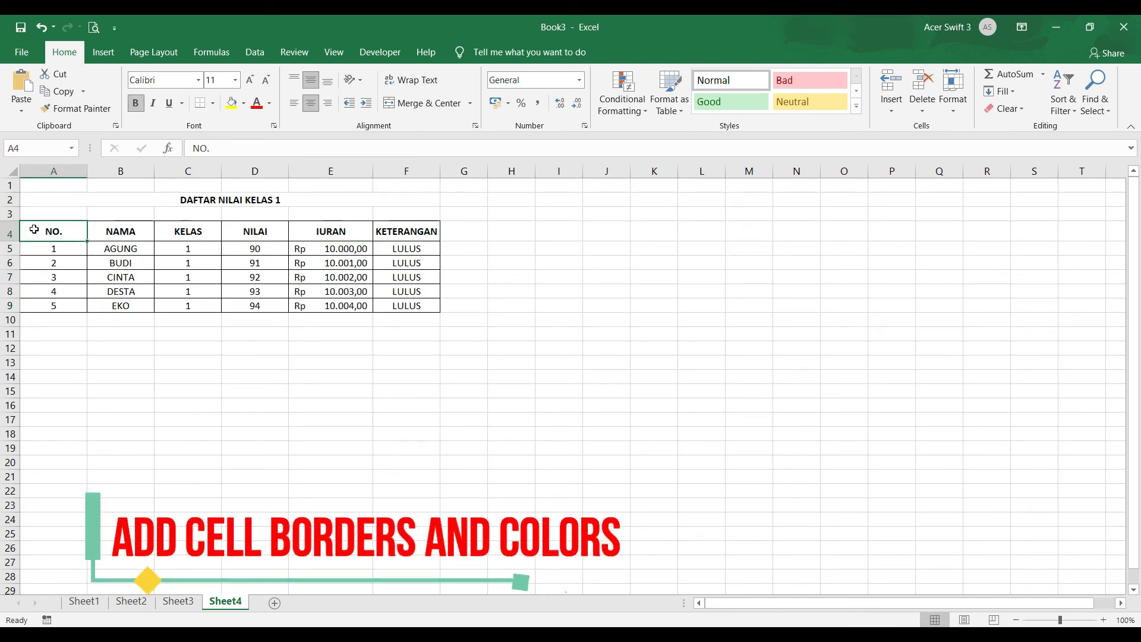
{"action": "left_click_drag", "start_coordinate": [56, 230], "coordinate": [402, 230]}
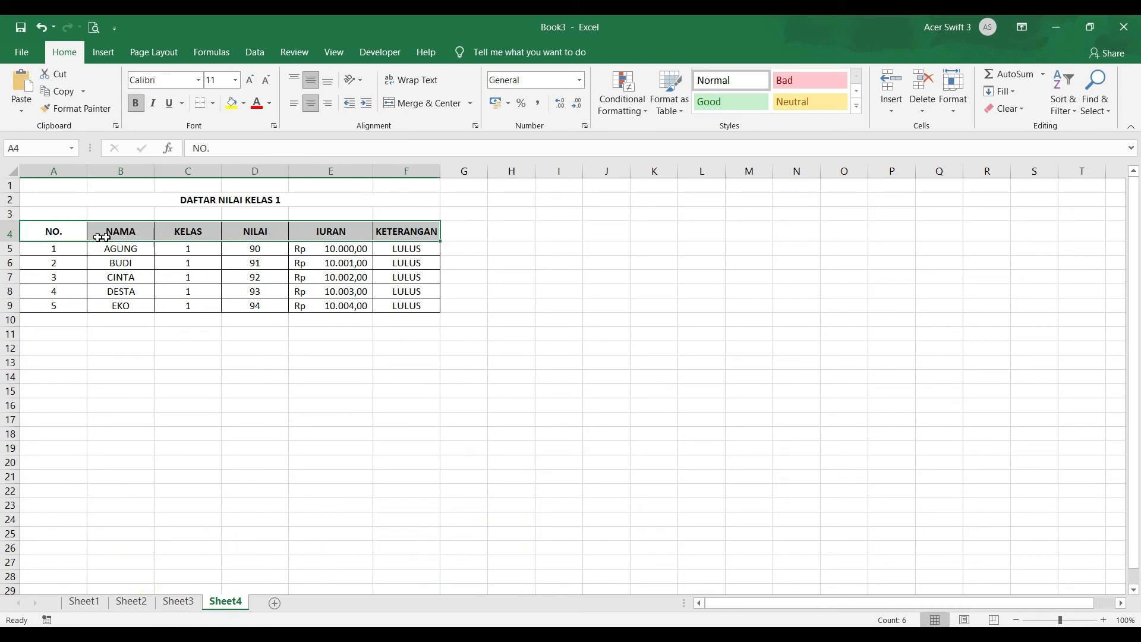
{"action": "left_click_drag", "start_coordinate": [51, 233], "coordinate": [407, 230]}
{"action": "left_click_drag", "start_coordinate": [407, 230], "coordinate": [406, 230]}
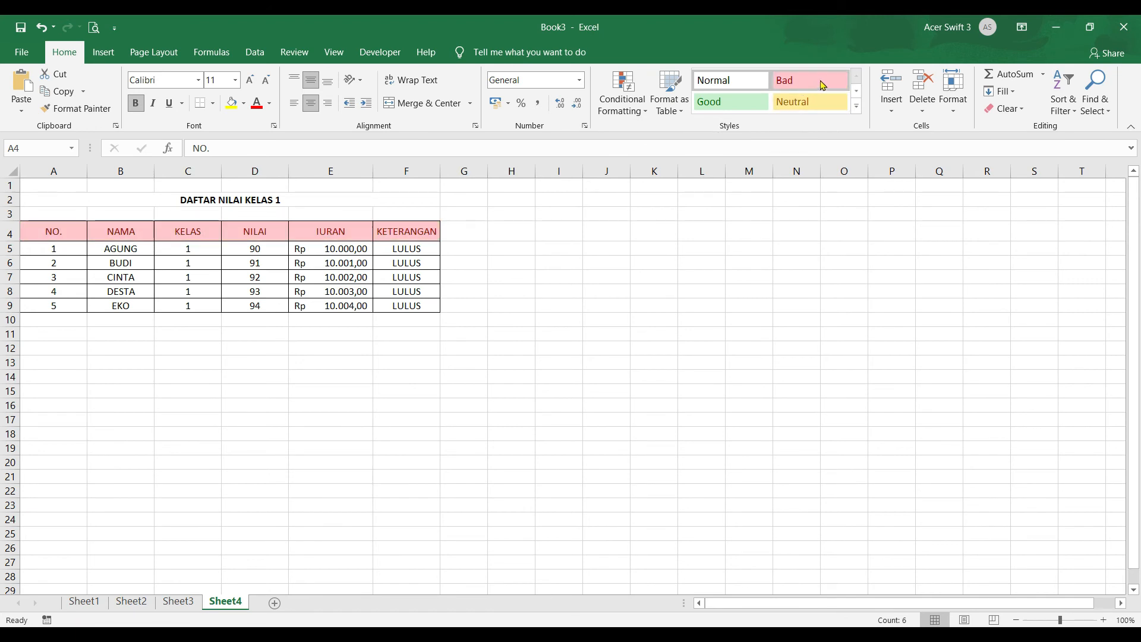
{"action": "left_click", "coordinate": [856, 91]}
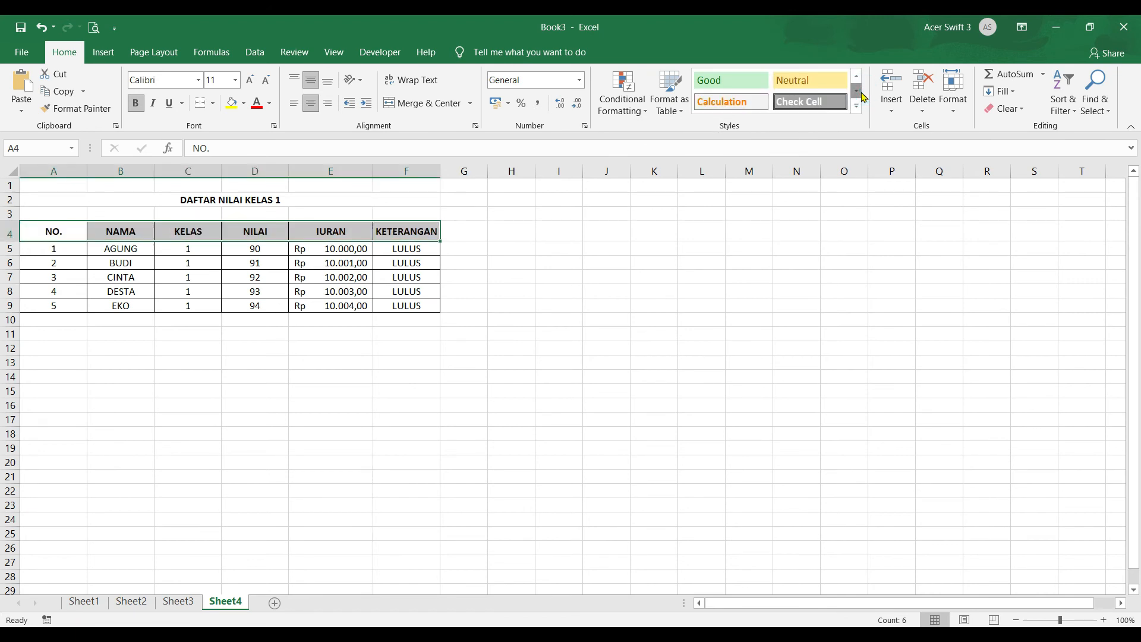
{"action": "left_click", "coordinate": [857, 91]}
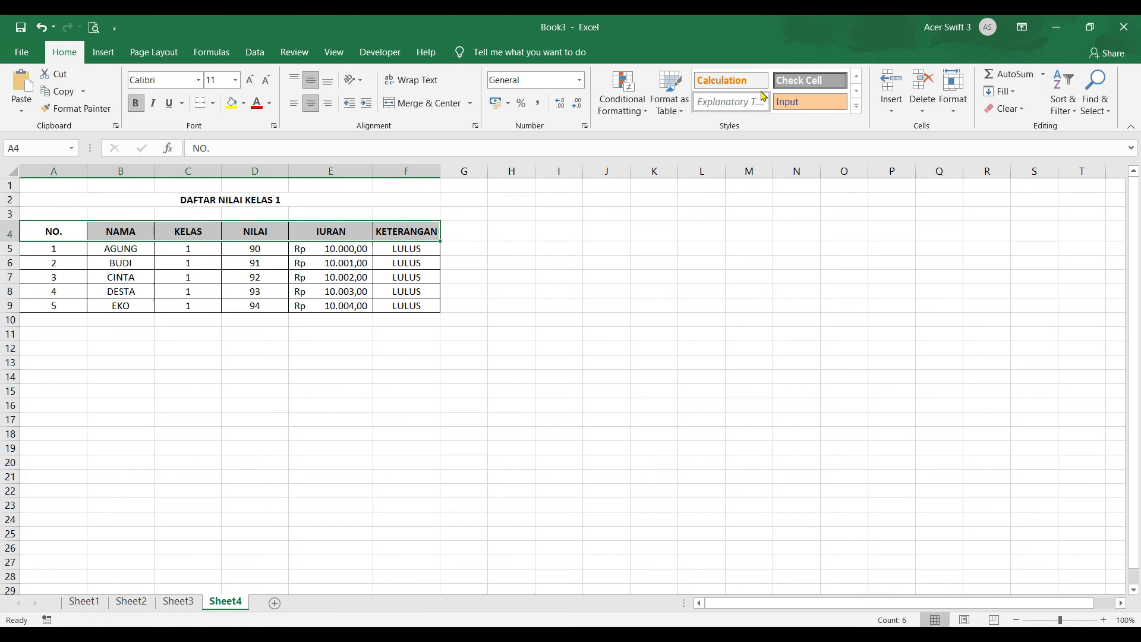
{"action": "left_click", "coordinate": [857, 76]}
{"action": "left_click", "coordinate": [713, 104]}
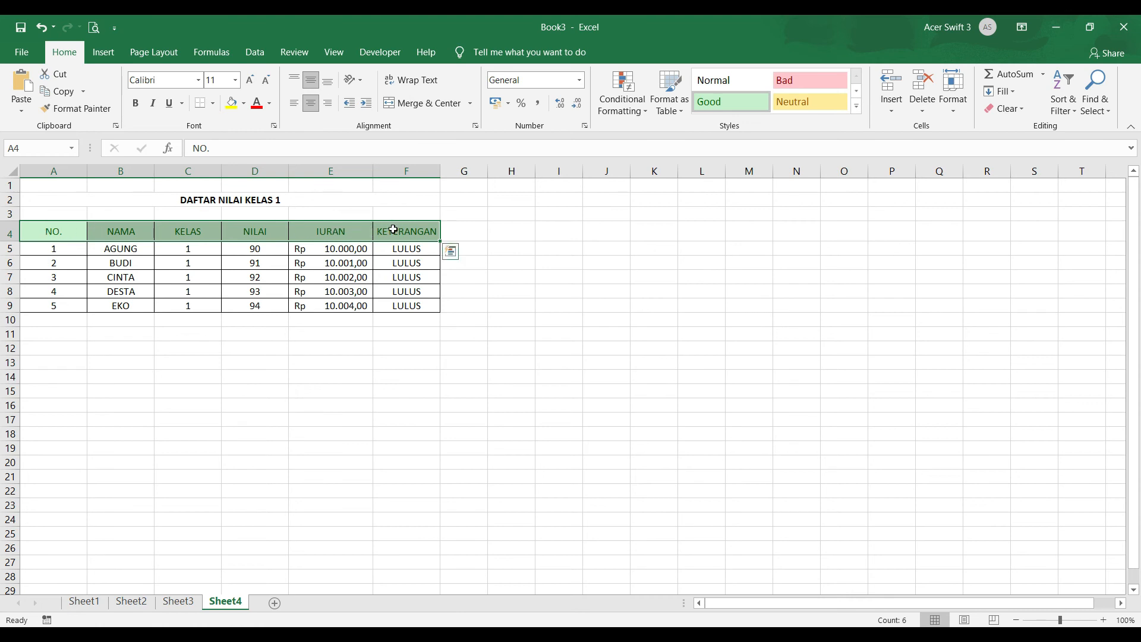
Step: Set the header text in A4:F4 to red and make it bold
{"action": "left_click", "coordinate": [267, 107]}
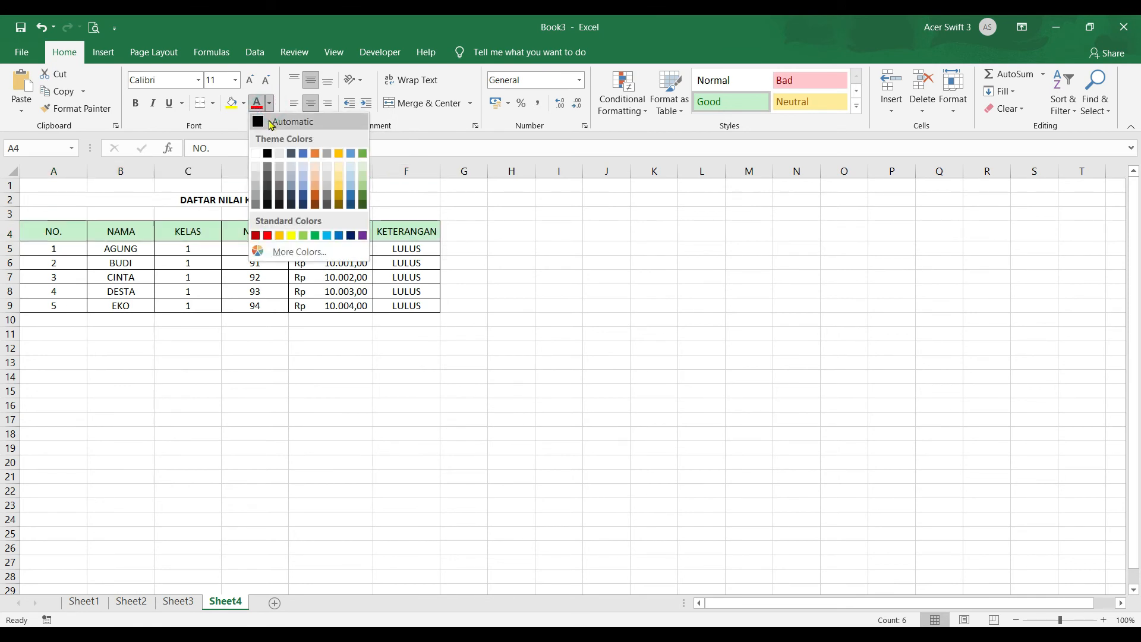
{"action": "left_click", "coordinate": [269, 121]}
{"action": "left_click", "coordinate": [269, 104]}
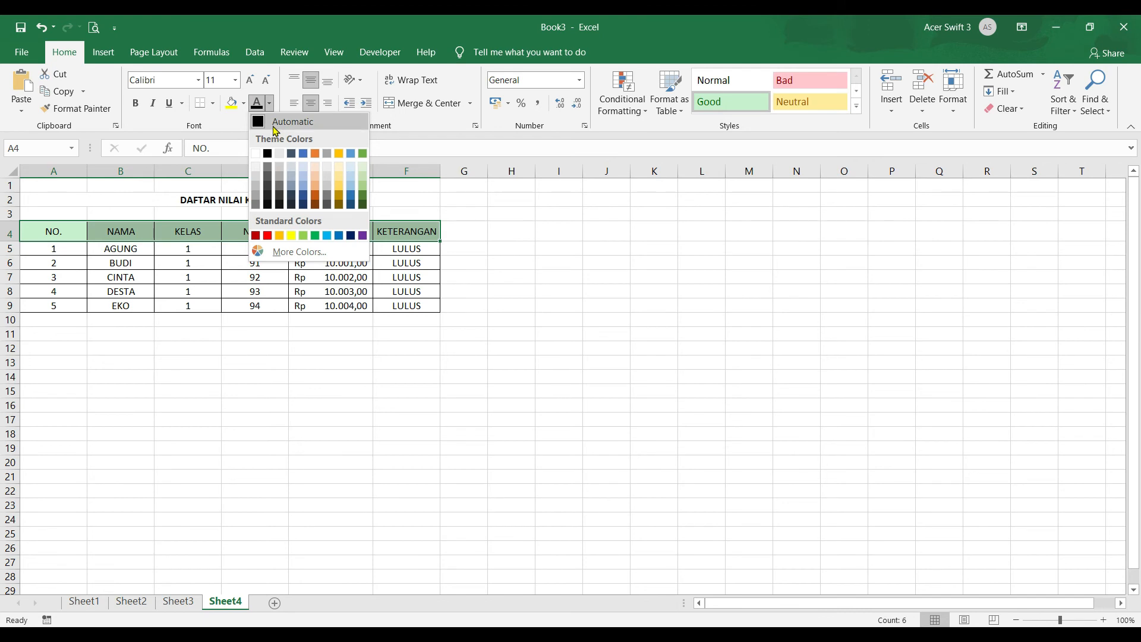
{"action": "left_click", "coordinate": [268, 235]}
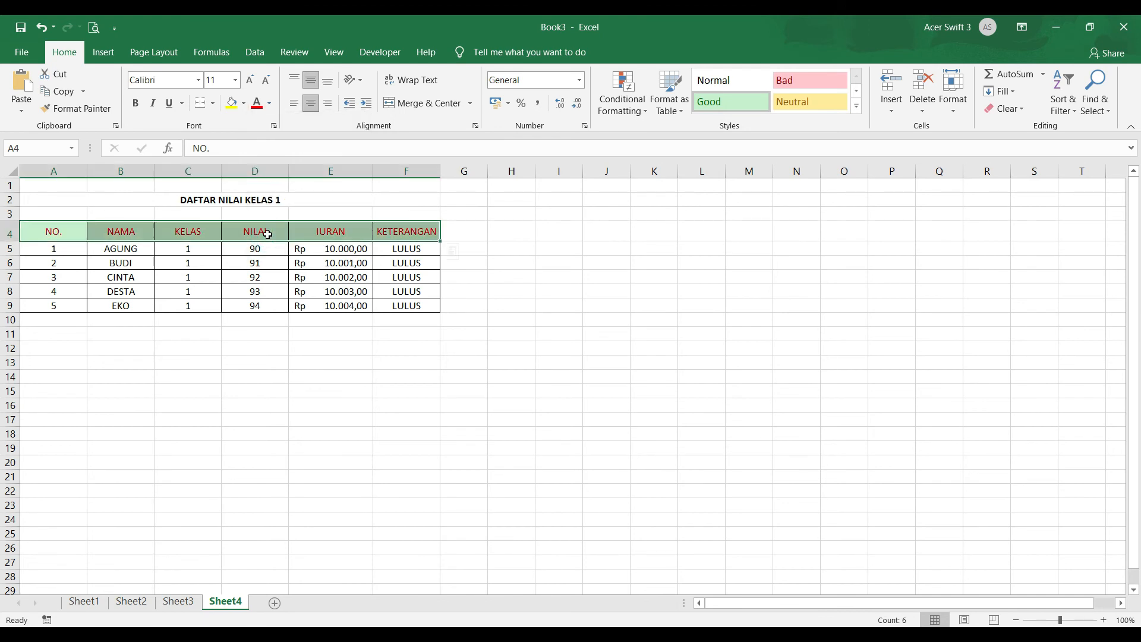
{"action": "left_click", "coordinate": [136, 106]}
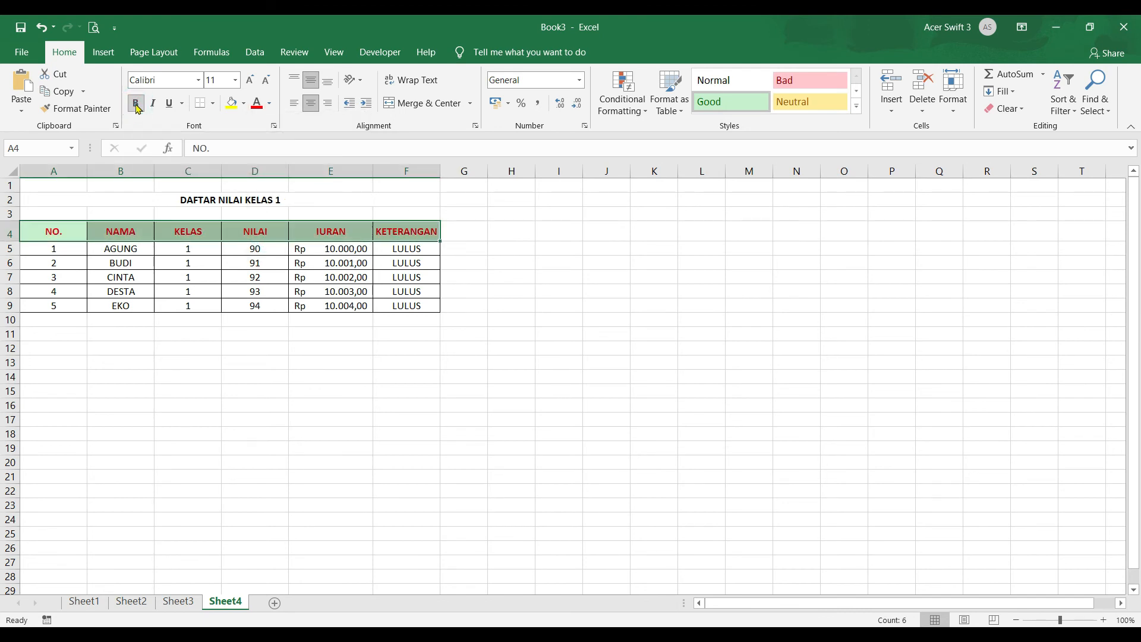
{"action": "left_click", "coordinate": [258, 277]}
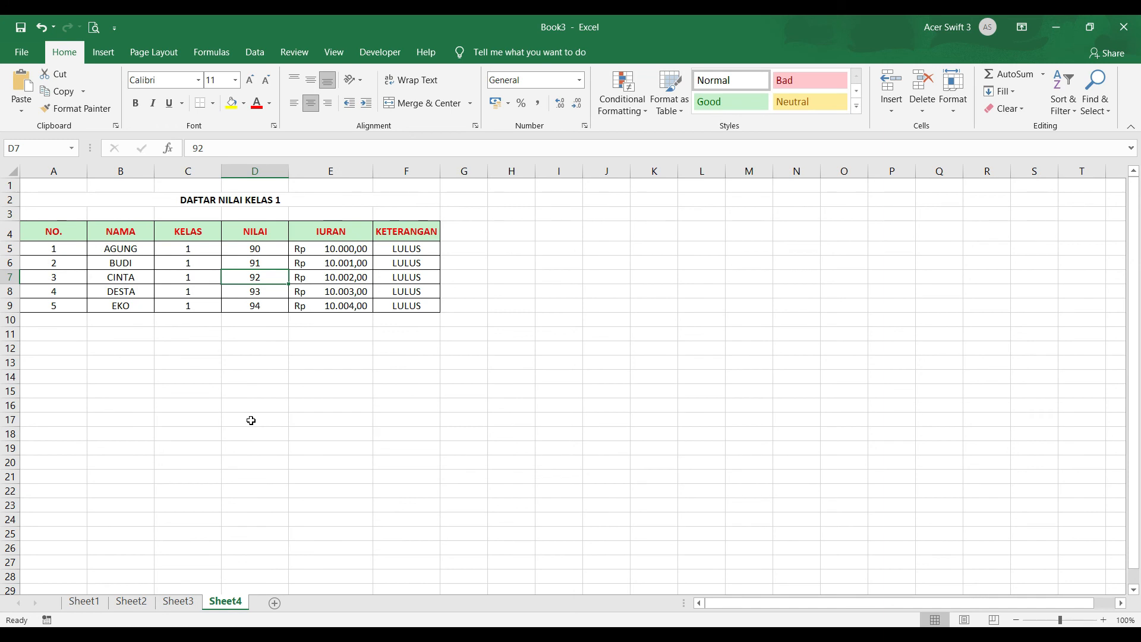
Step: Open the print preview of the grade list sheet
{"action": "left_click", "coordinate": [21, 57]}
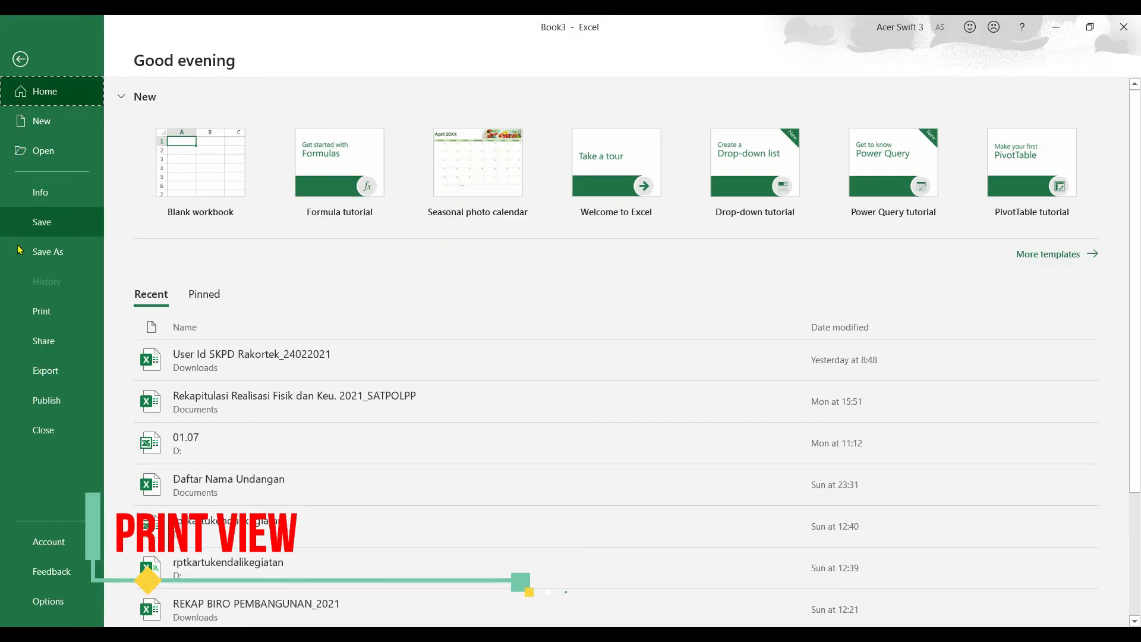
{"action": "left_click", "coordinate": [34, 317]}
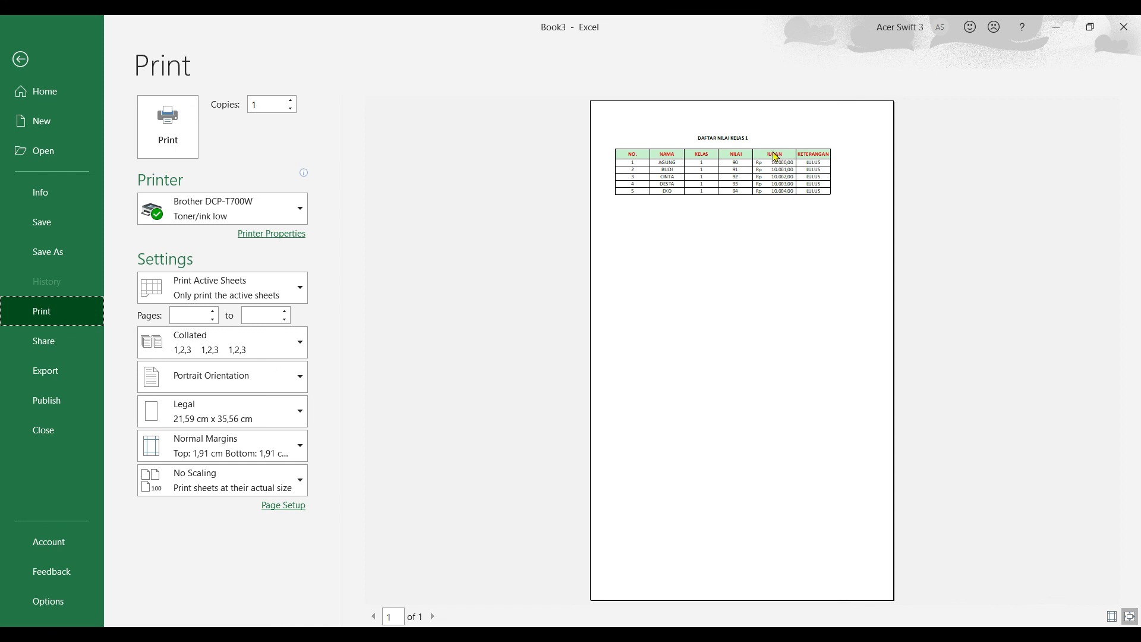
Step: Choose the Brother DCP-T700W printer and portrait orientation for the grade list printout
{"action": "left_click", "coordinate": [275, 210]}
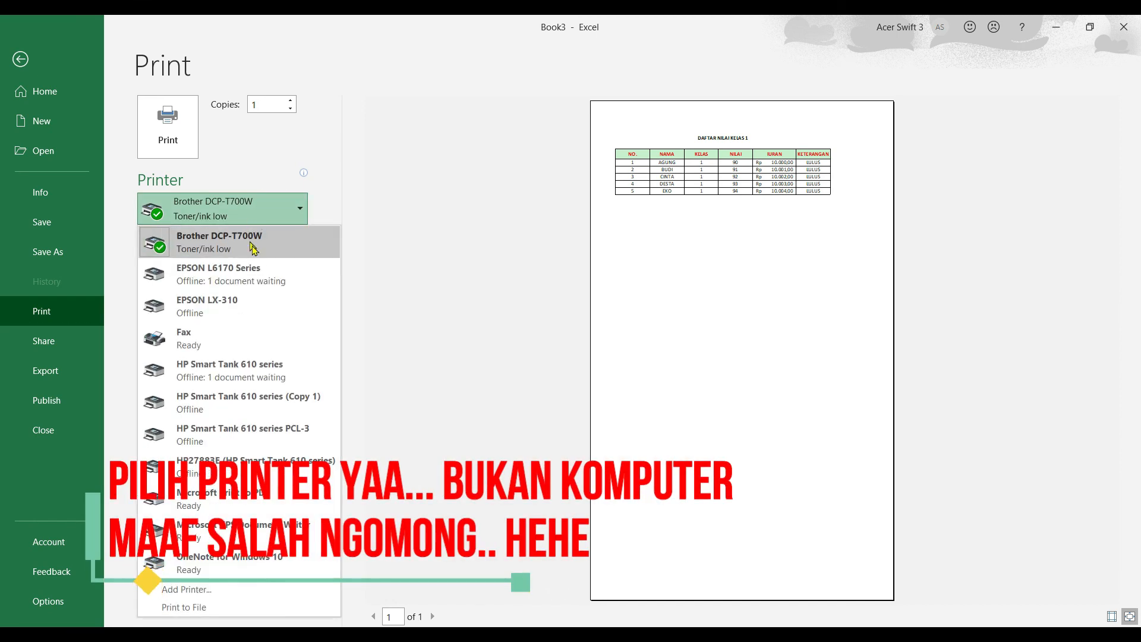
{"action": "left_click", "coordinate": [248, 244]}
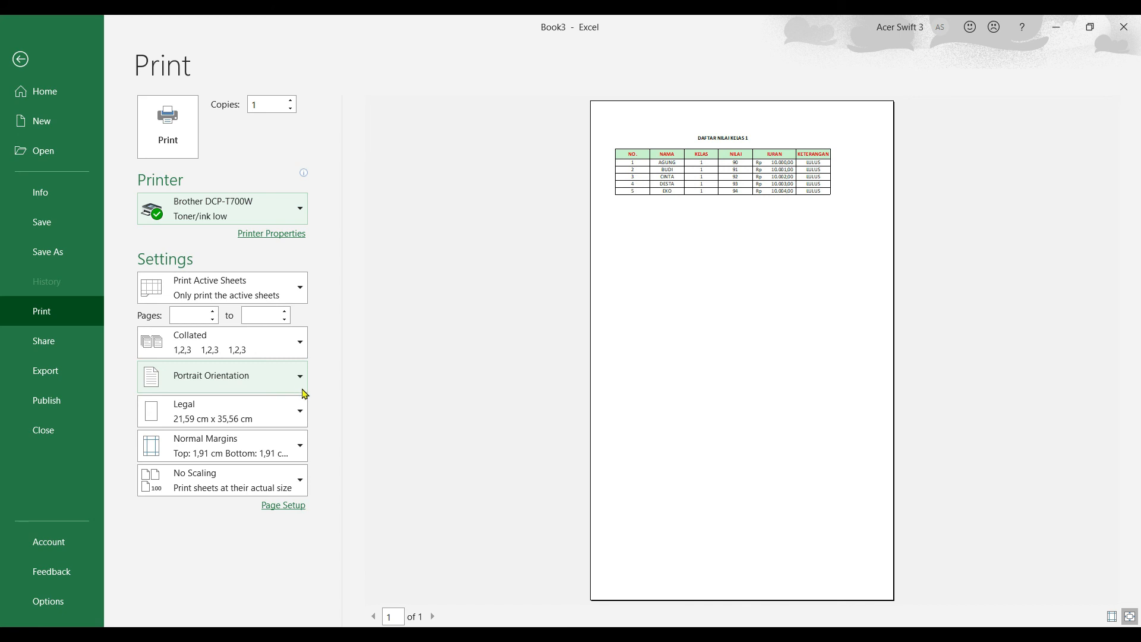
{"action": "left_click", "coordinate": [301, 392]}
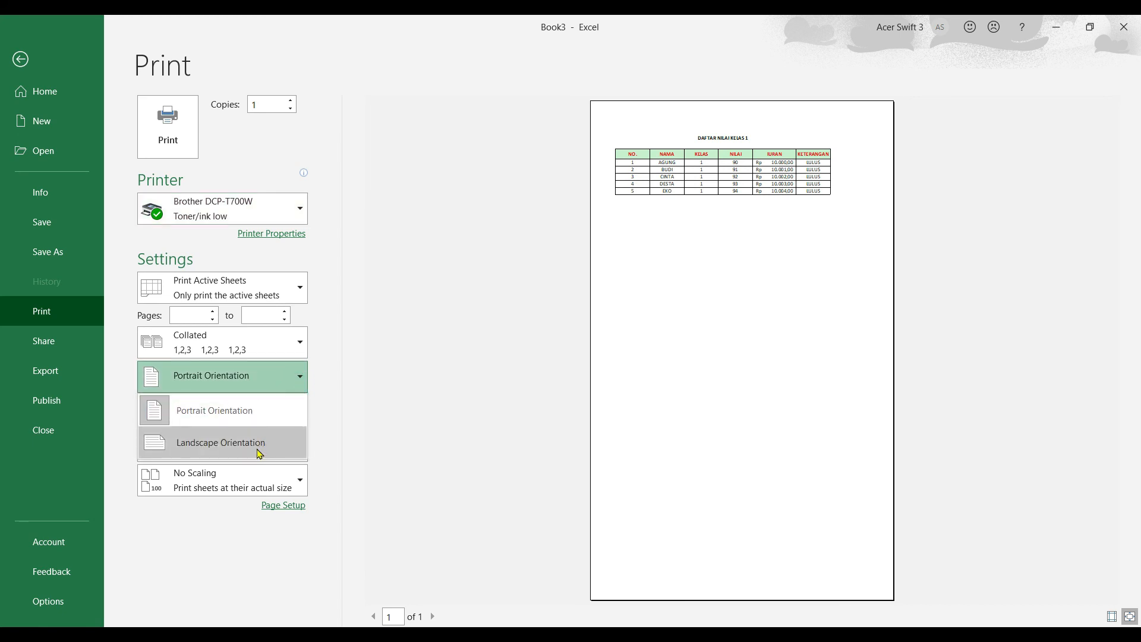
{"action": "left_click", "coordinate": [273, 377]}
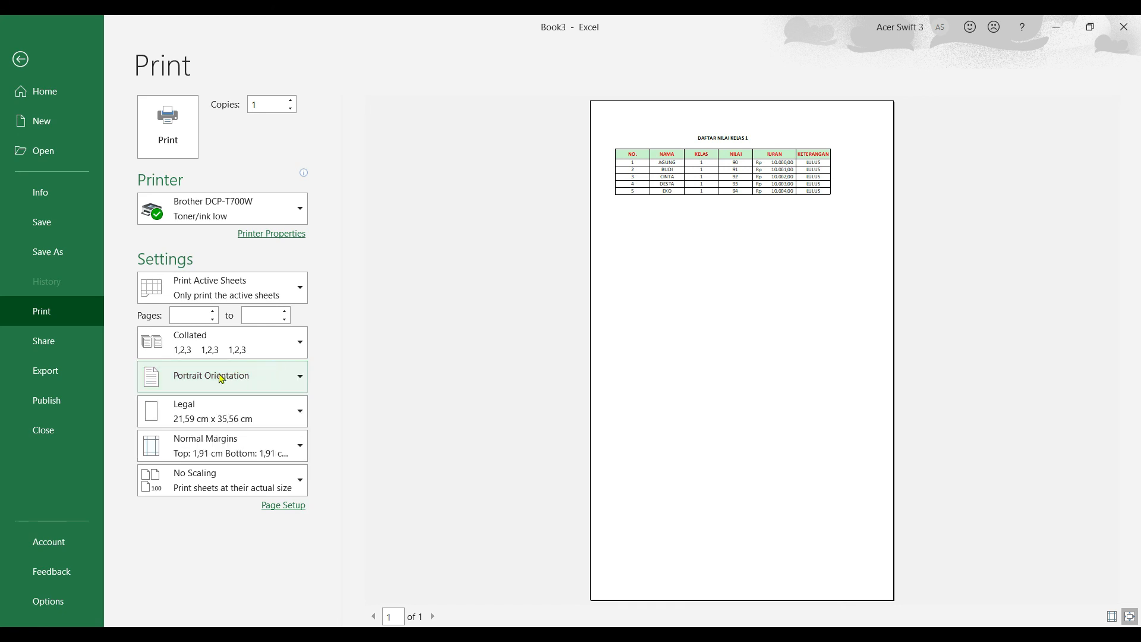
Step: Choose Legal paper size and Normal margins for the printout
{"action": "left_click", "coordinate": [287, 419]}
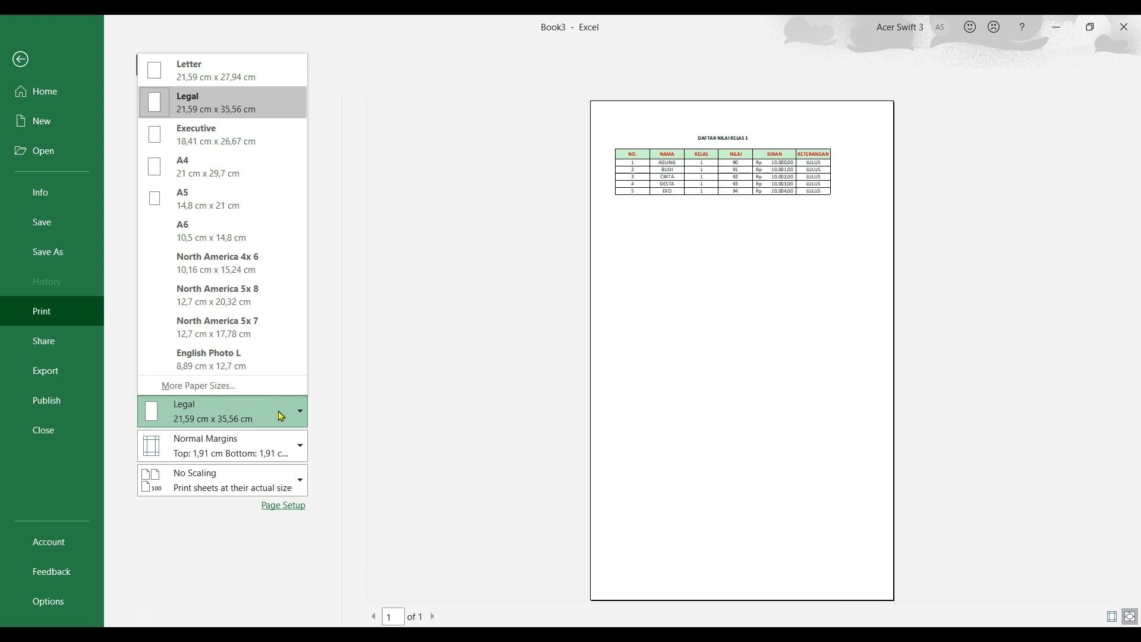
{"action": "left_click", "coordinate": [197, 110]}
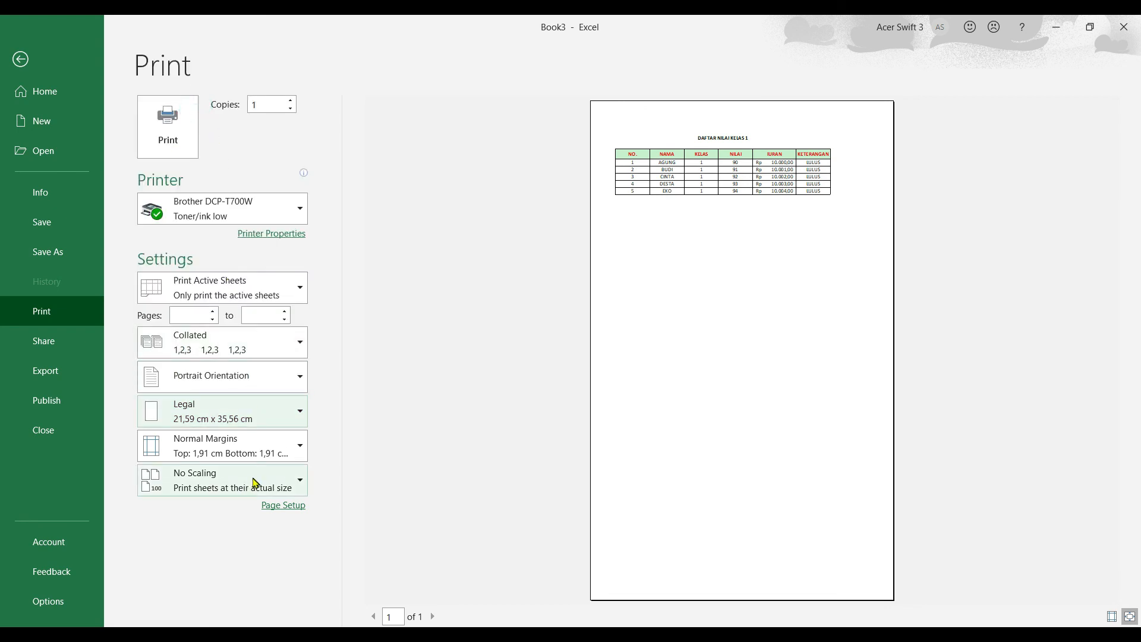
{"action": "left_click", "coordinate": [298, 454]}
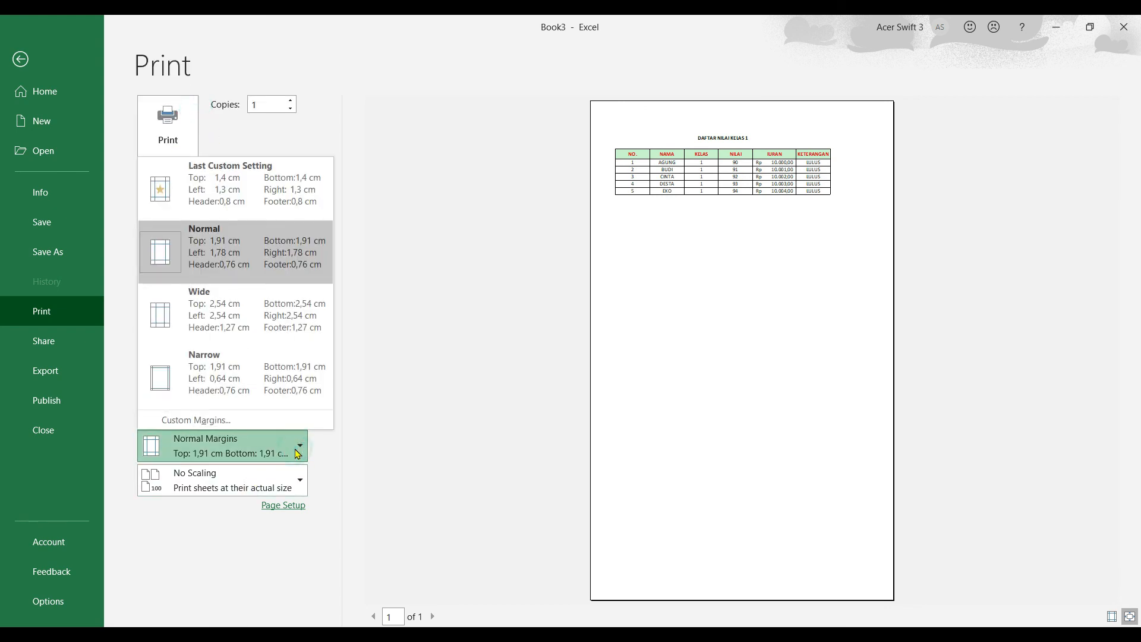
{"action": "left_click", "coordinate": [245, 269]}
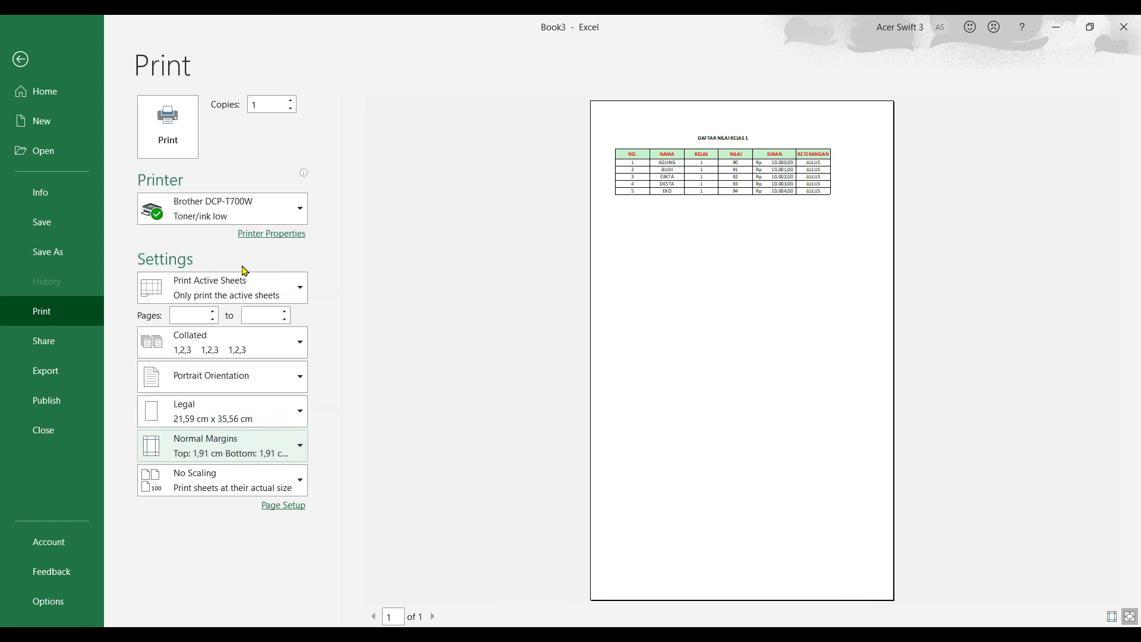
Step: In the page setup, set the scaling to fit 1 page wide by 1 tall
{"action": "left_click", "coordinate": [284, 506]}
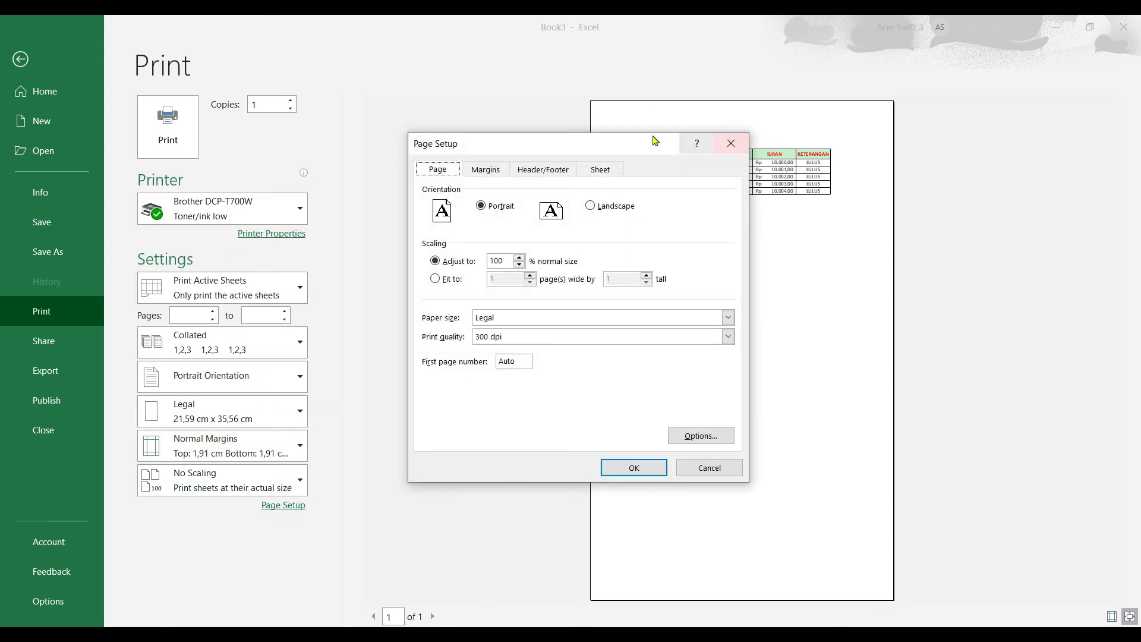
{"action": "left_click_drag", "start_coordinate": [654, 140], "coordinate": [455, 102]}
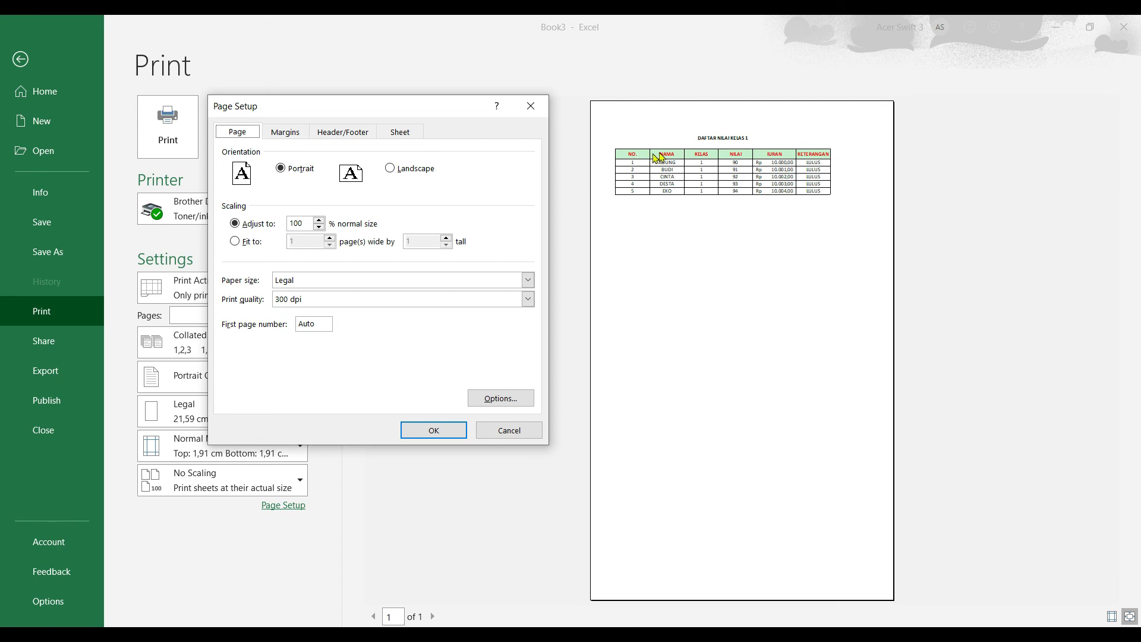
{"action": "left_click", "coordinate": [235, 241]}
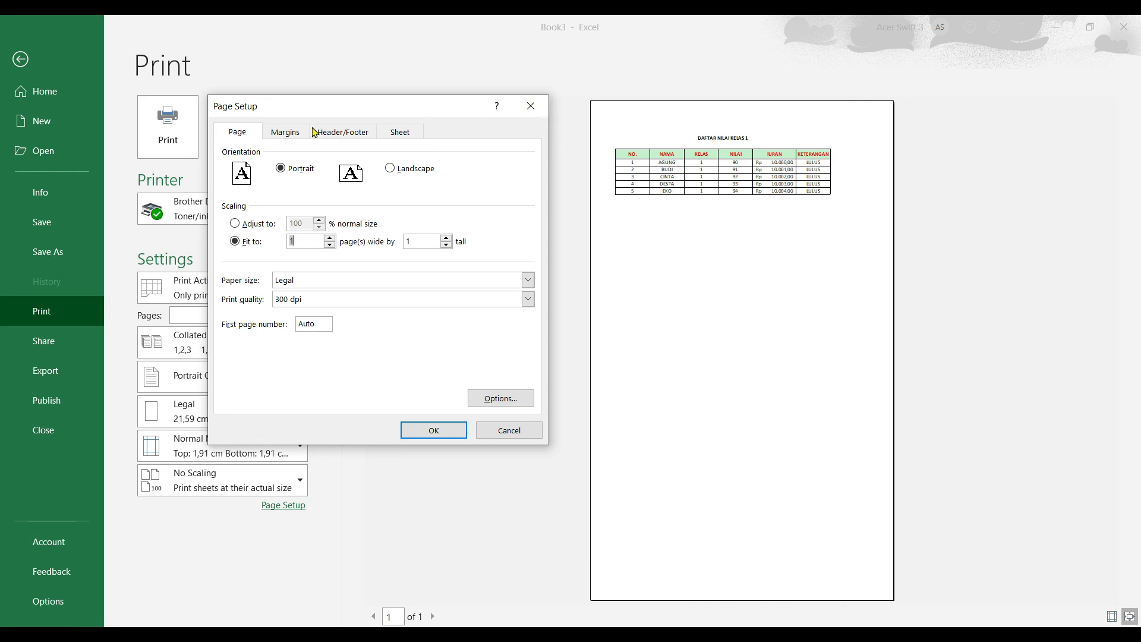
Step: Center the table horizontally on the page, apply the page setup, and return to the worksheet
{"action": "left_click", "coordinate": [293, 134]}
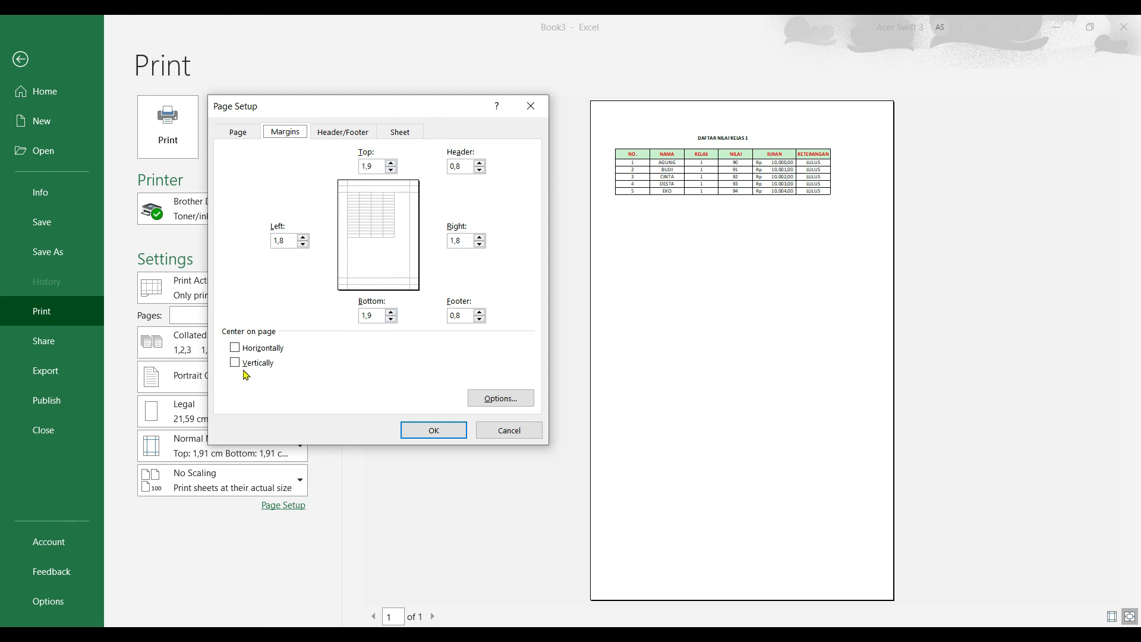
{"action": "left_click", "coordinate": [235, 349]}
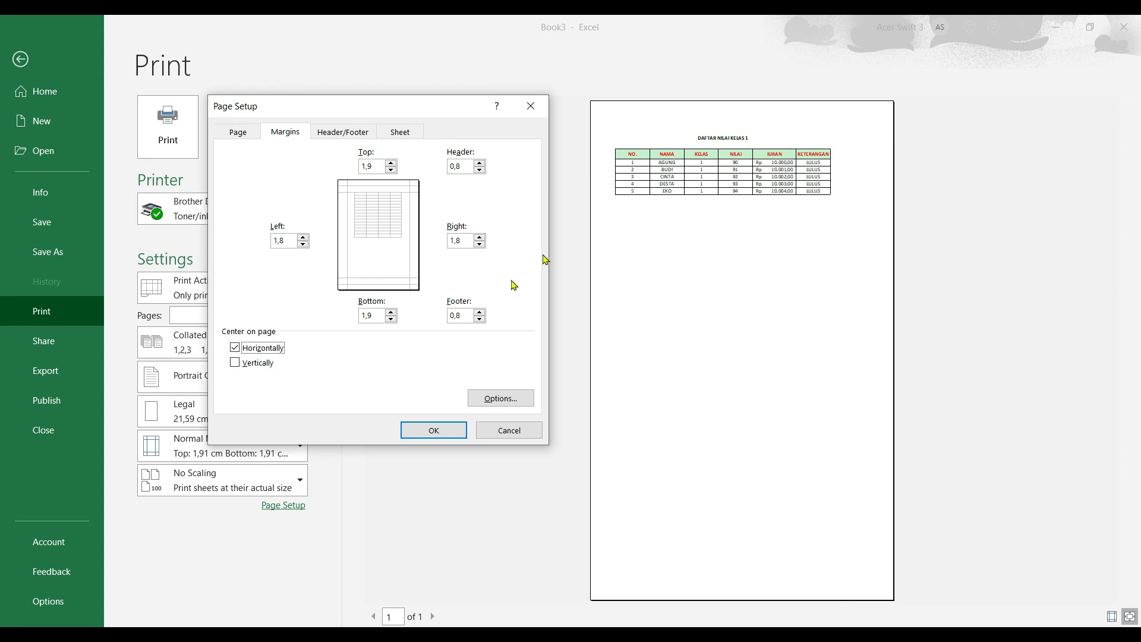
{"action": "left_click", "coordinate": [420, 432]}
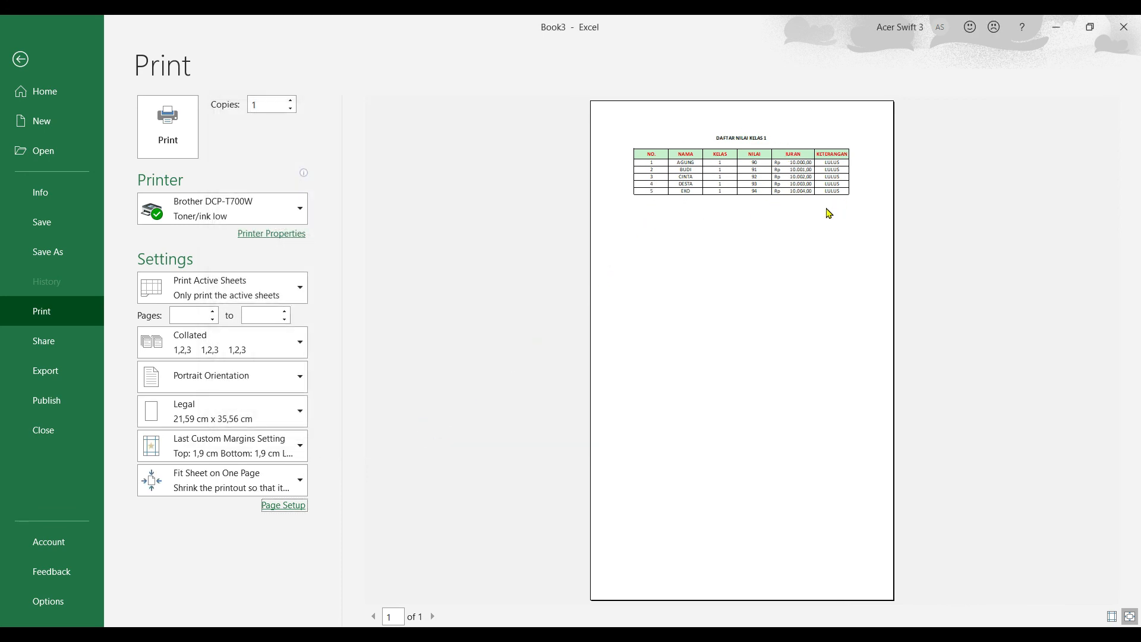
{"action": "left_click", "coordinate": [20, 59]}
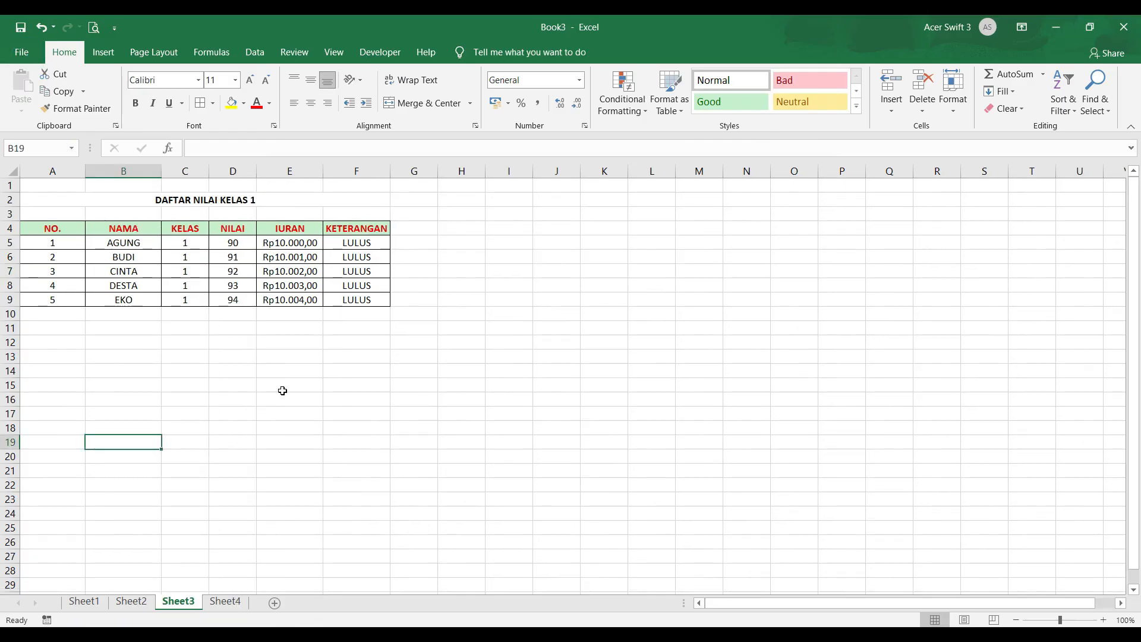